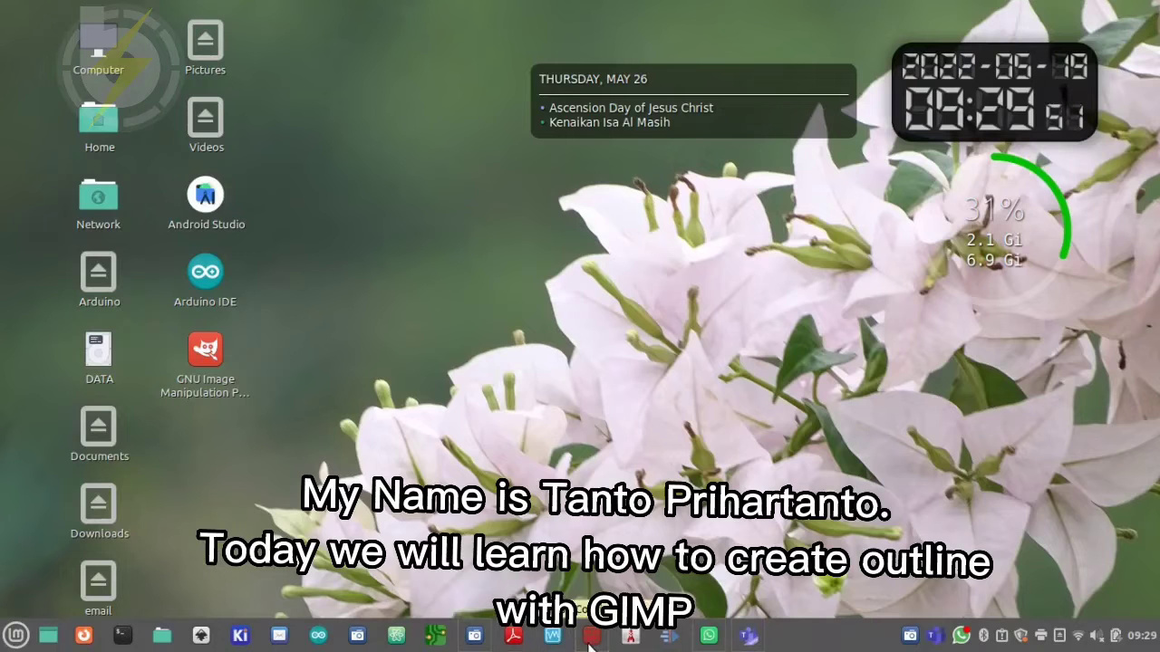
Launch the GNU Image Manipulation Program from the Graphics applications
mouse_move(80, 639)
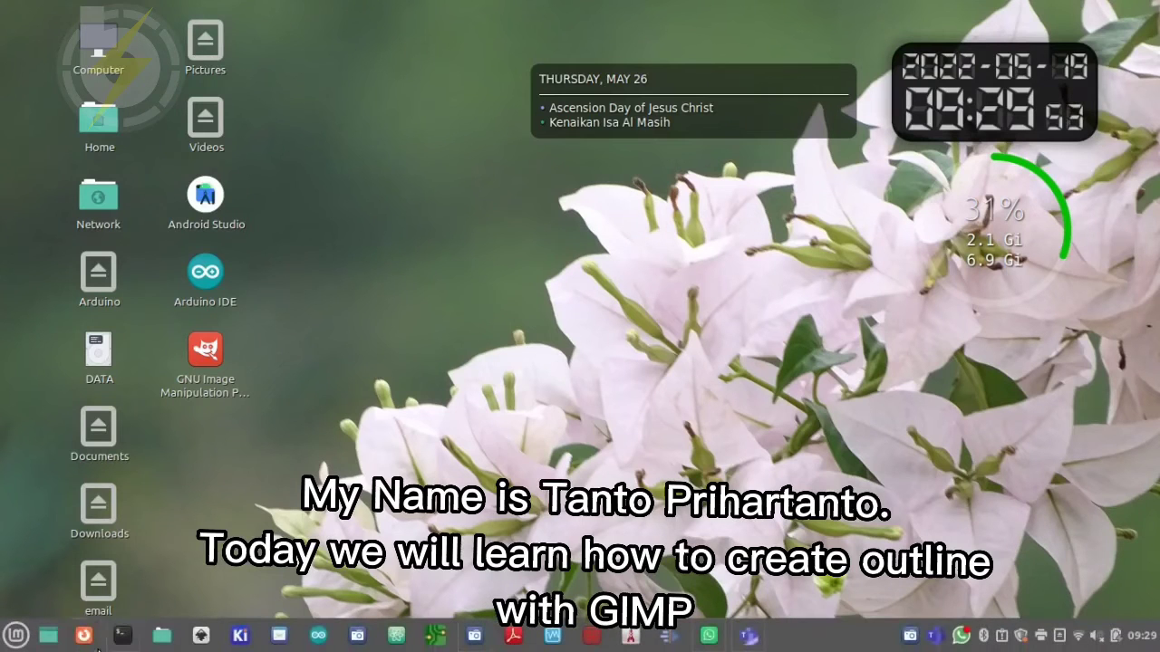
click(18, 636)
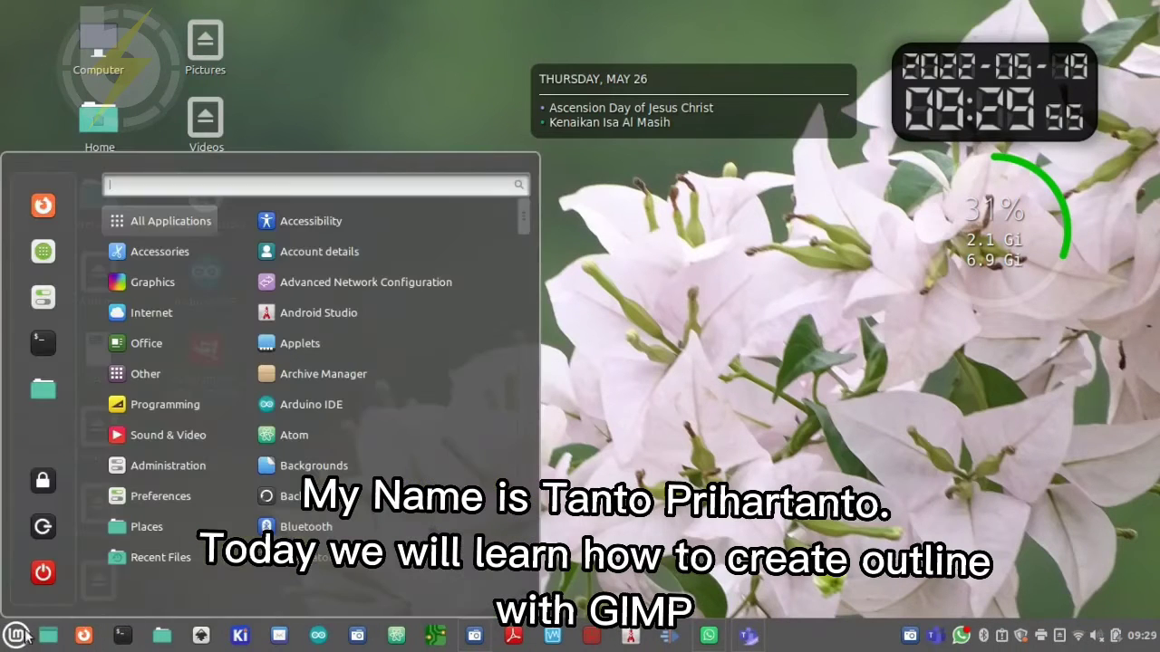
mouse_move(154, 314)
mouse_move(156, 283)
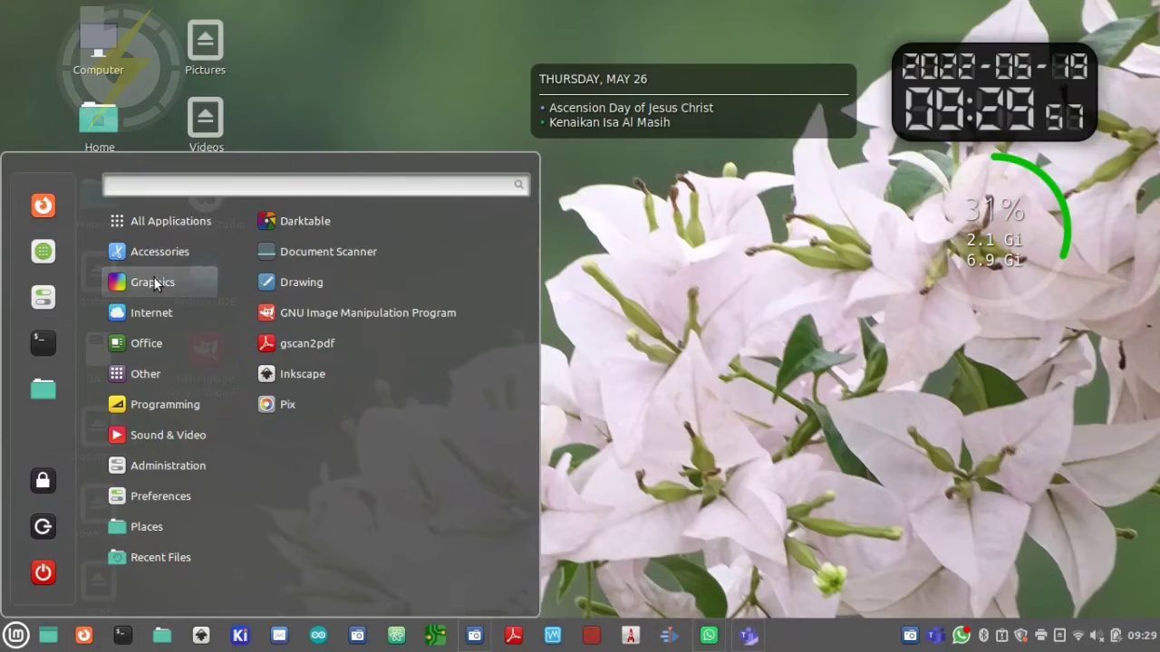
click(374, 313)
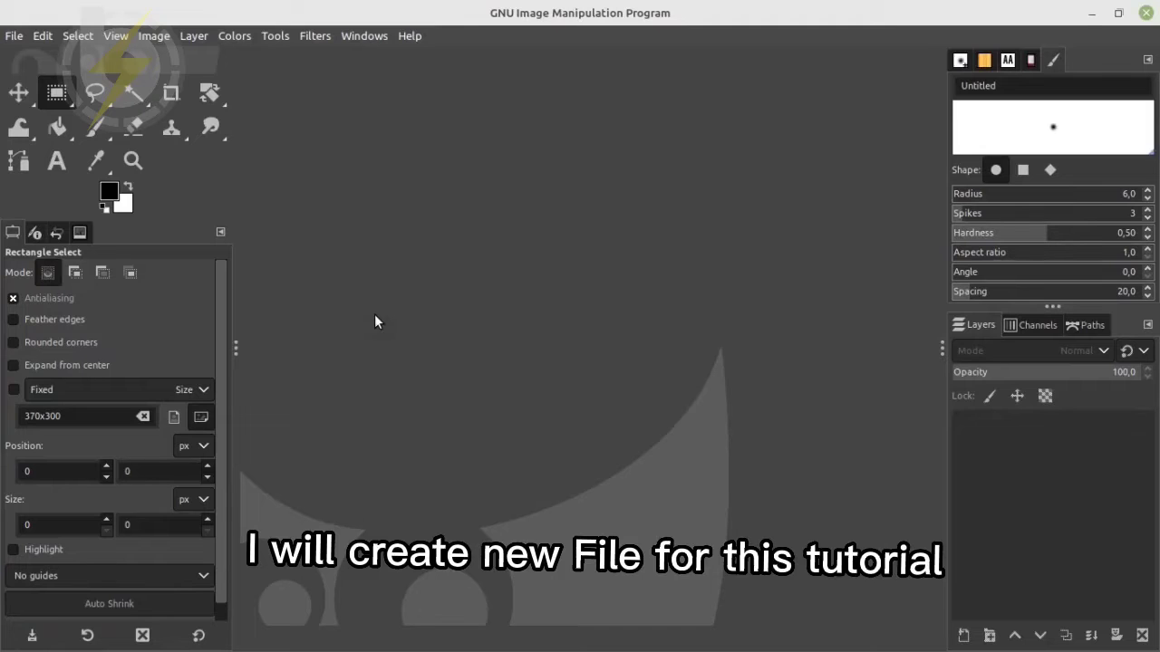
Create a new blank image of 1920 × 1080 px
click(15, 36)
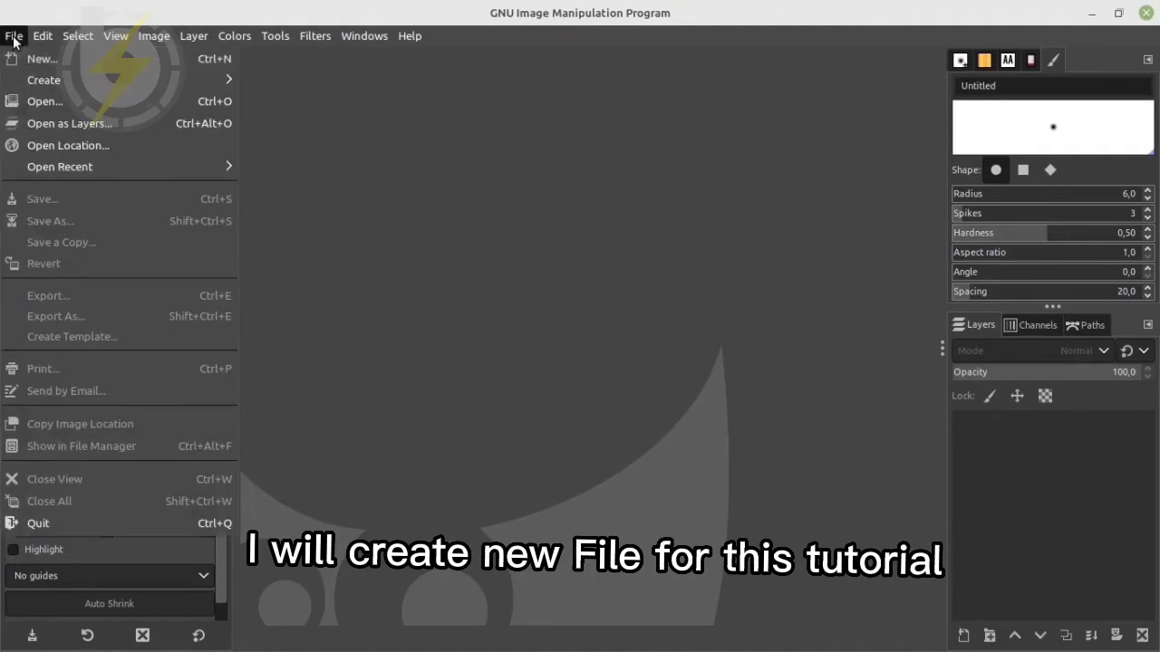
click(32, 58)
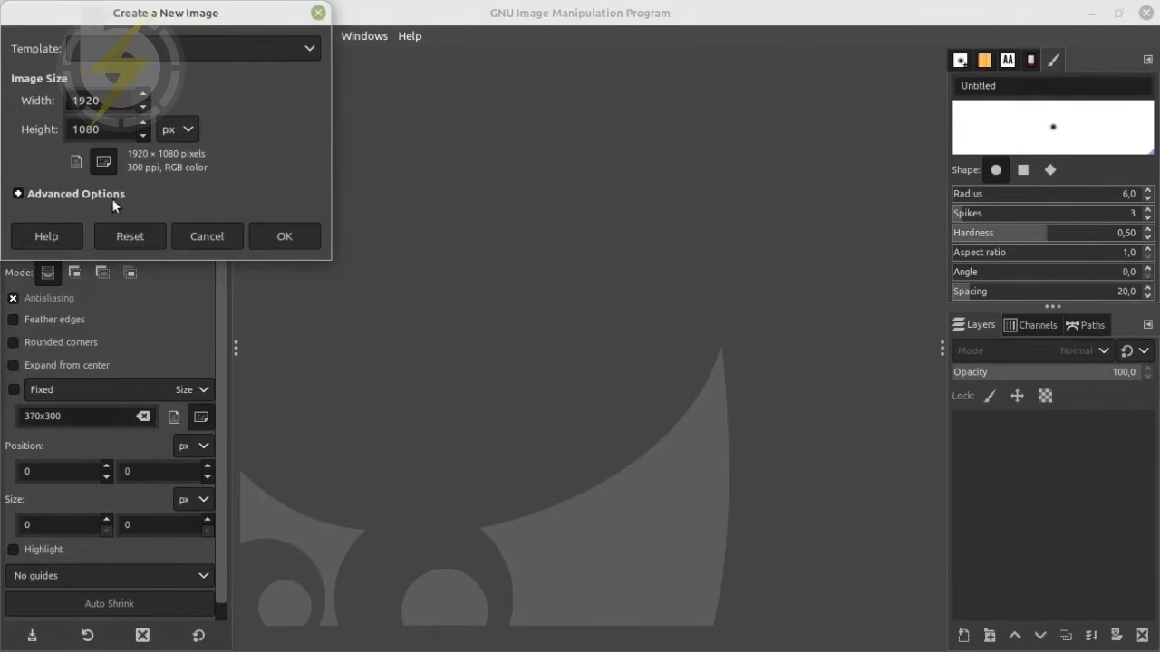
click(283, 236)
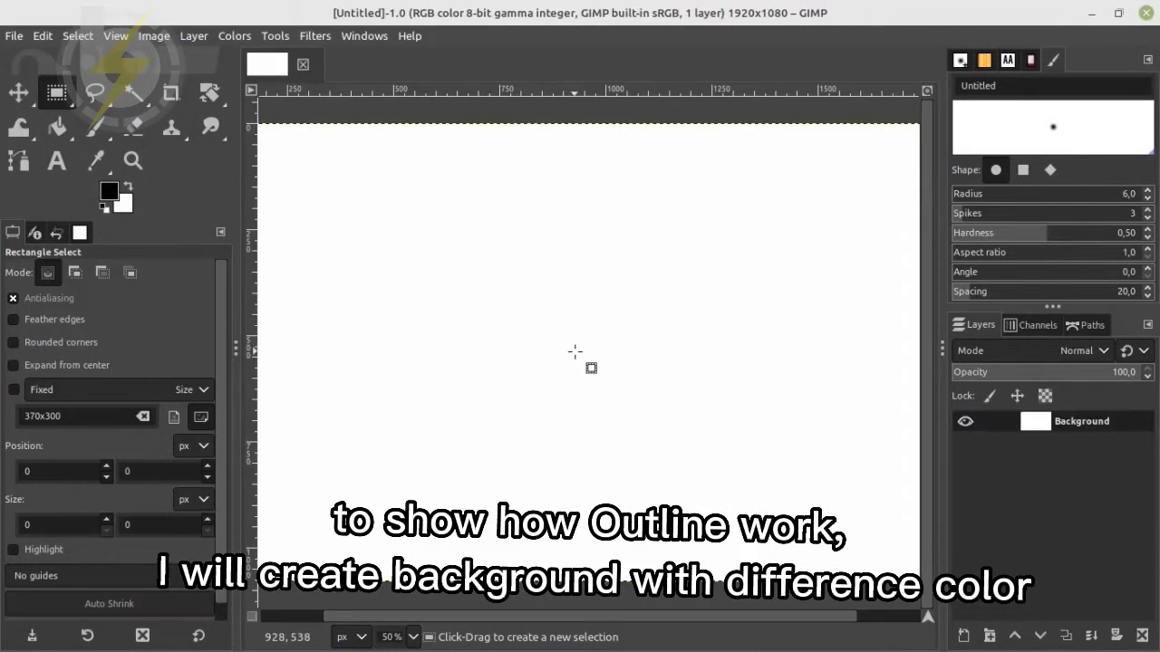
Add a new 1920 × 1080 px layer above the white background and bucket-fill it with black (000000)
drag(379, 620, 324, 619)
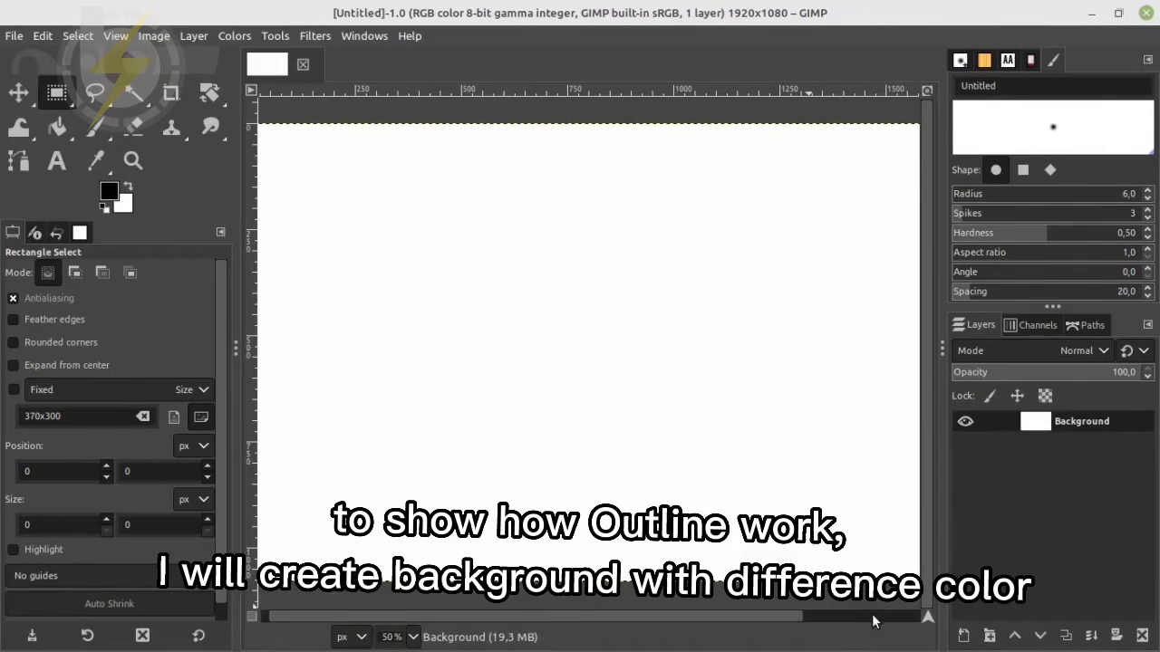
click(963, 635)
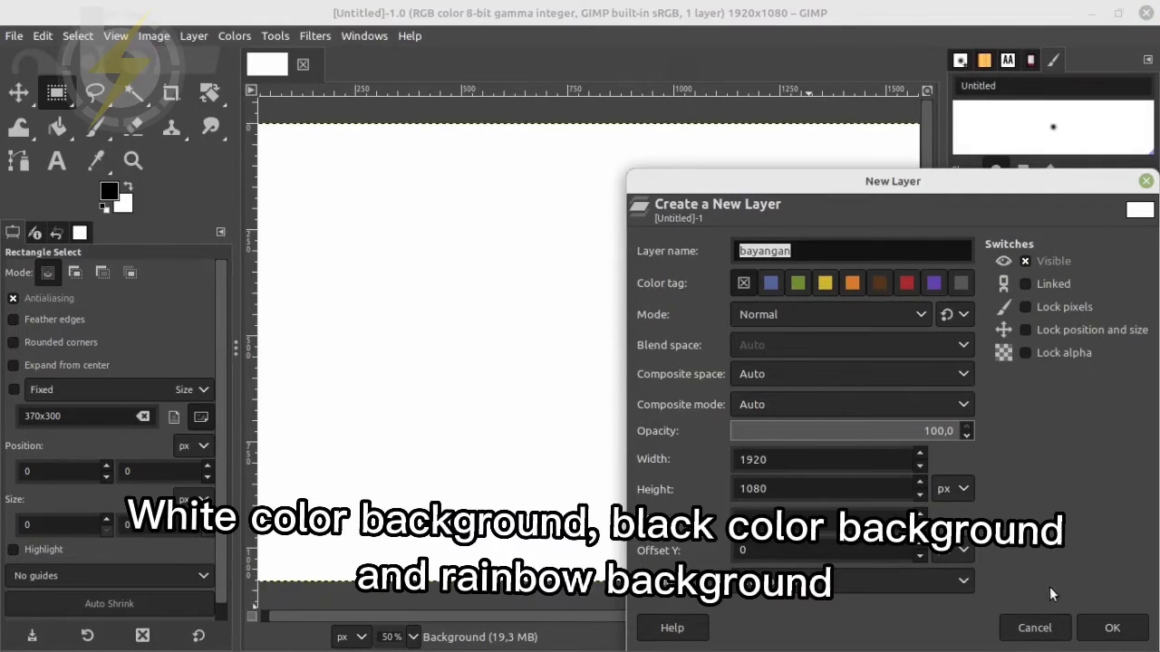
click(1113, 628)
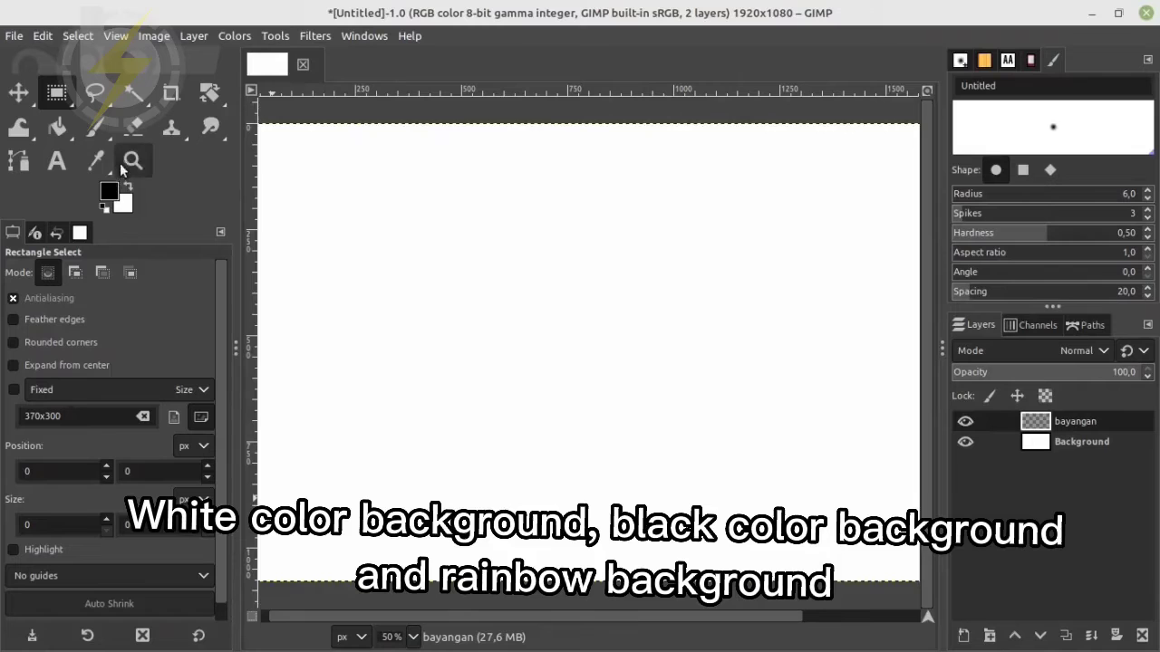
click(111, 193)
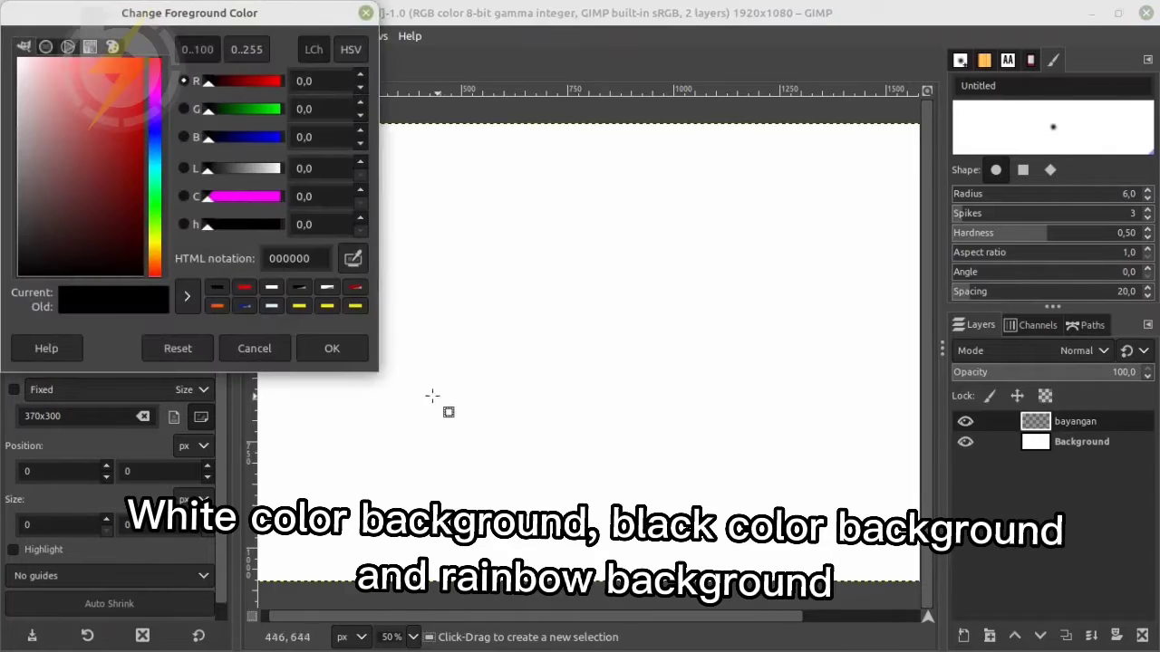
click(328, 350)
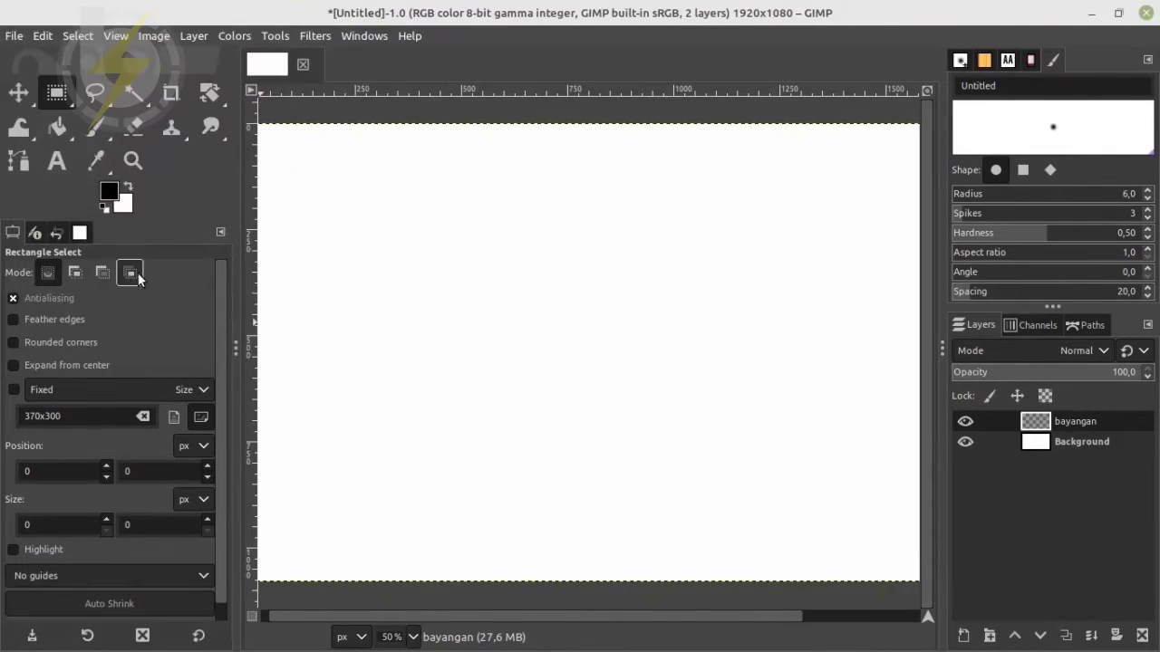
click(57, 127)
click(414, 246)
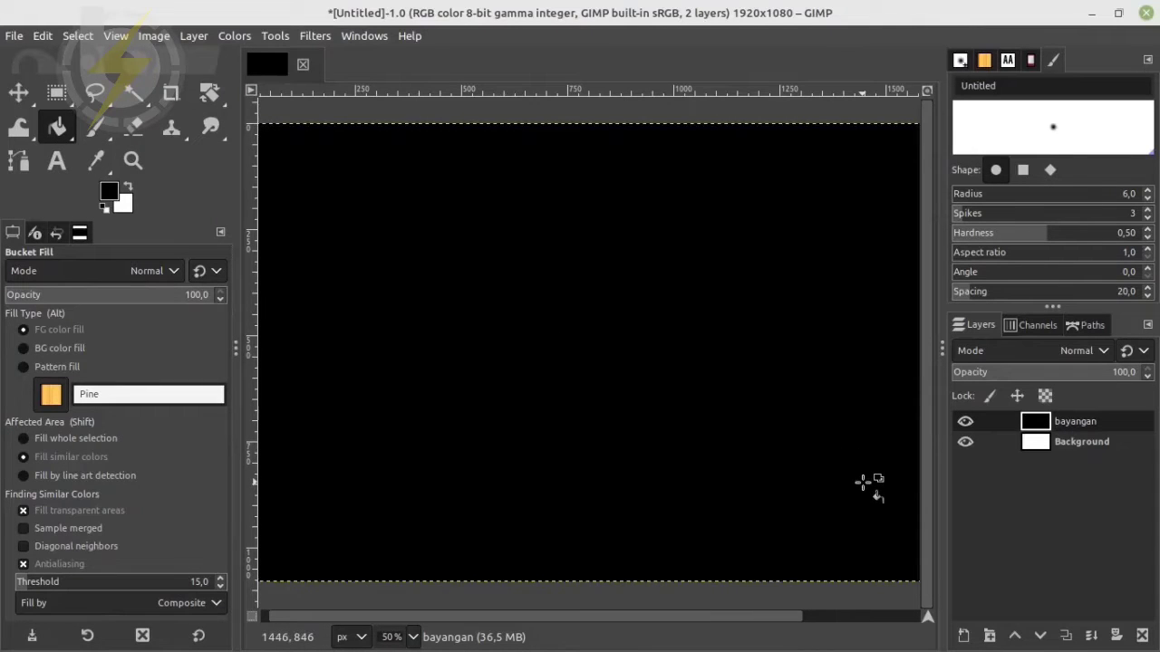
Rename the black layer as bg-black
double_click(1086, 421)
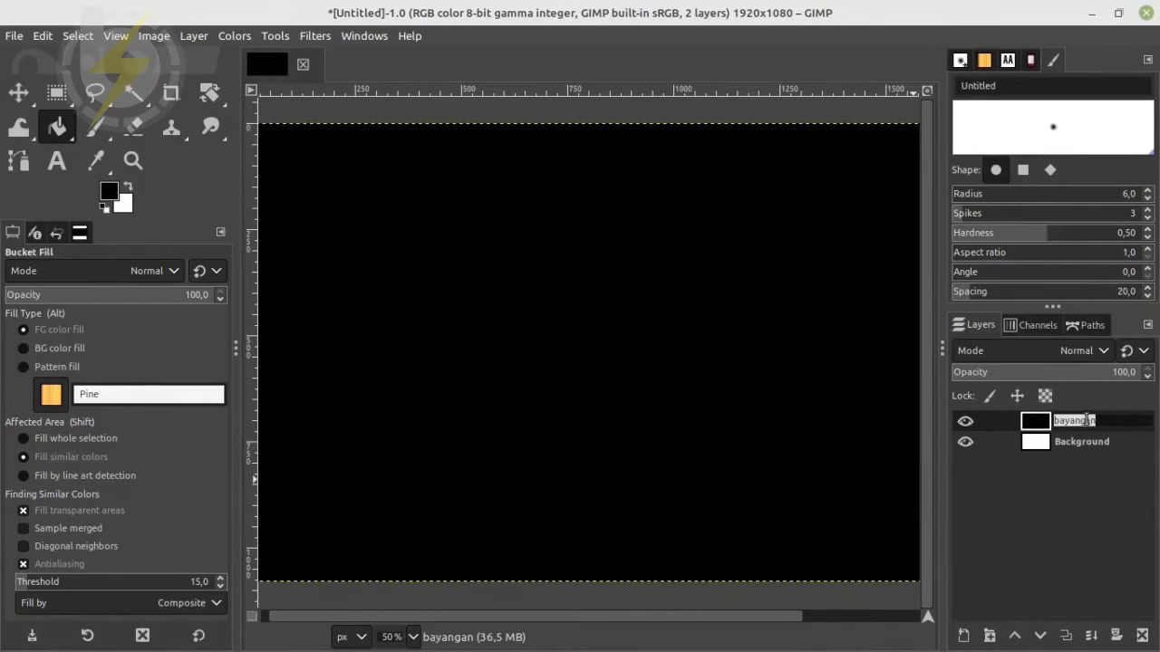
text(black)
key(Return)
double_click(1072, 422)
click(1088, 427)
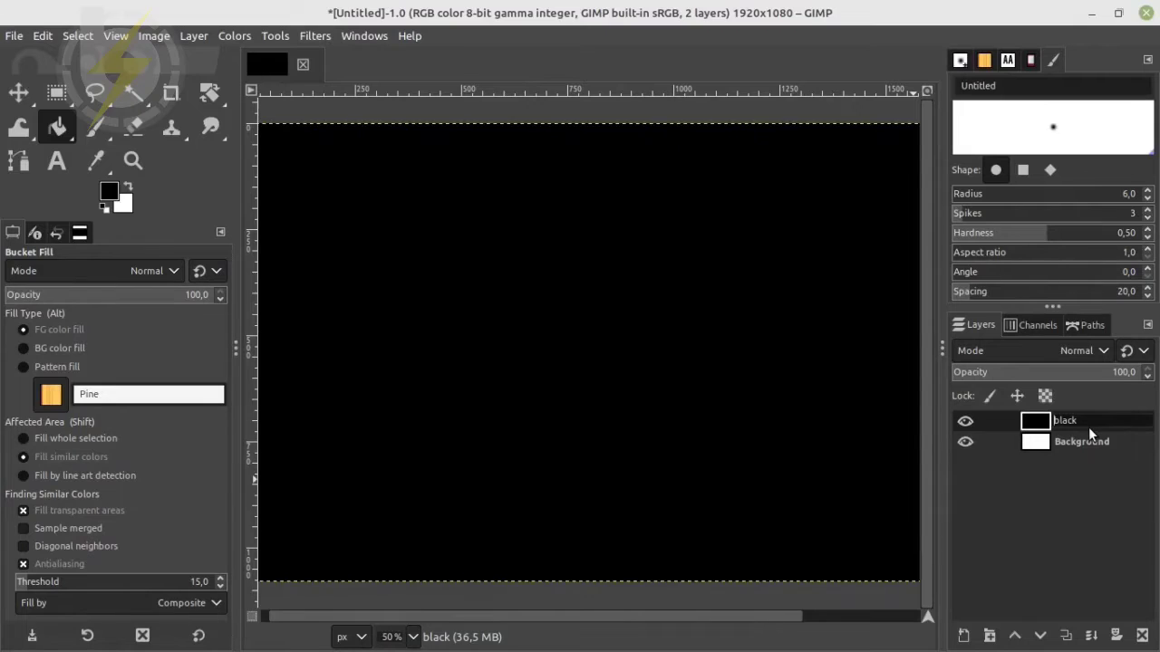
key(Return)
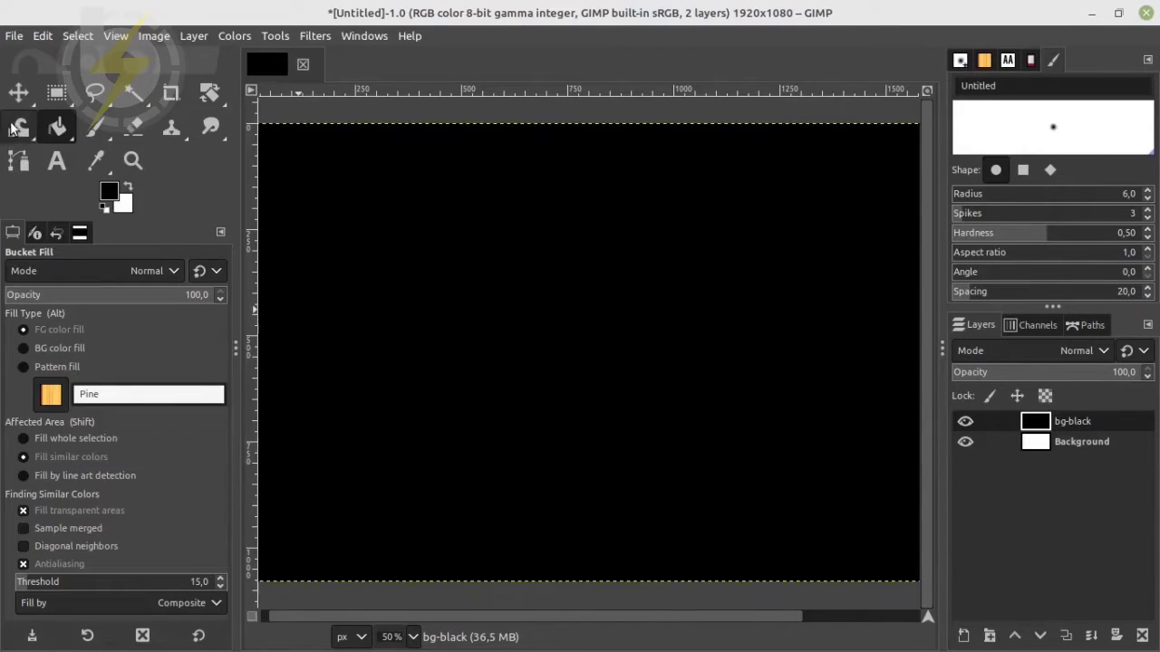
click(111, 194)
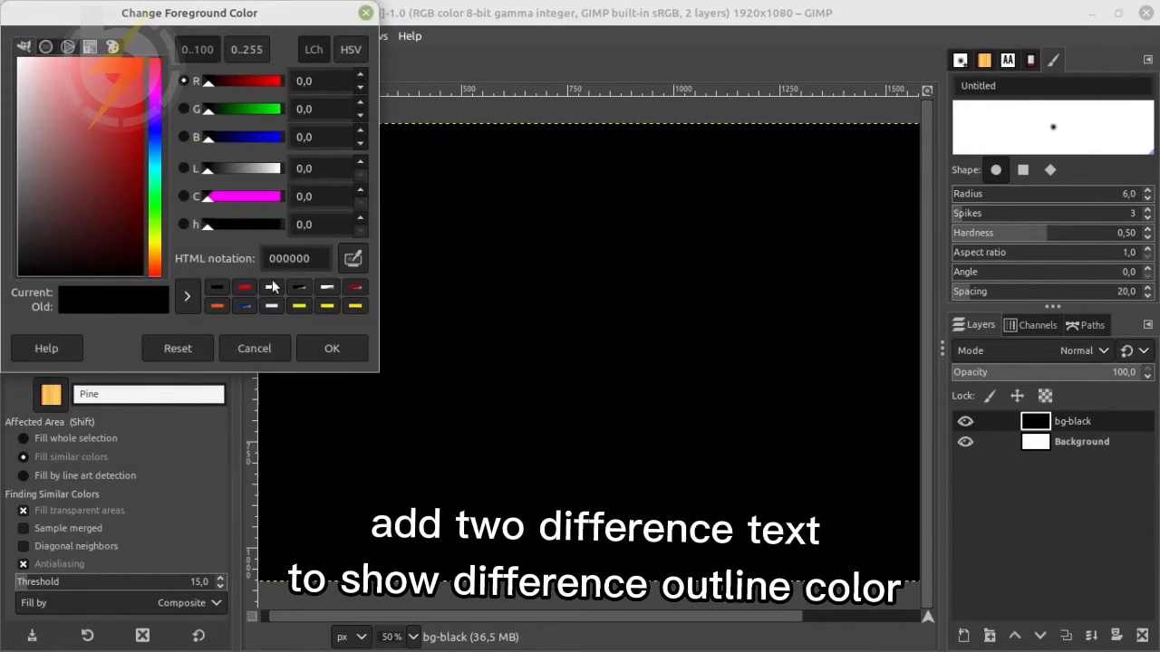
click(328, 308)
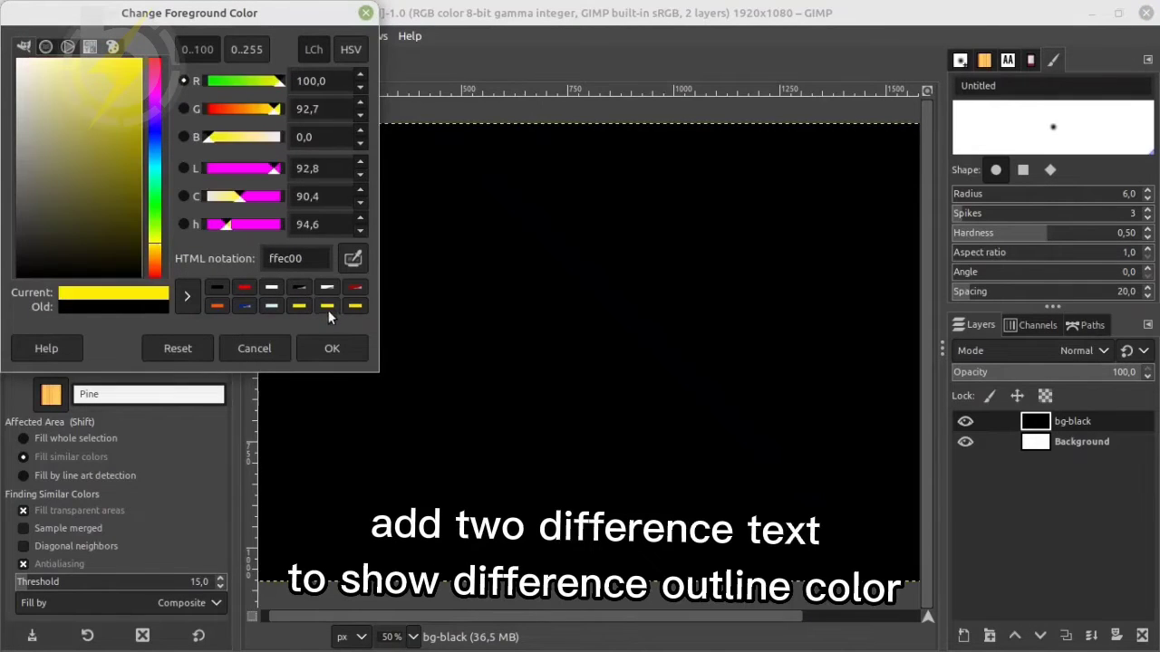
click(261, 345)
Swap the colours so white is the foreground, and set the Text tool's font size to 100 px
click(131, 190)
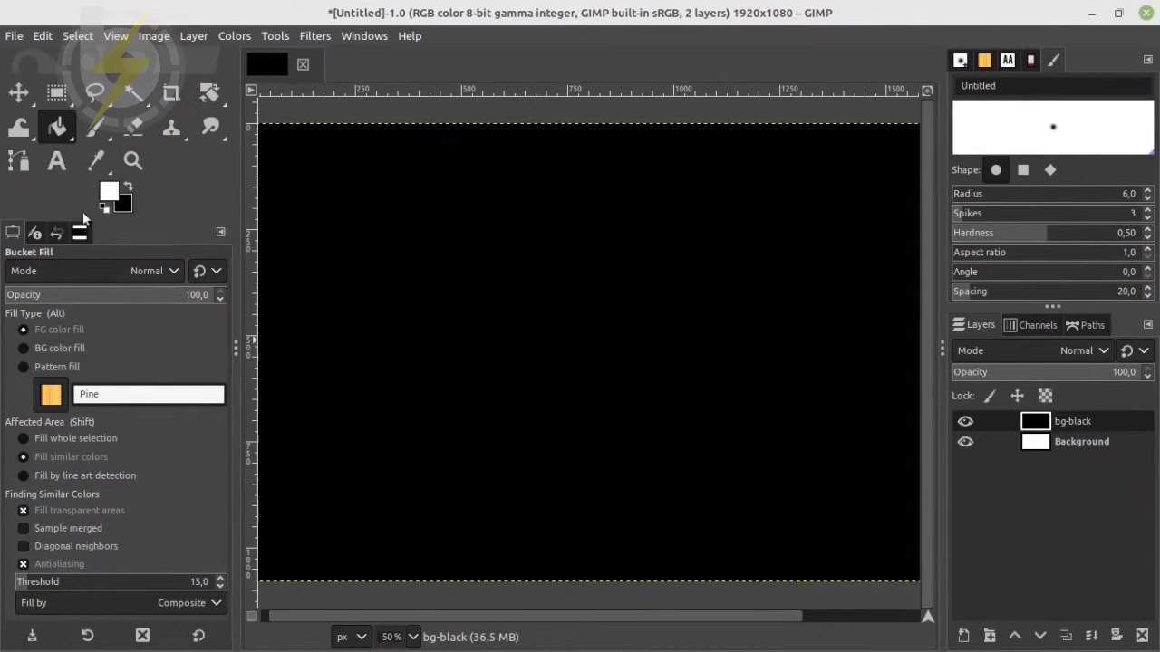
click(56, 163)
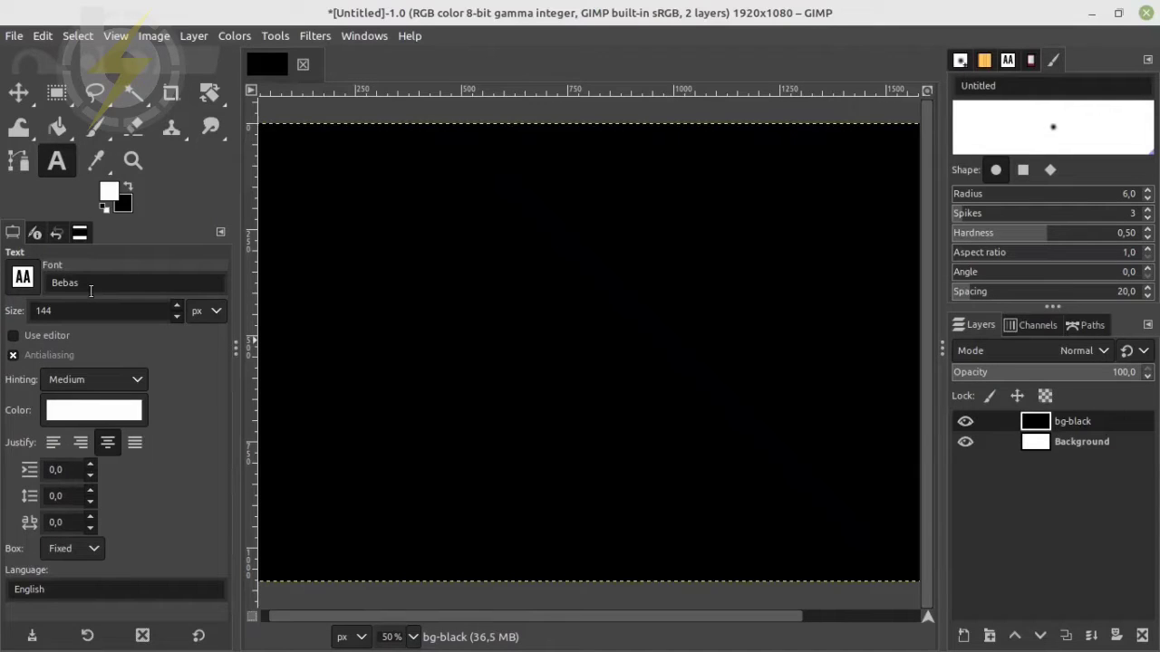
double_click(81, 310)
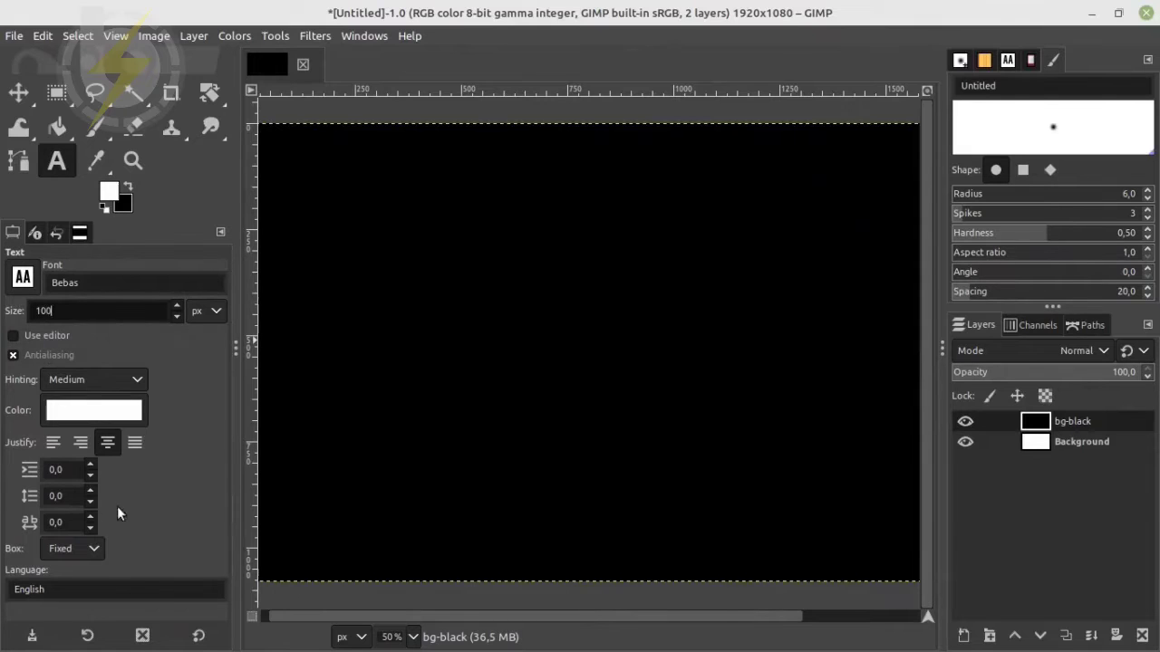
Draw a wide text box in the upper half of the canvas and enter "1st text" in Bebas
drag(408, 190, 794, 336)
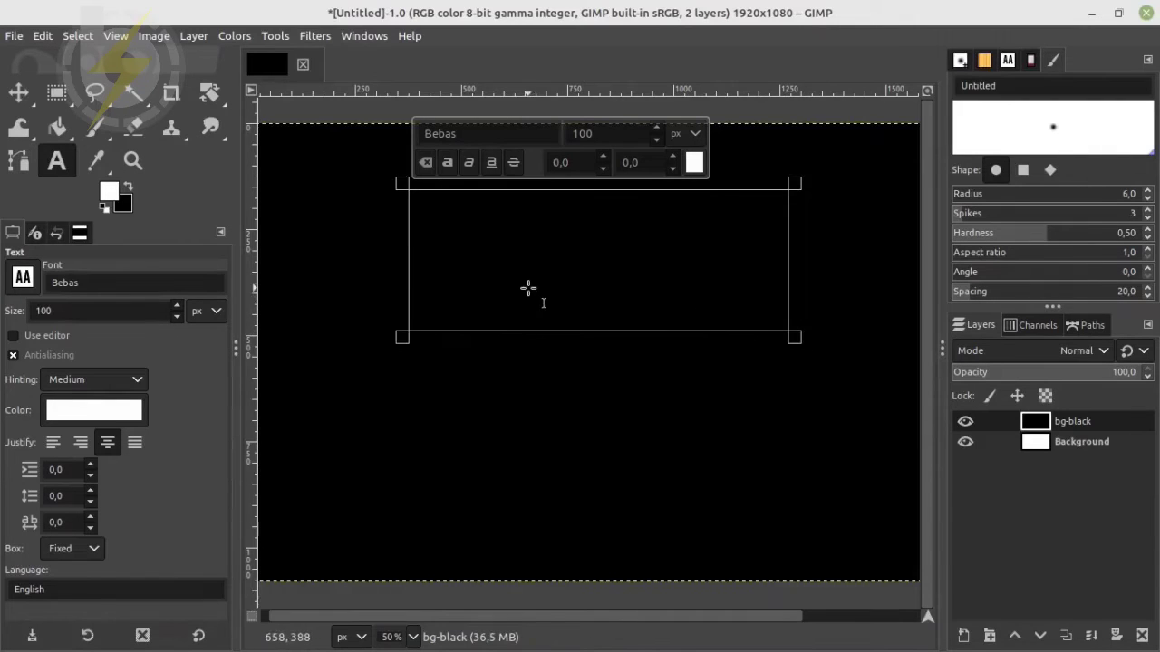
text(te)
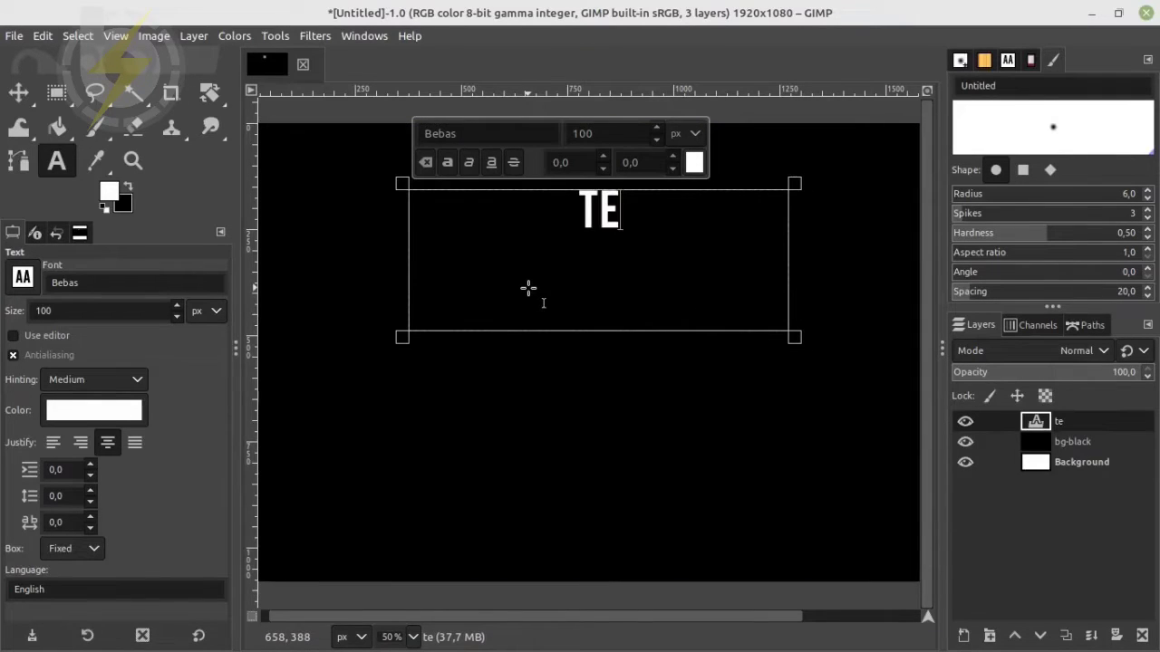
text(xt)
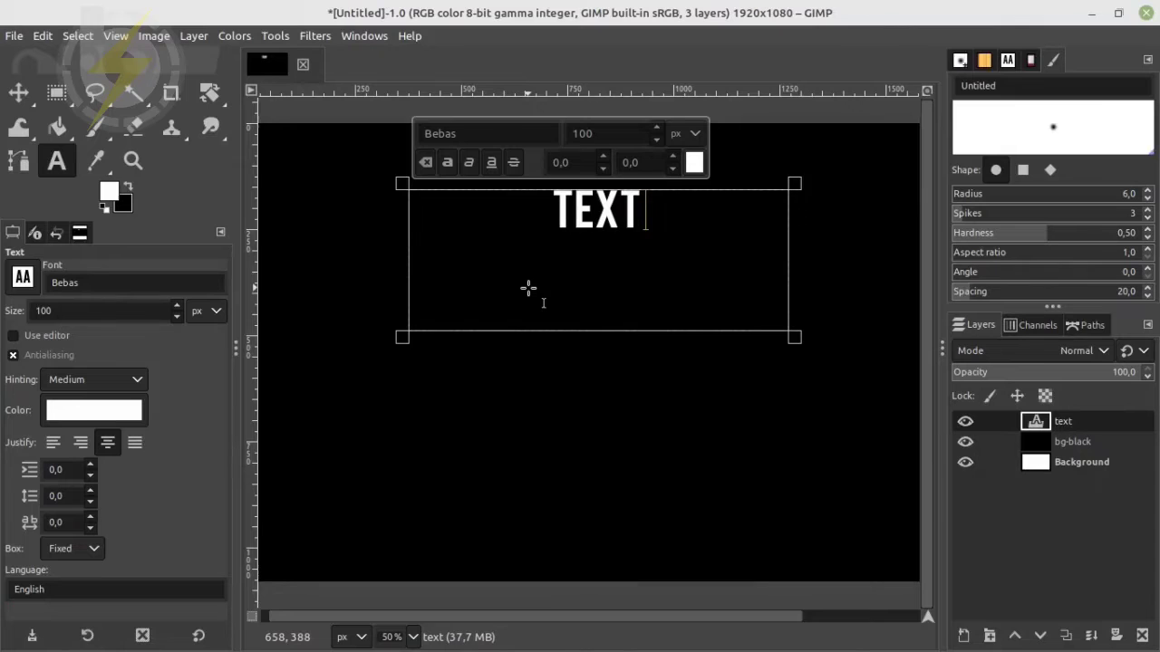
key(BackSpace)
key(Home)
text(1st)
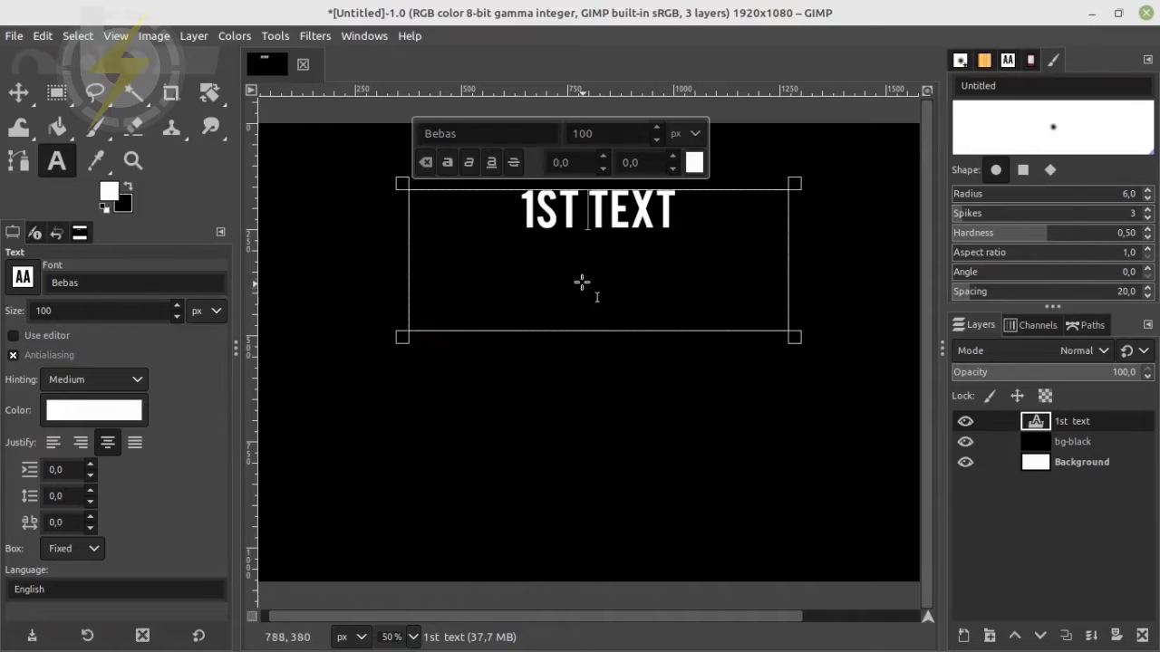
Move the "1st text" wording down one line and shorten its text box from the bottom edge
click(522, 217)
key(Return)
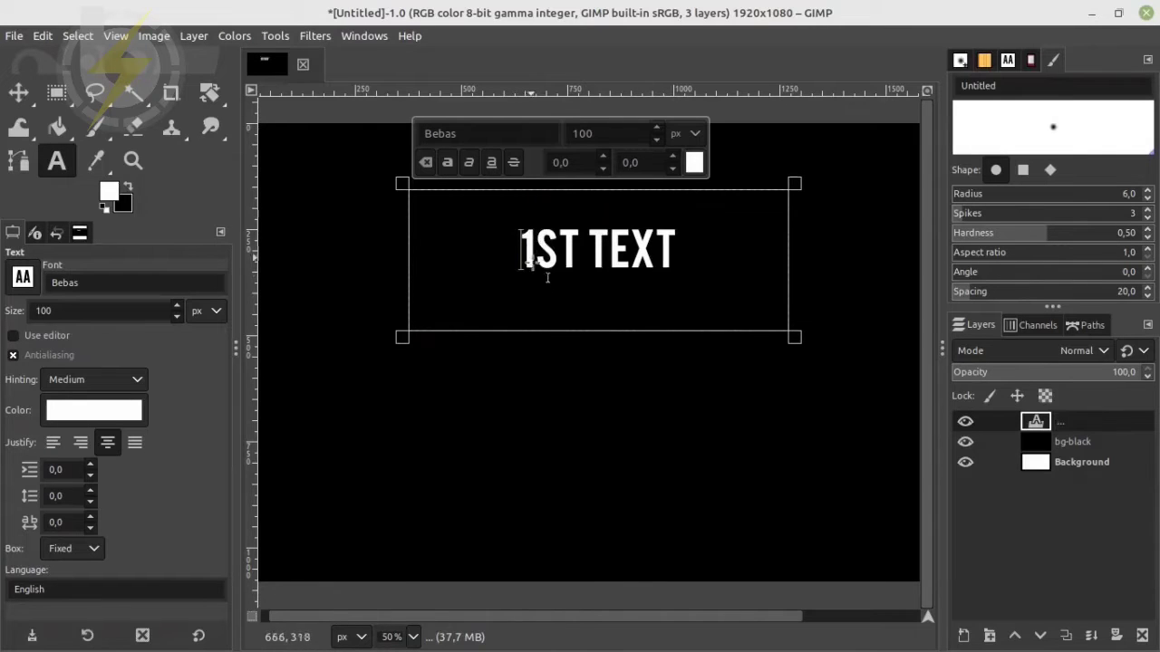
drag(596, 333, 494, 317)
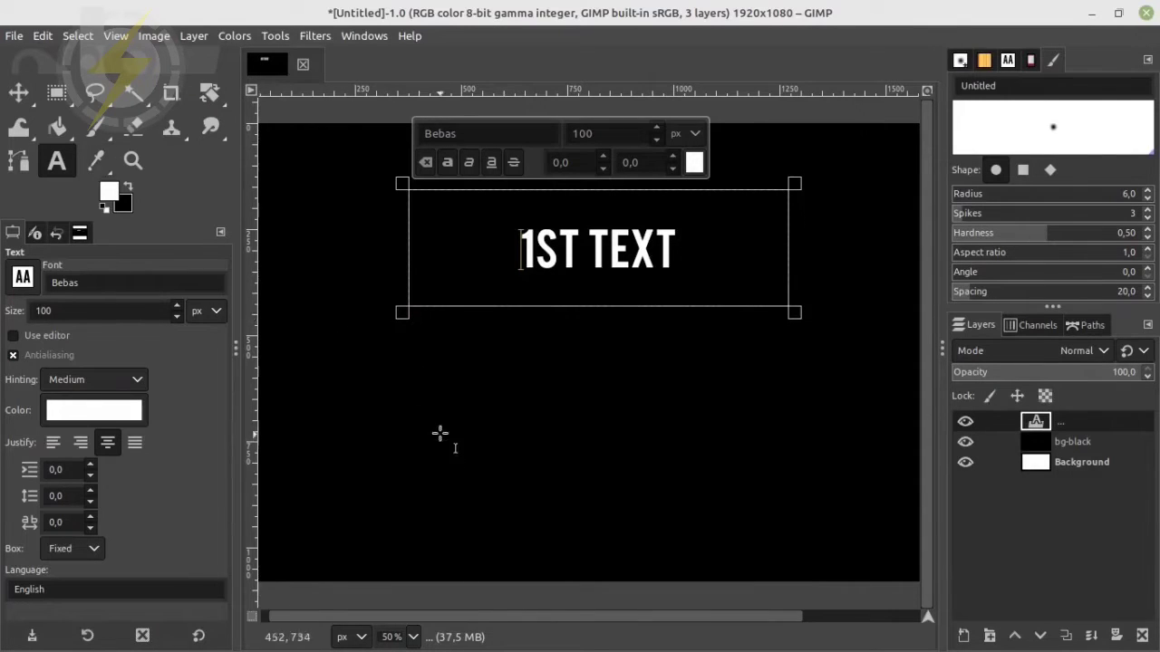
Draw a second wide text box below the first and set its font to Roboto Bold
click(370, 365)
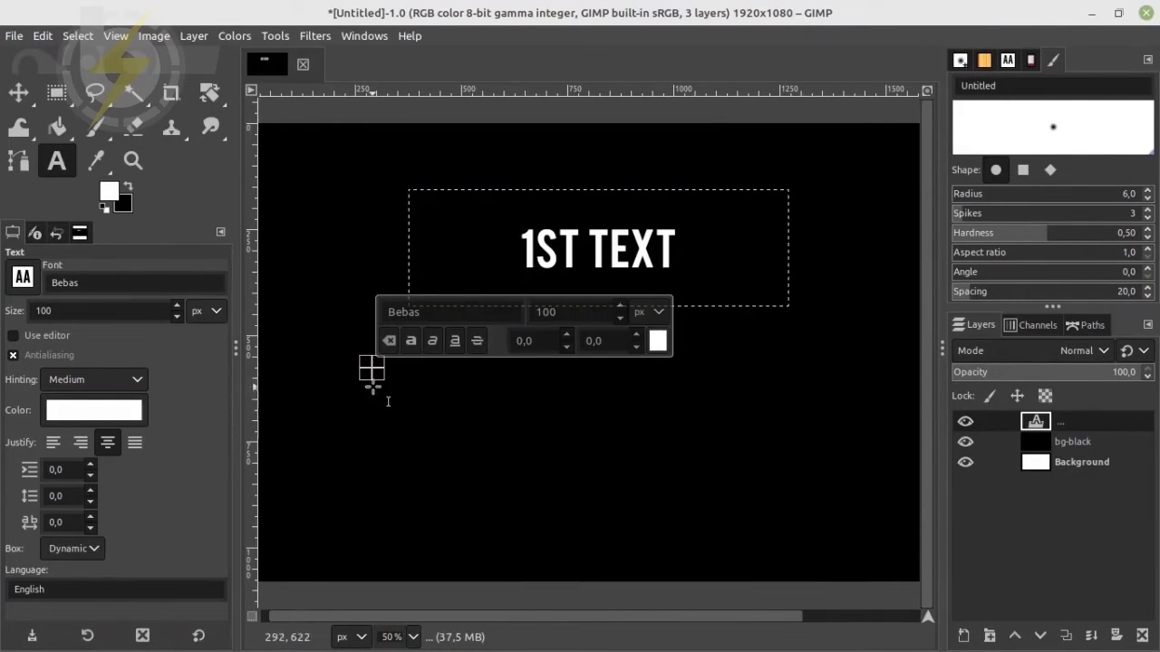
click(415, 382)
drag(432, 396, 844, 513)
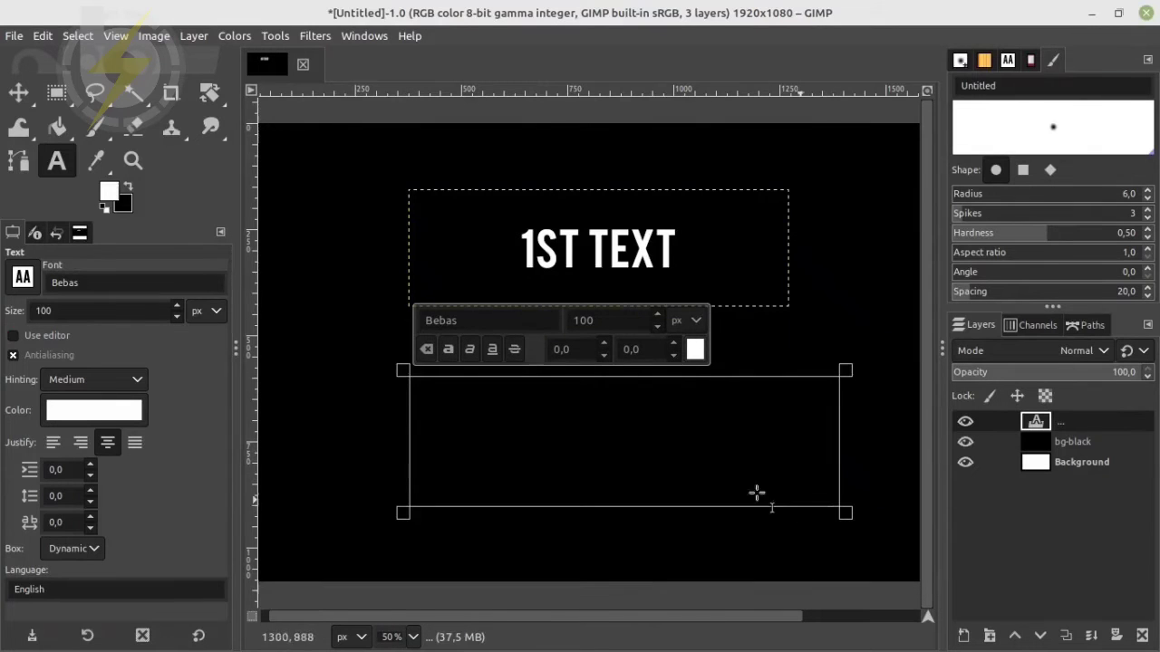
click(116, 287)
text(r)
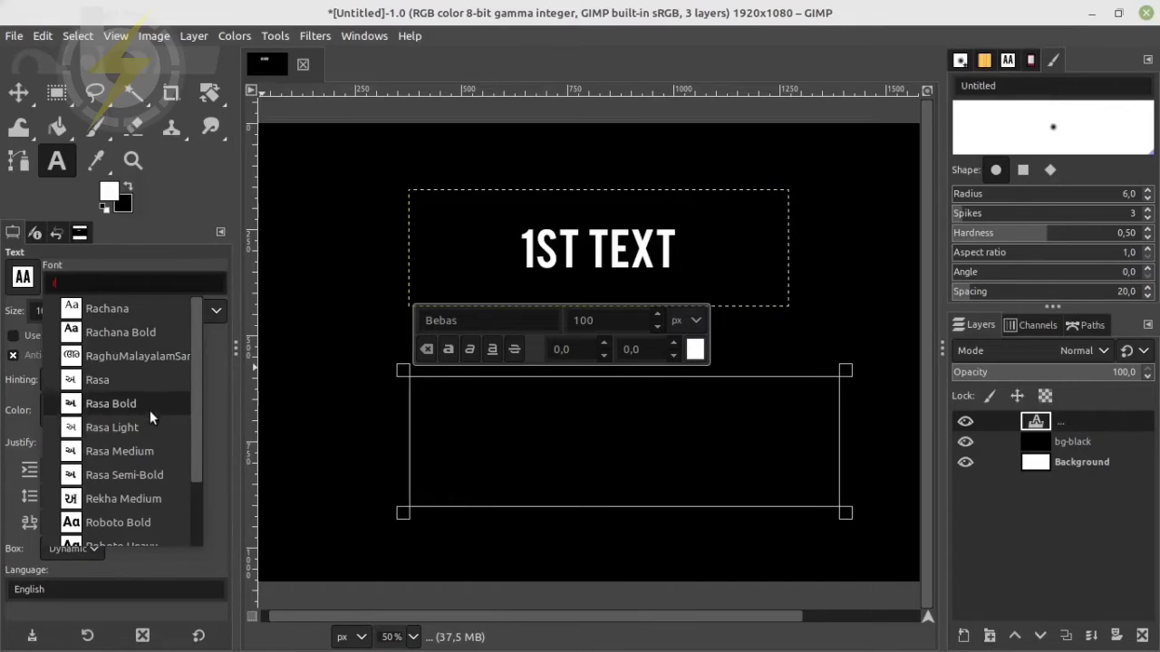
click(135, 521)
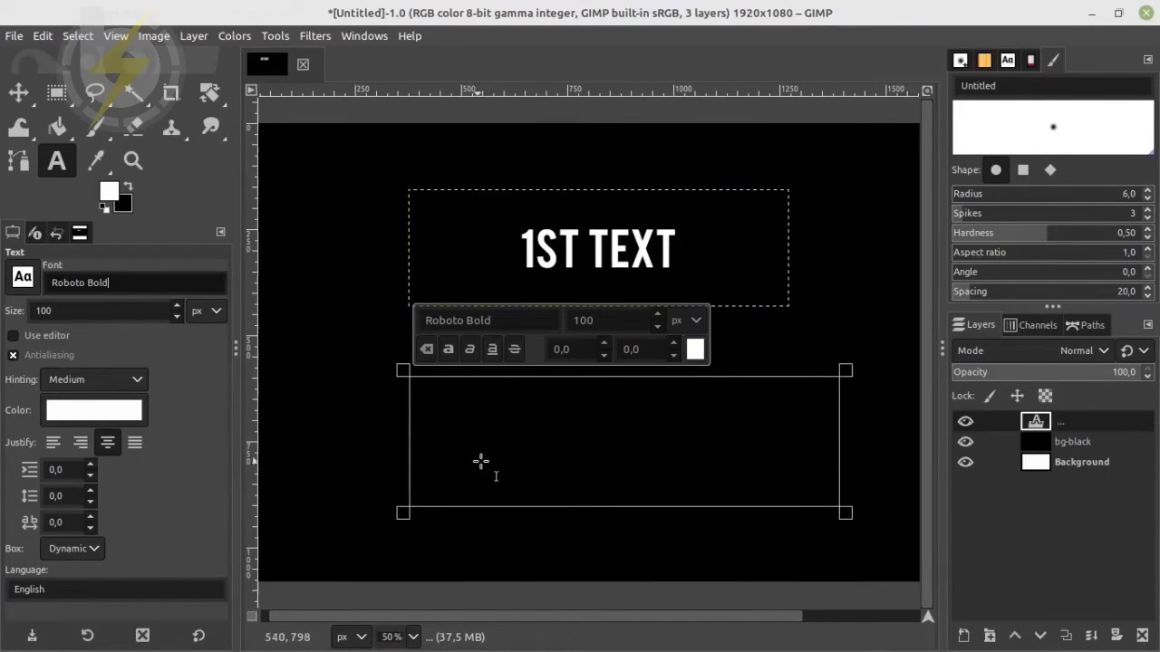
Enter "2nd Text" in the lower text box
text(2n)
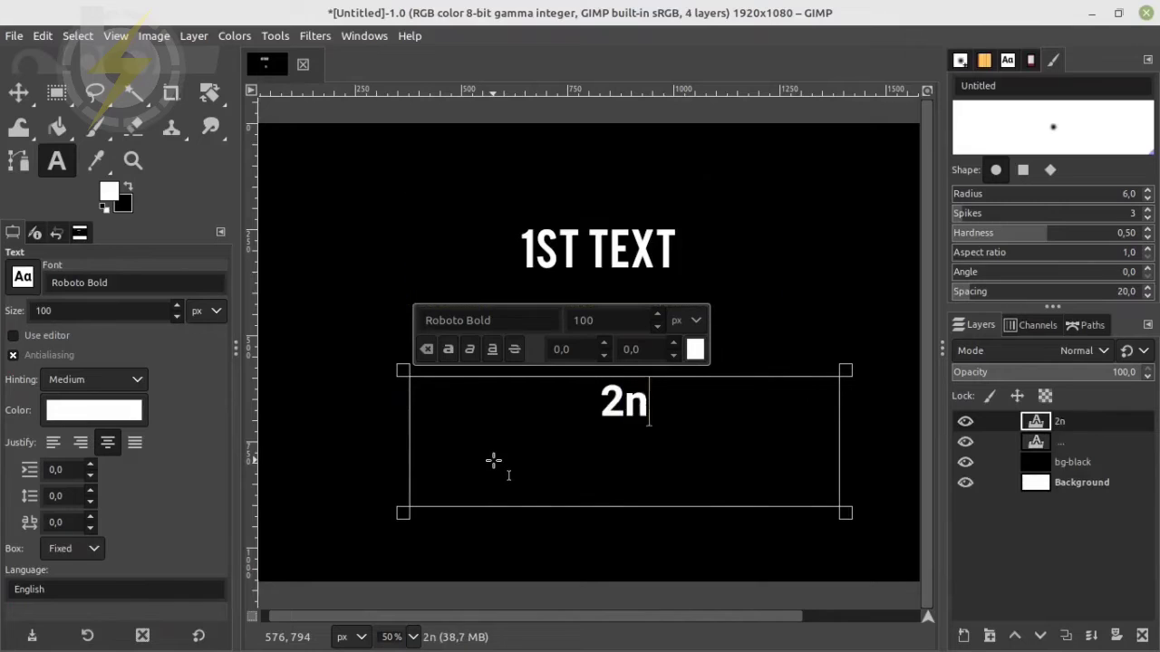
text(d Text)
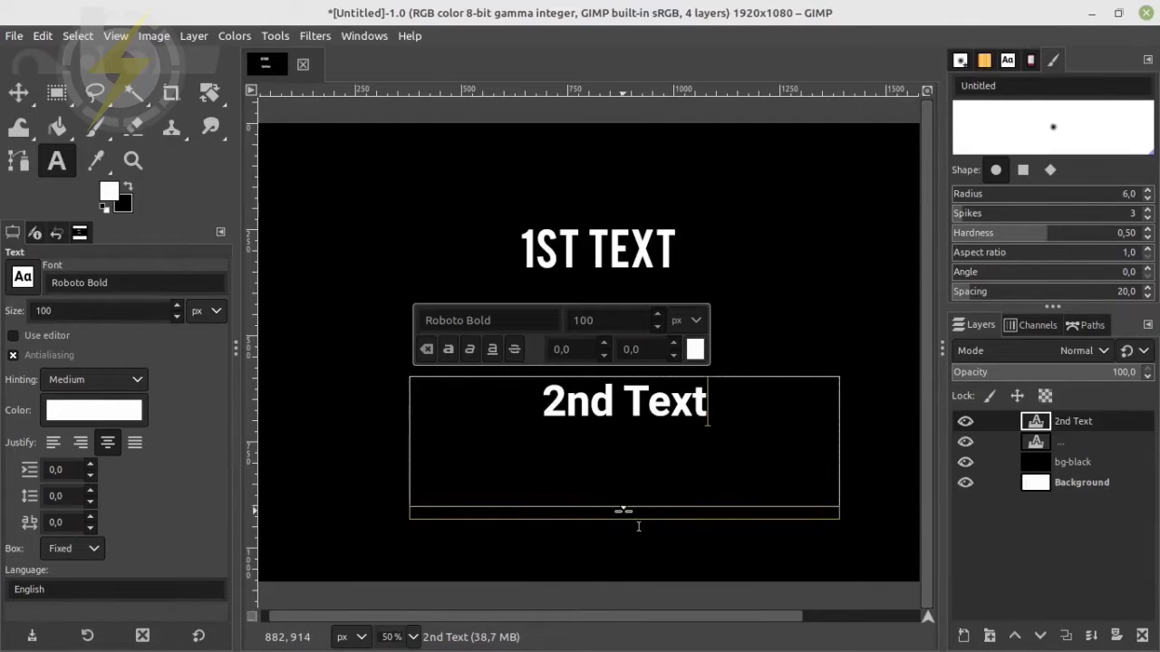
Set the "2nd Text" font size to 180 px and shrink its text box from the bottom and right edges
drag(707, 409, 521, 405)
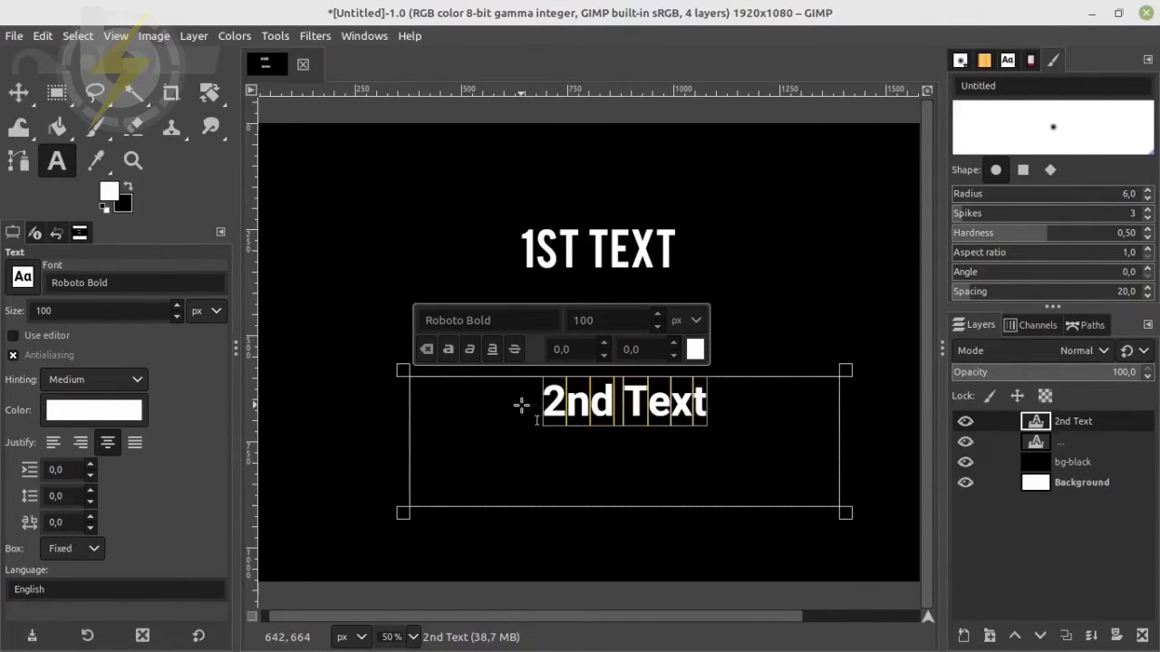
drag(56, 311, 13, 311)
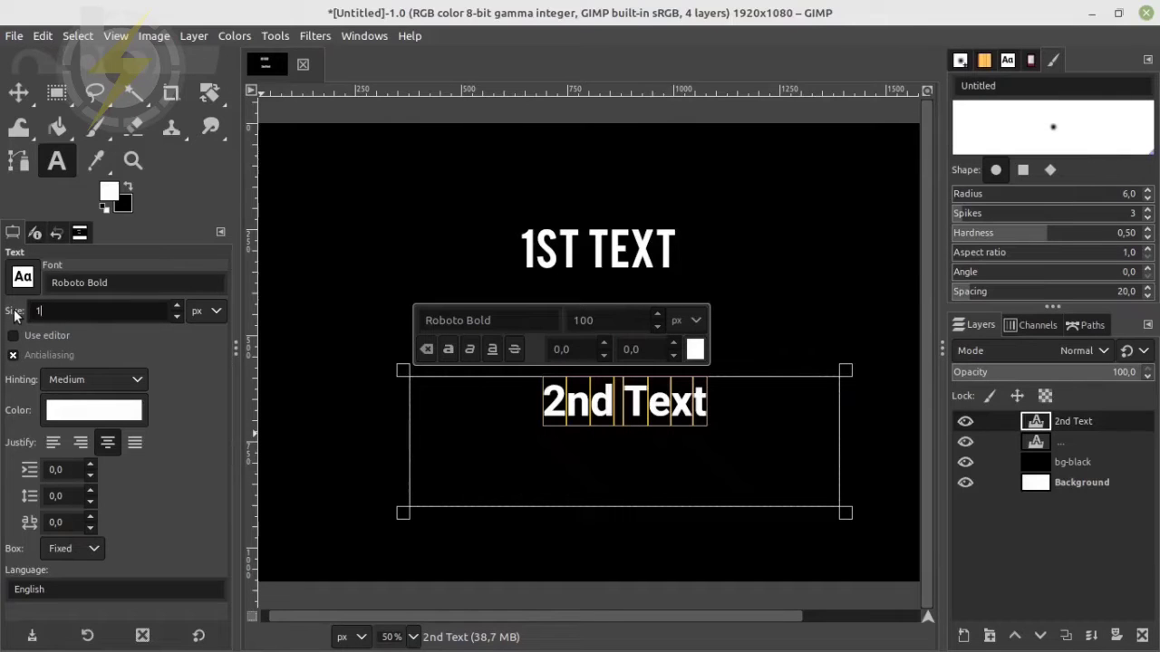
text(180)
key(Return)
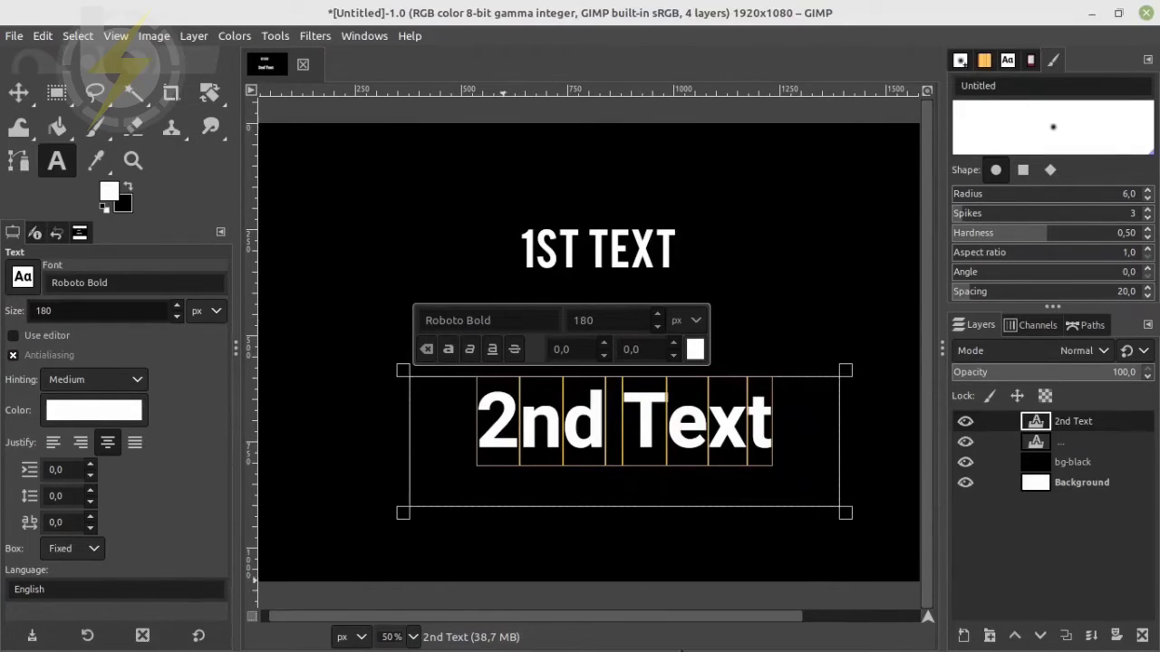
drag(694, 512, 698, 482)
drag(845, 432, 796, 421)
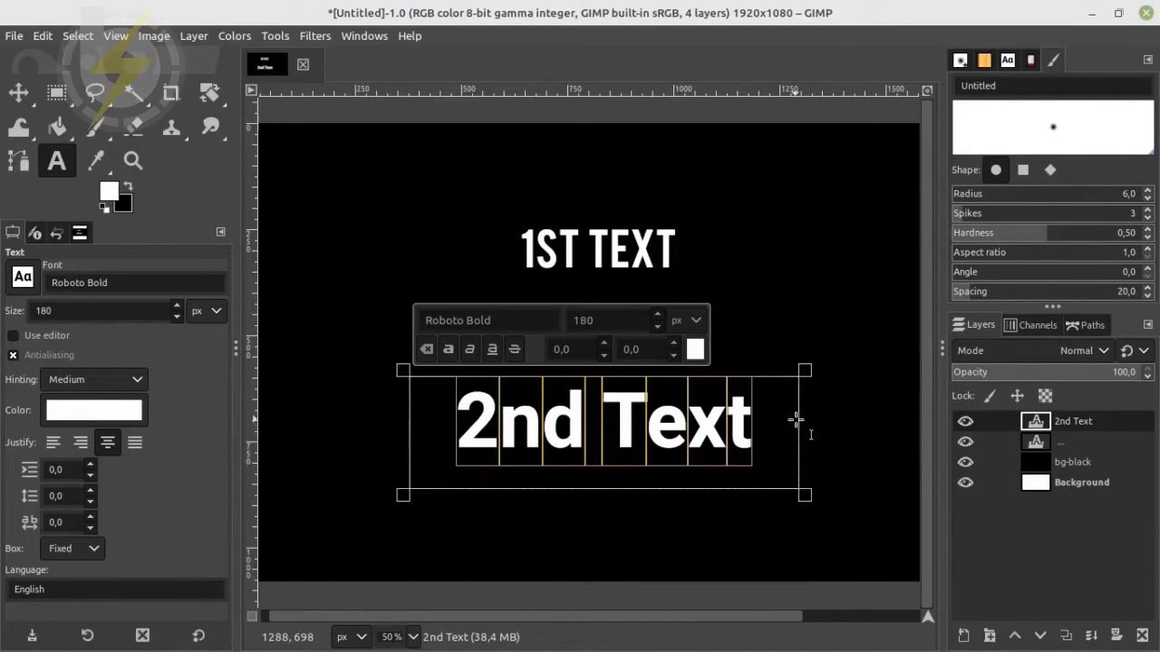
Briefly hide the bg-black layer to view the image over the white background, and show it again
click(1067, 466)
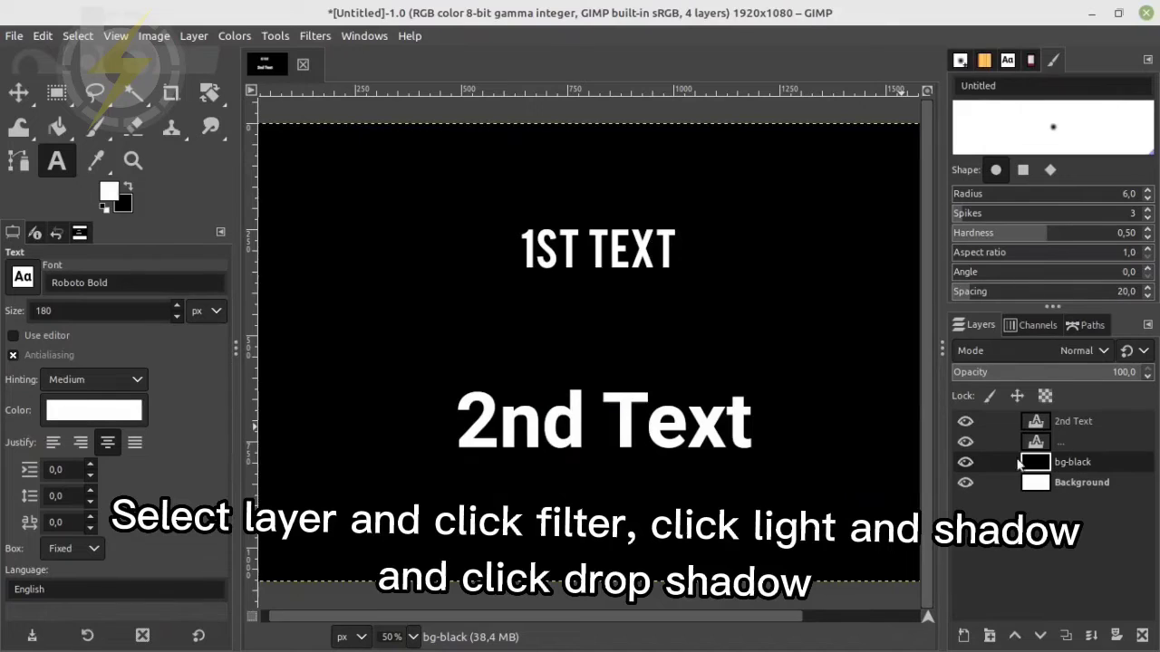
click(965, 462)
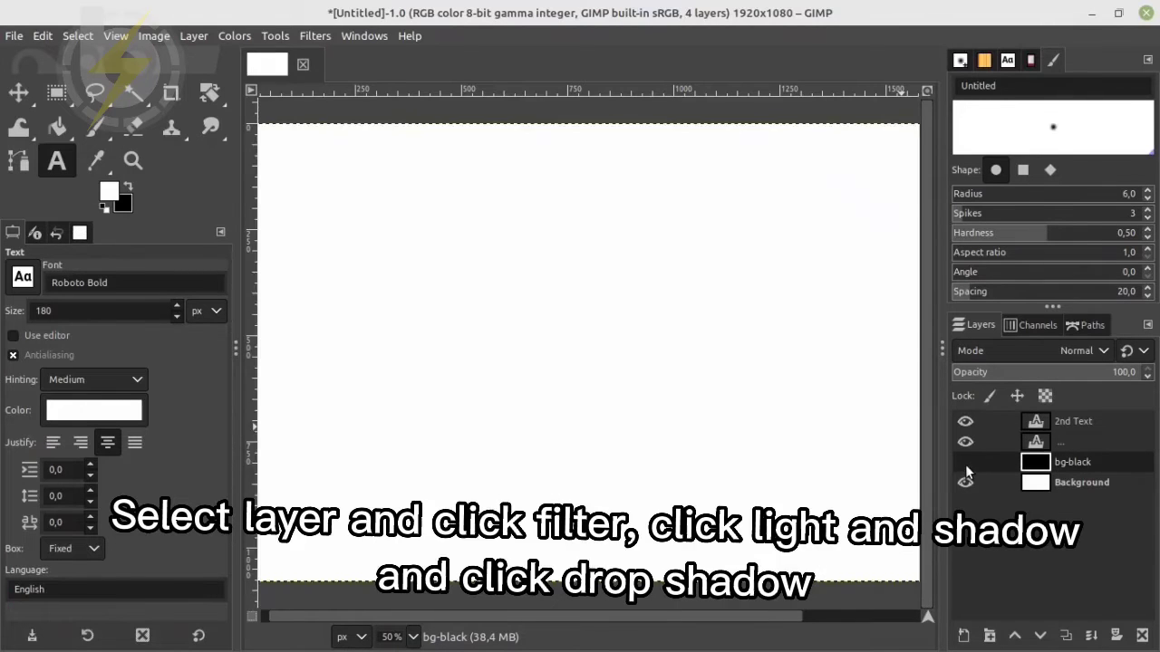
click(965, 462)
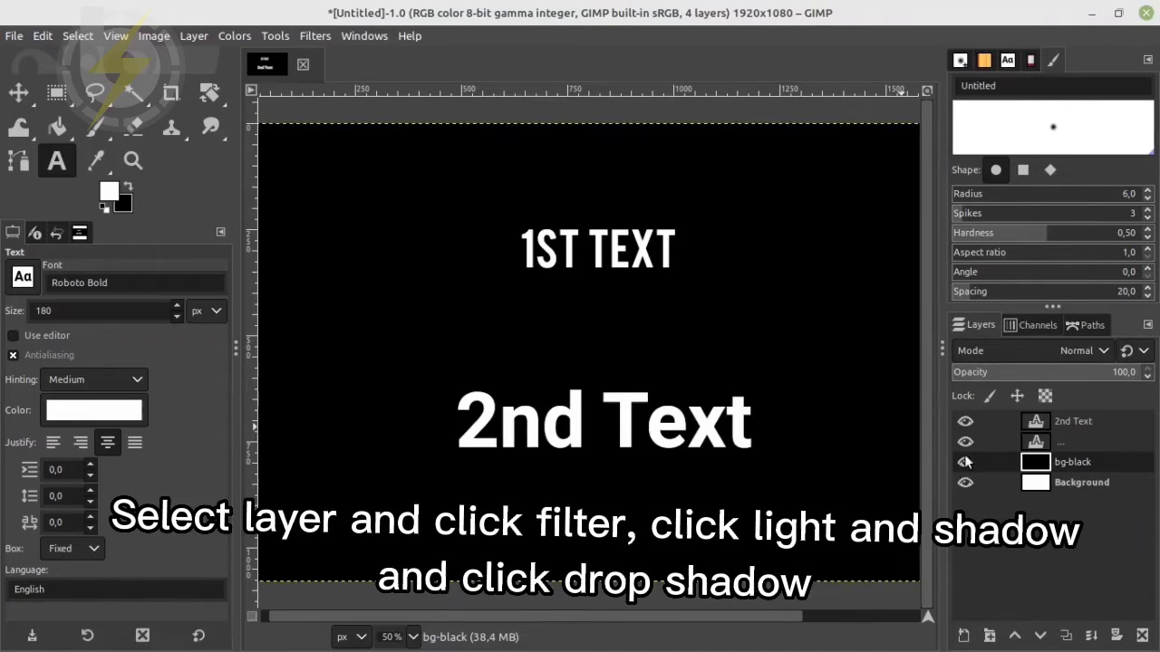
Add a transparent 1920 x 1080 px layer named bg-rainbow directly above bg-black
click(964, 636)
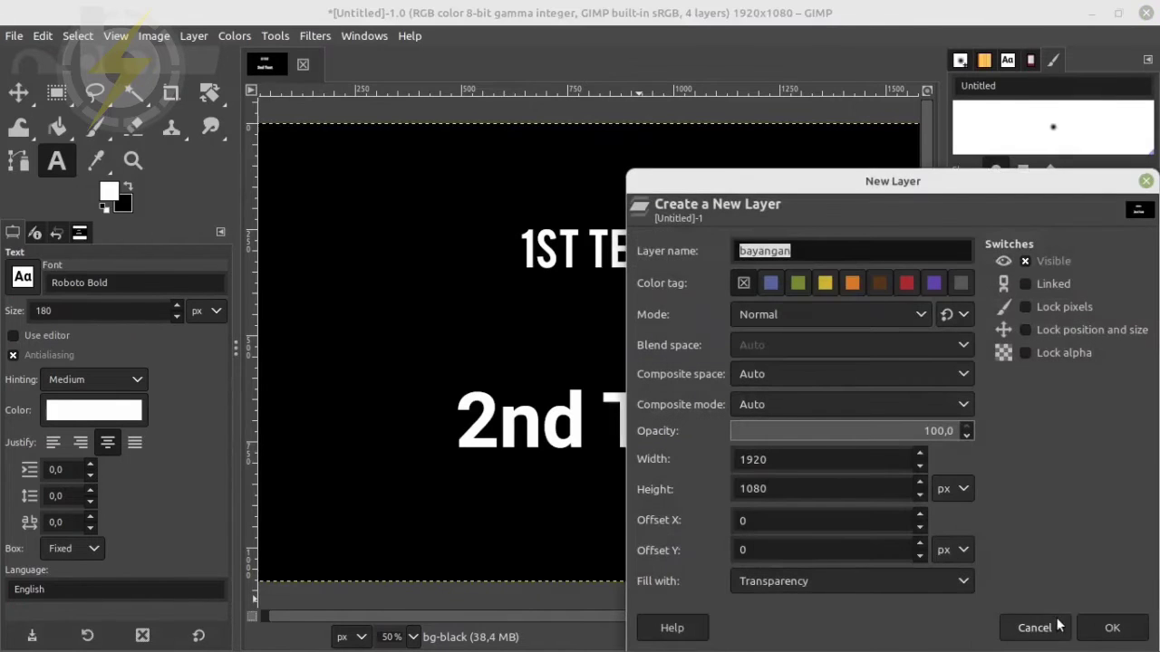
drag(800, 251, 714, 242)
text(bg-rainbow)
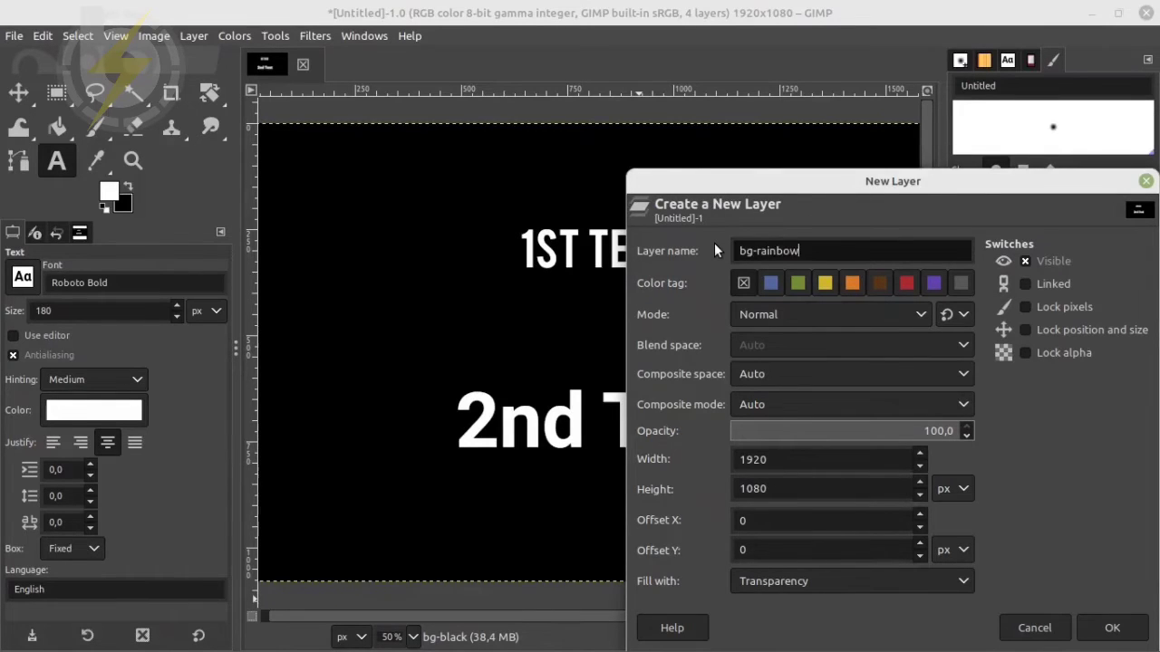
key(Return)
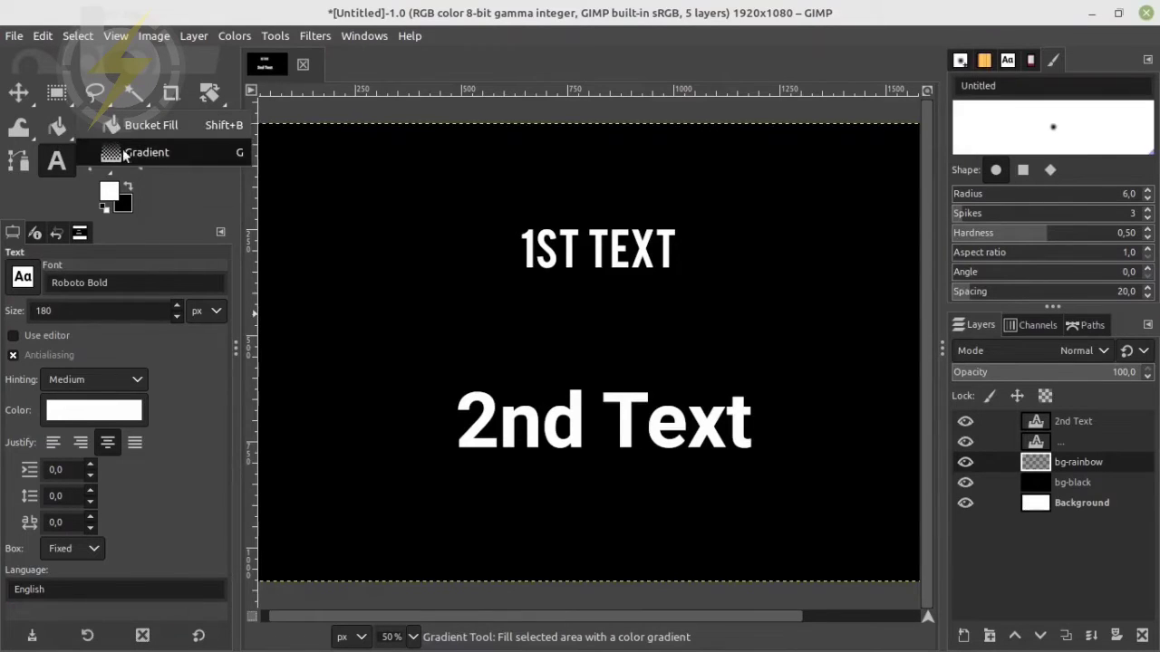
Fill bg-rainbow with a horizontal linear Full saturation spectrum gradient, running from red through yellow, green and blue across nearly the whole canvas
key(g)
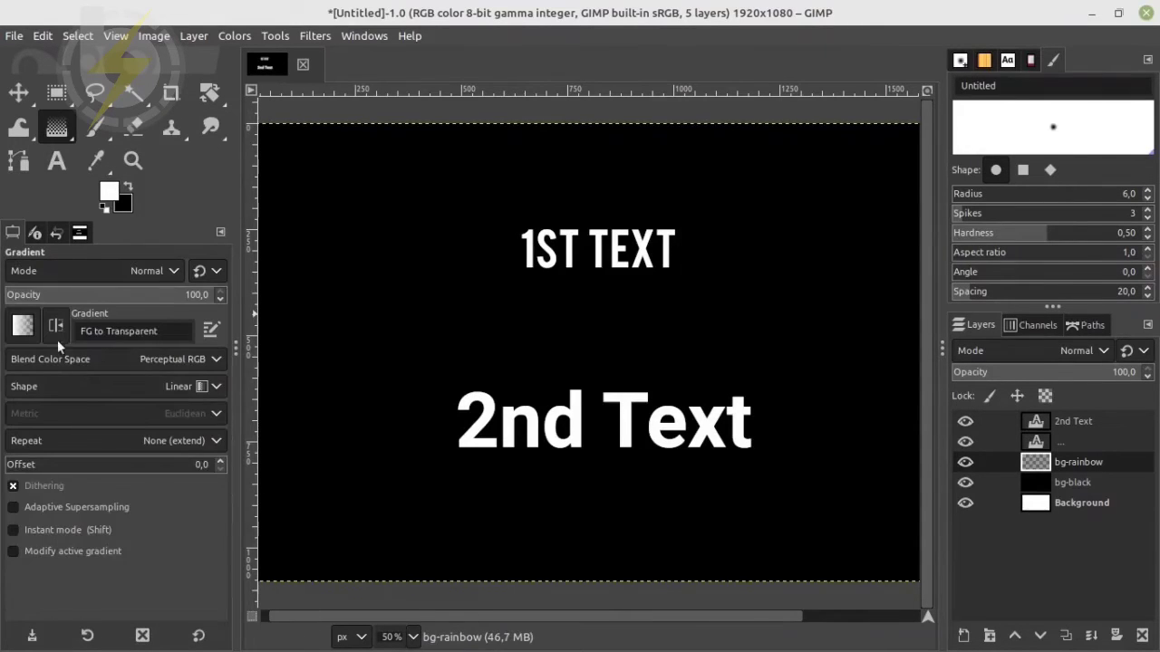
click(23, 326)
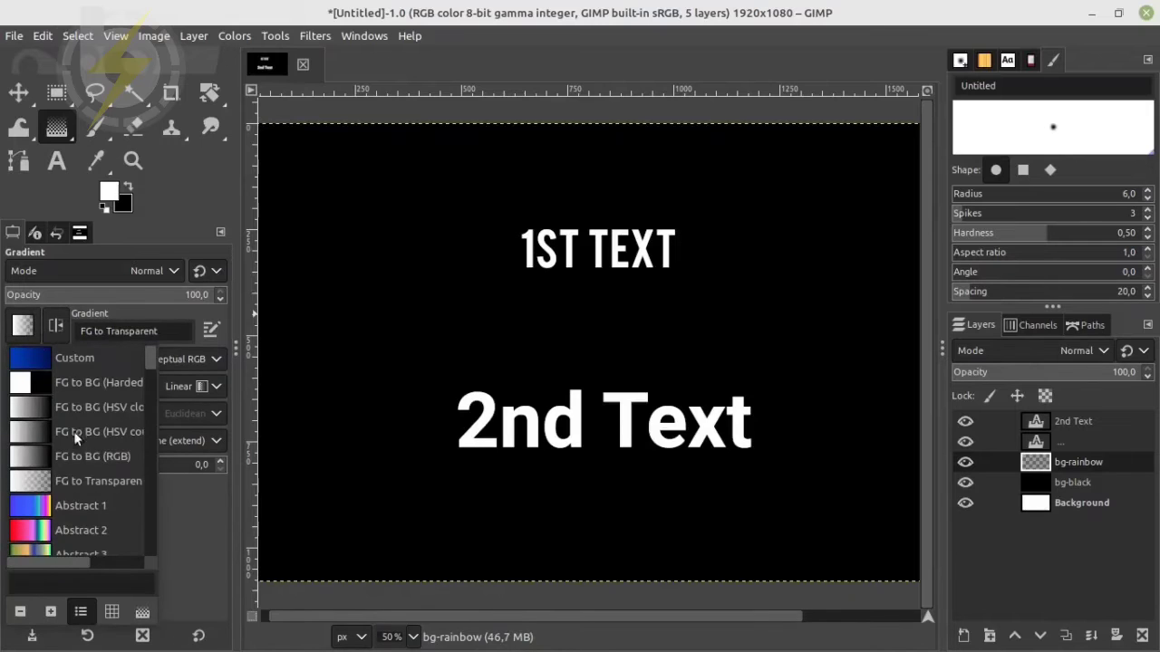
scroll(96, 488, down, 6)
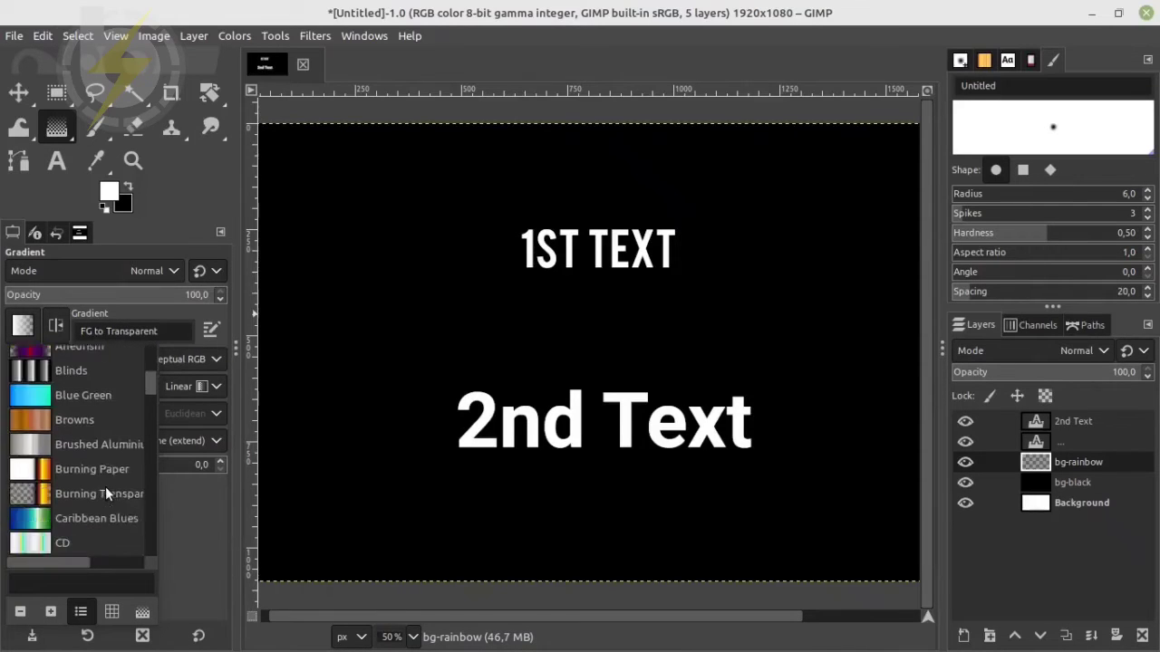
scroll(106, 494, down, 8)
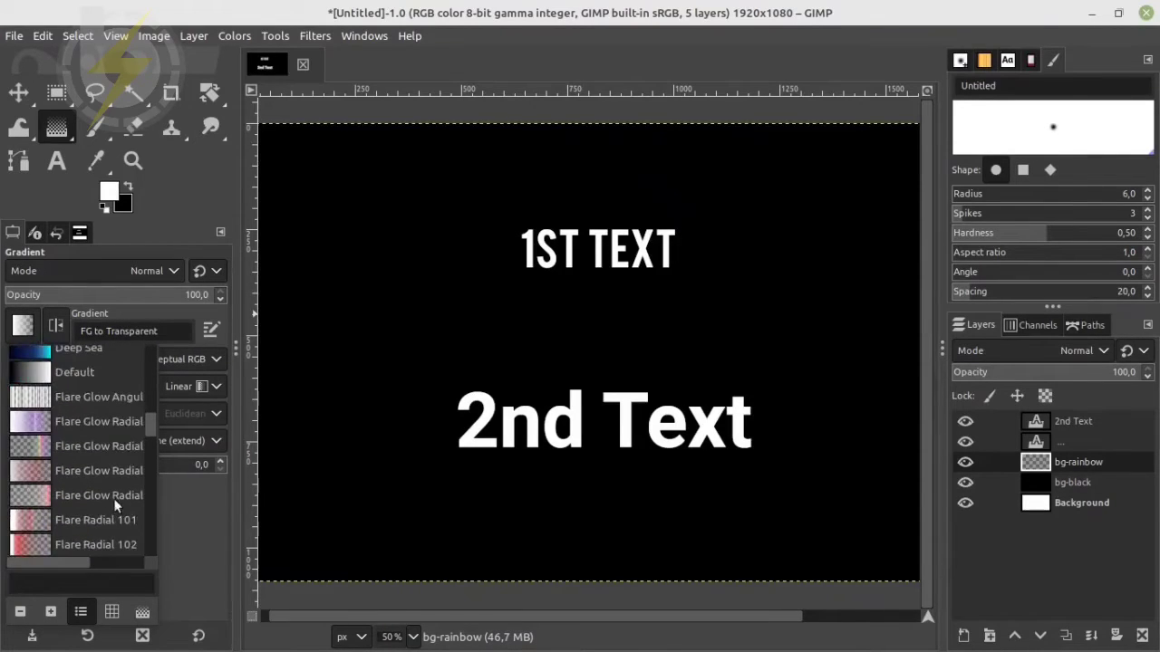
scroll(101, 502, down, 3)
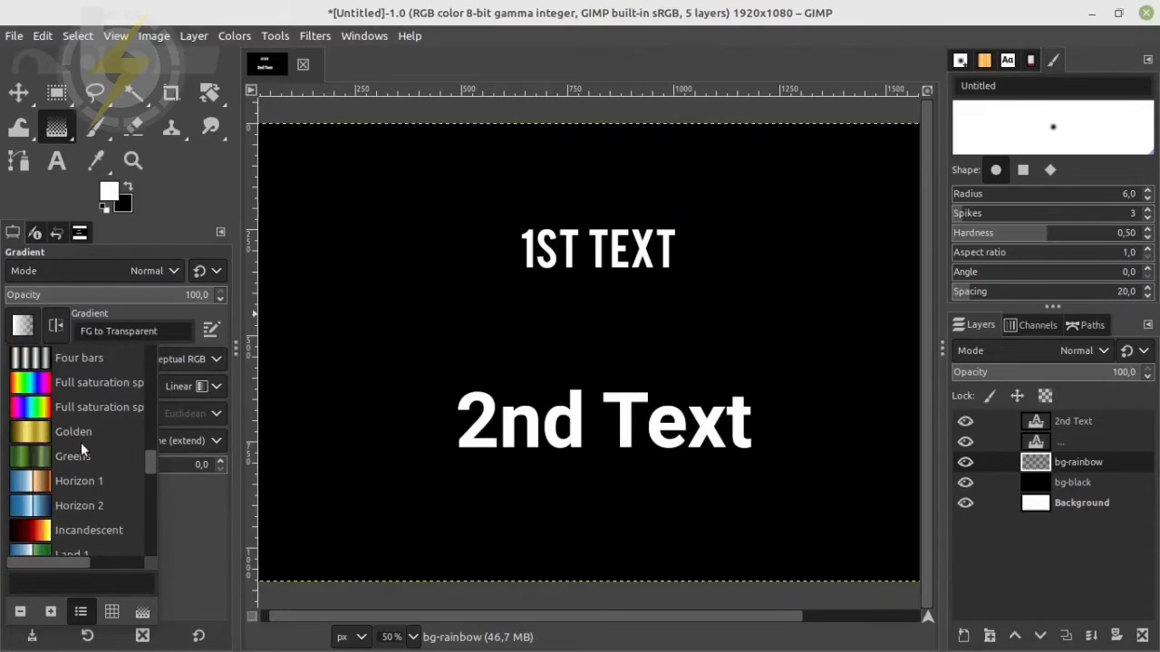
click(58, 385)
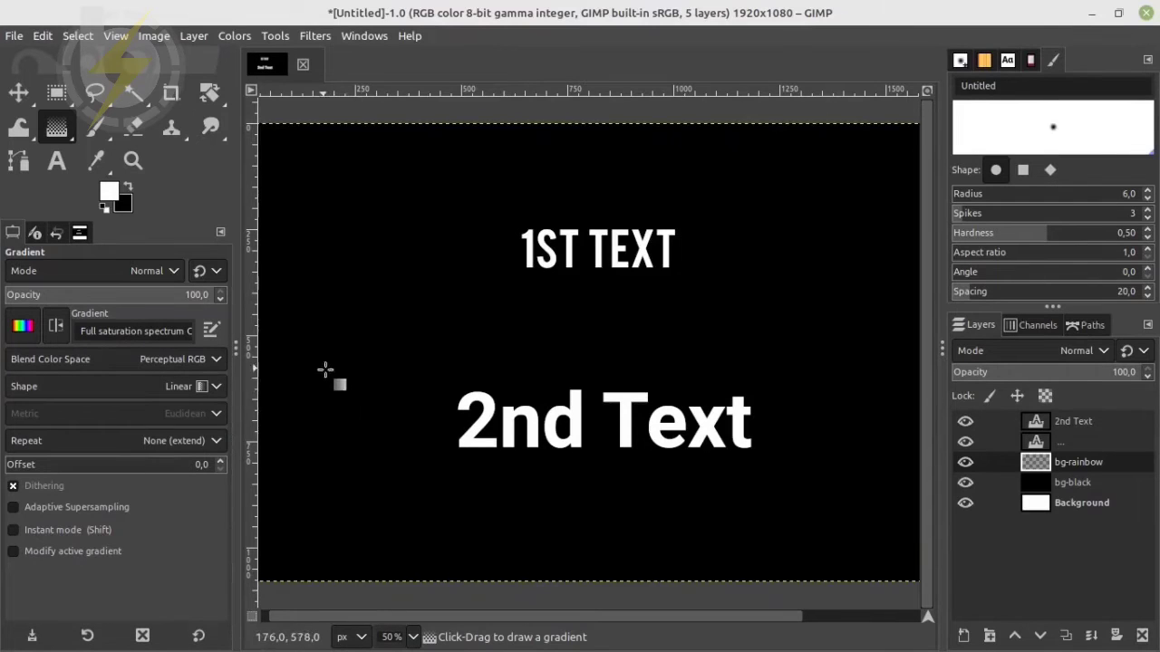
scroll(413, 411, down, 1)
drag(332, 363, 825, 356)
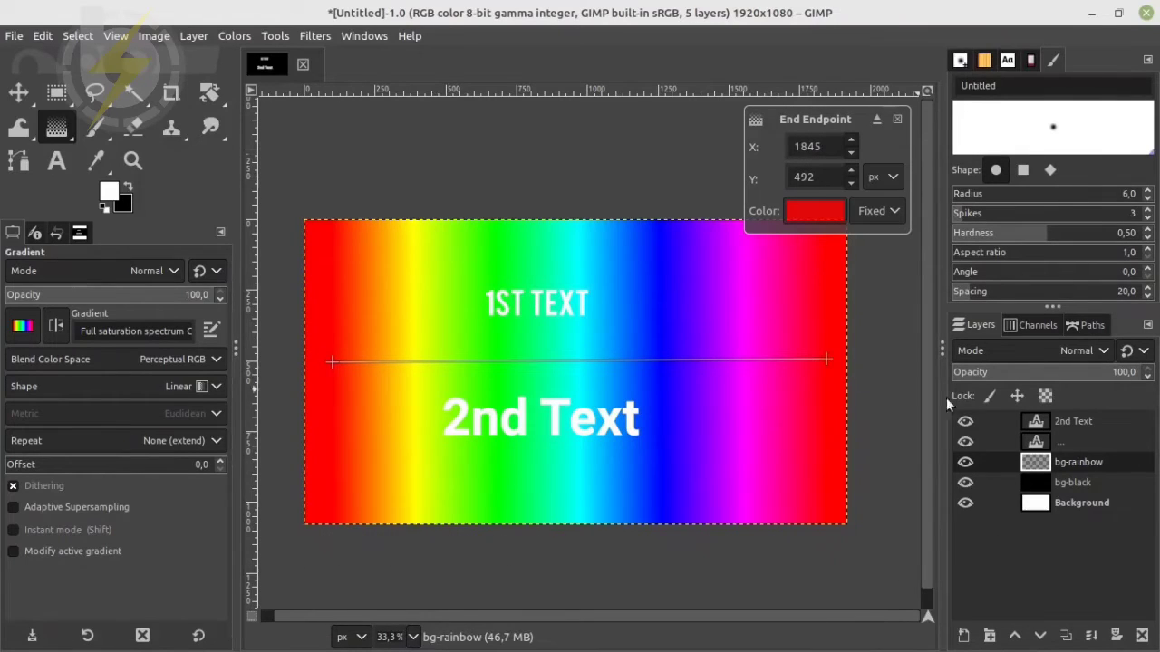
Move the "1st text" and "2nd Text" layers rightwards to the canvas centre and closer together vertically
click(1036, 441)
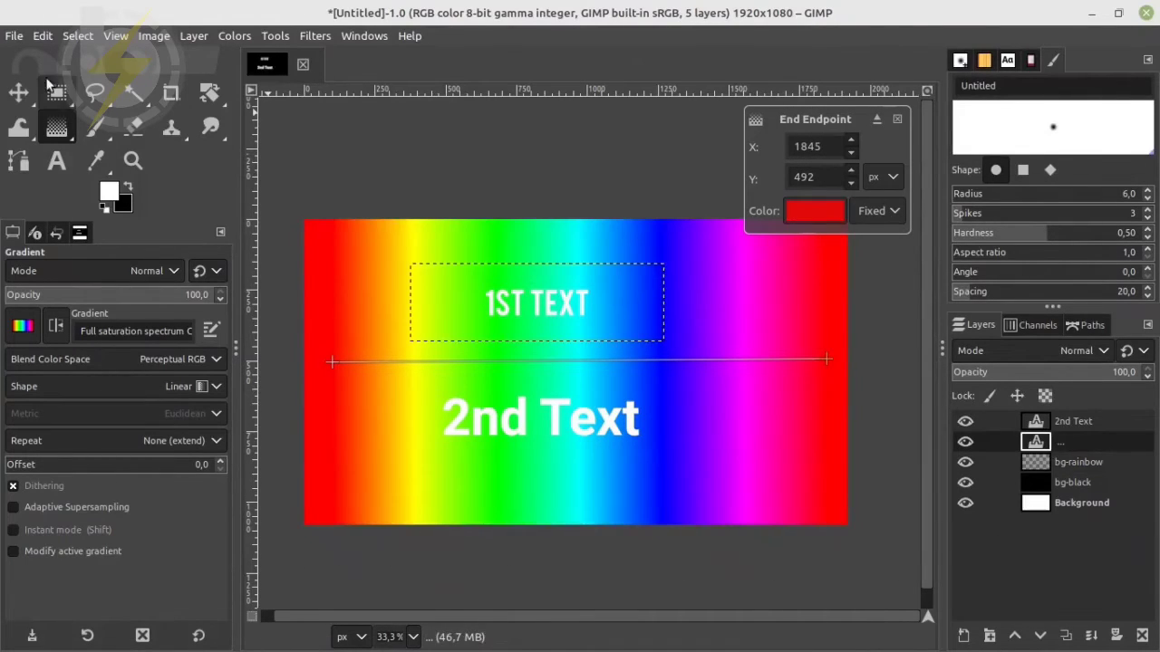
click(28, 94)
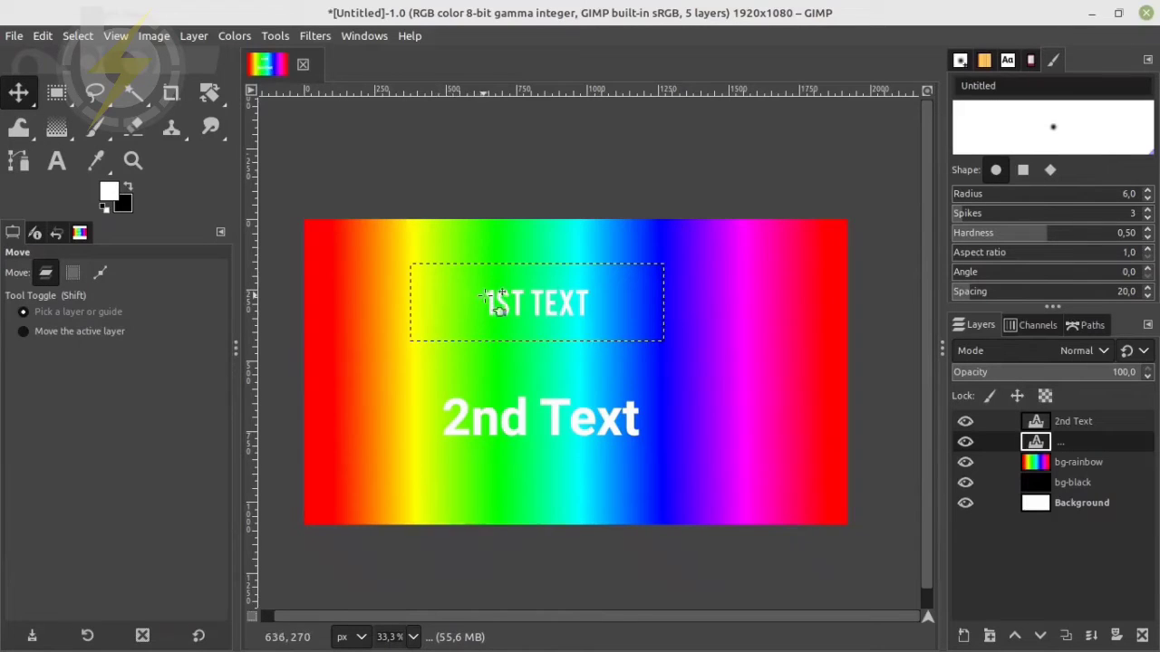
drag(497, 295, 511, 306)
key(ctrl+z)
scroll(526, 303, up, 2)
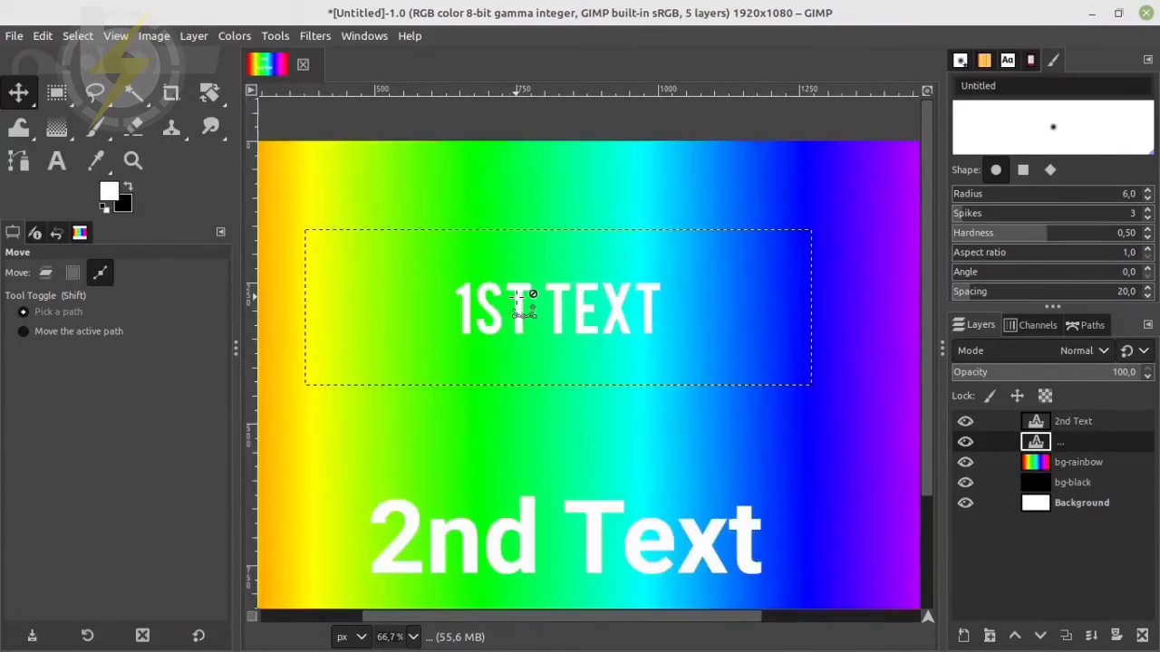
drag(521, 291, 603, 315)
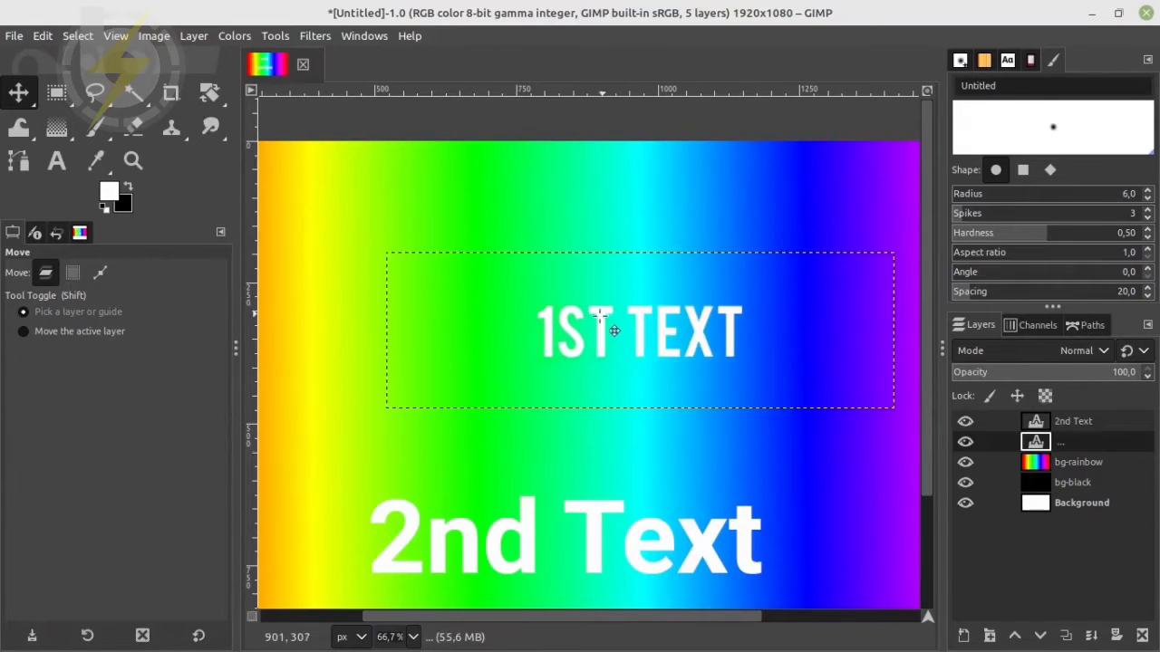
drag(583, 524, 678, 470)
scroll(649, 467, down, 3)
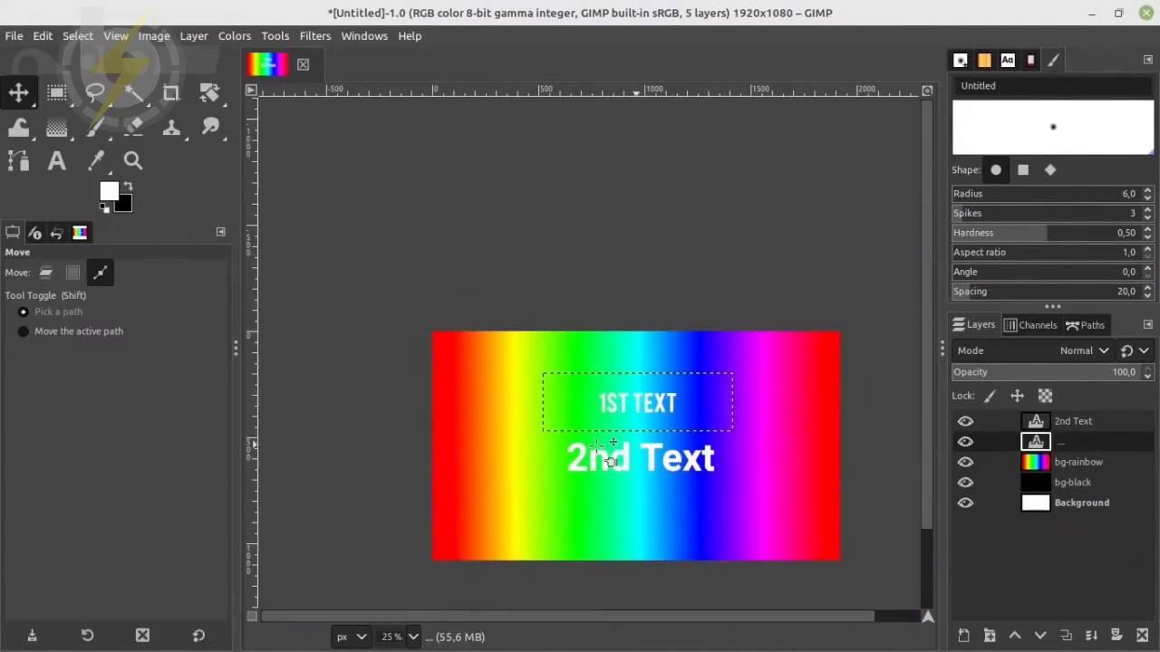
scroll(679, 494, down, 2)
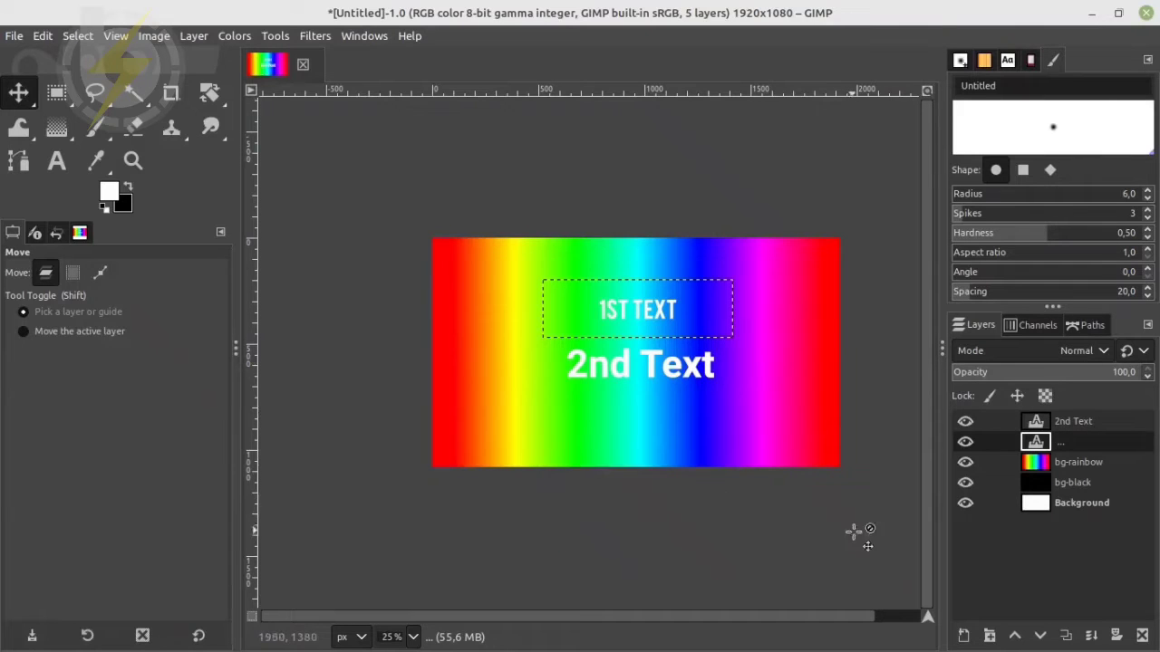
Compare the texts over the rainbow, black and white backgrounds by temporarily hiding bg-rainbow and bg-black
click(965, 460)
click(965, 461)
click(964, 483)
click(966, 463)
click(966, 463)
click(964, 483)
Make the "1st text" layer, directly below the "2nd Text" layer, the active layer
click(1084, 465)
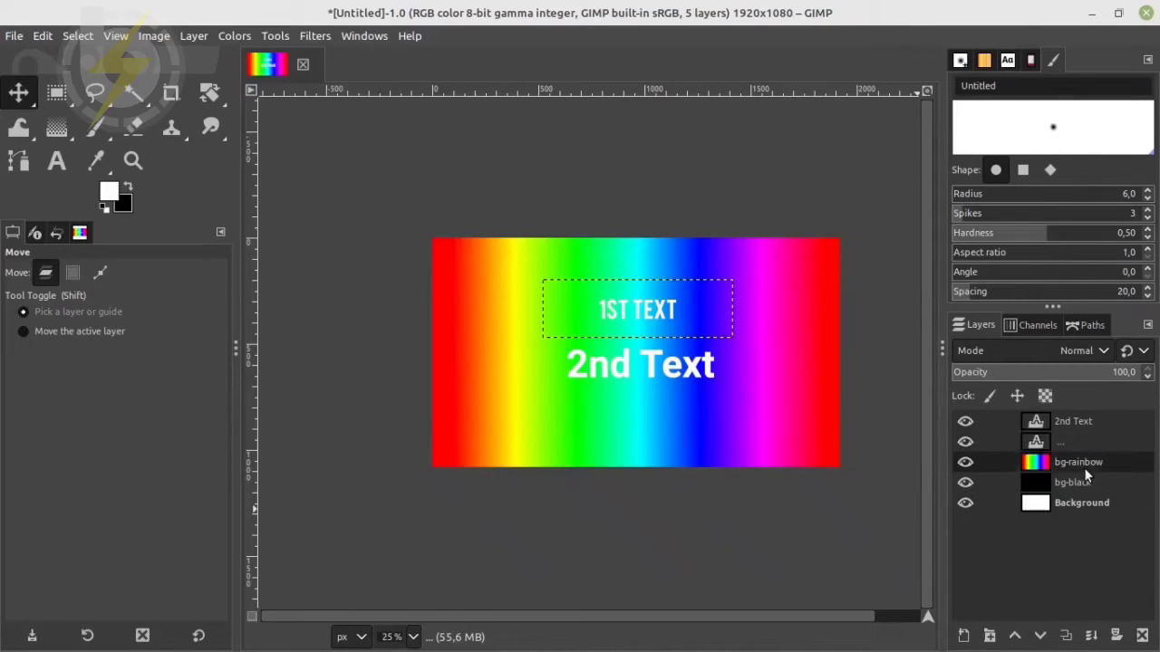
click(1084, 419)
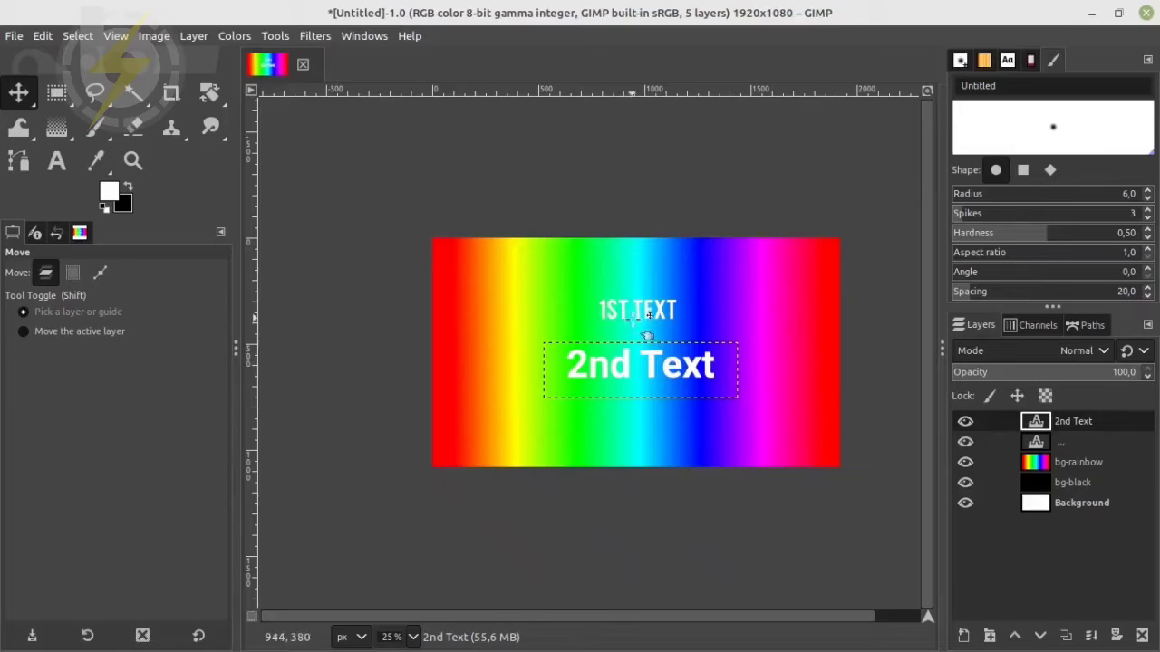
click(1054, 444)
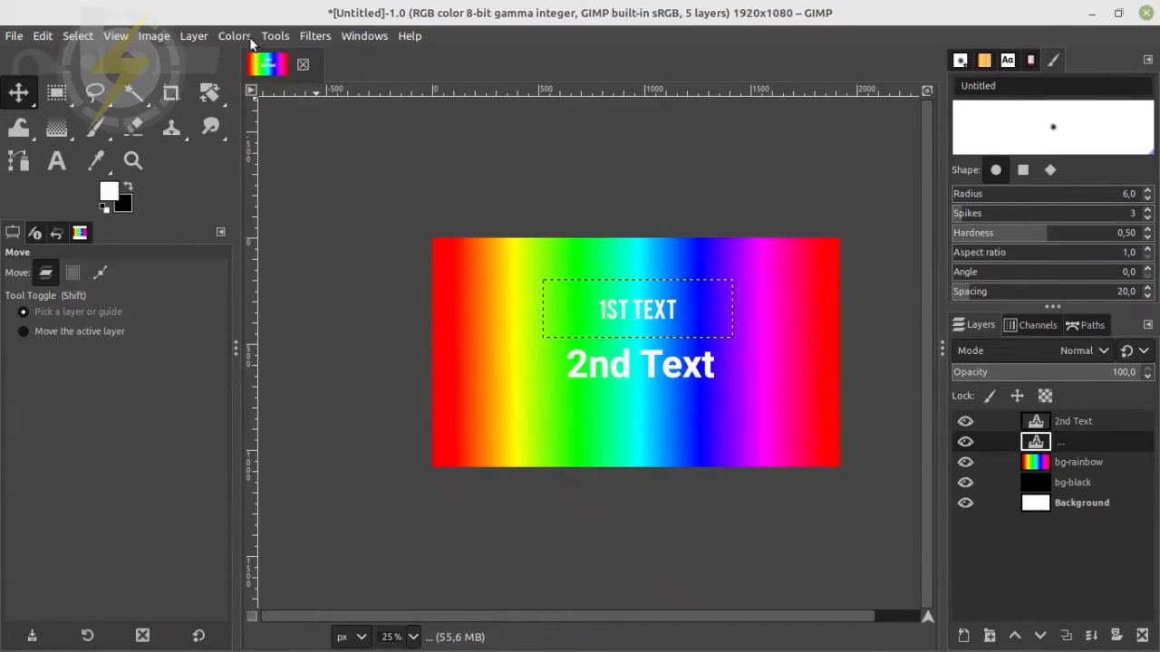
click(316, 36)
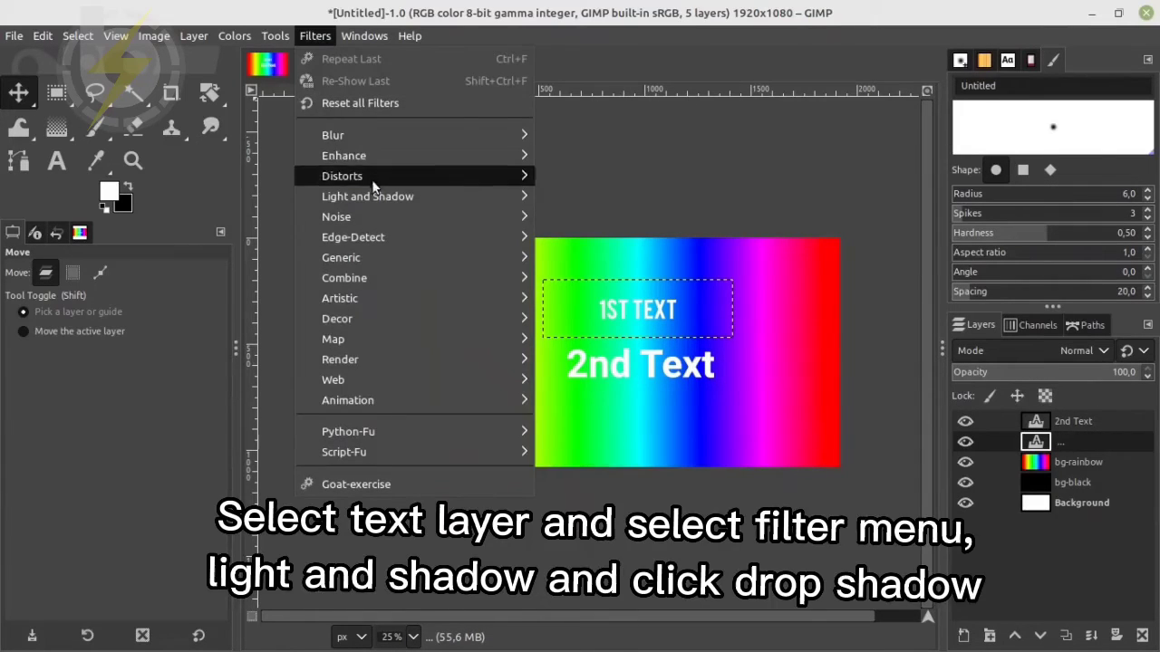
mouse_move(378, 197)
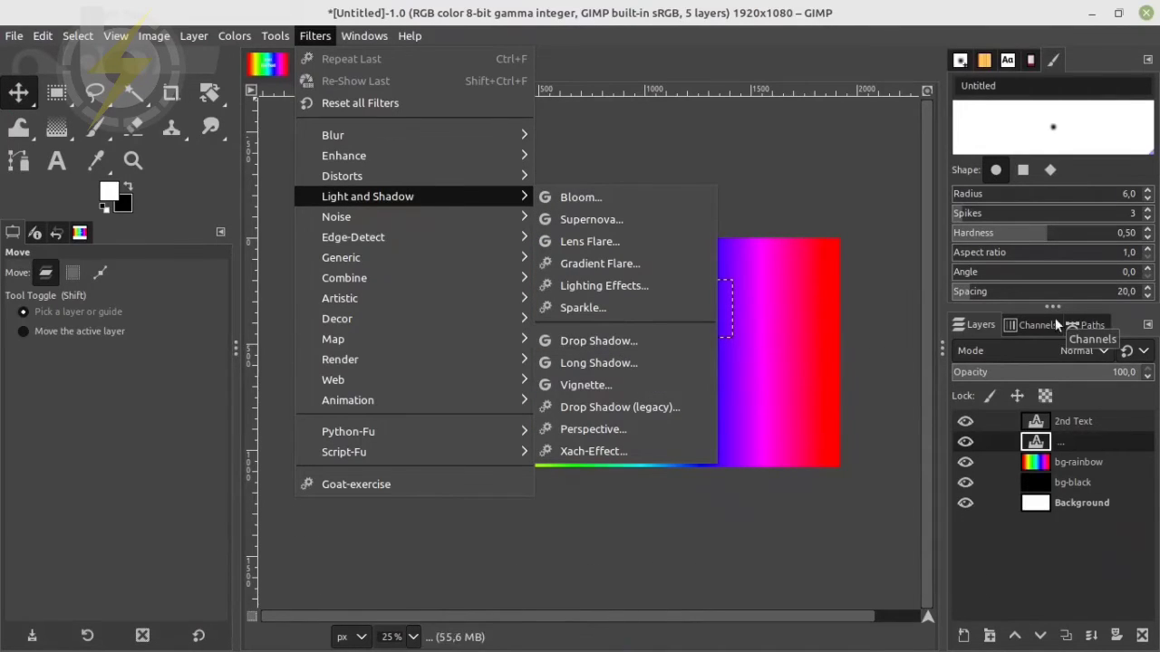
click(1052, 551)
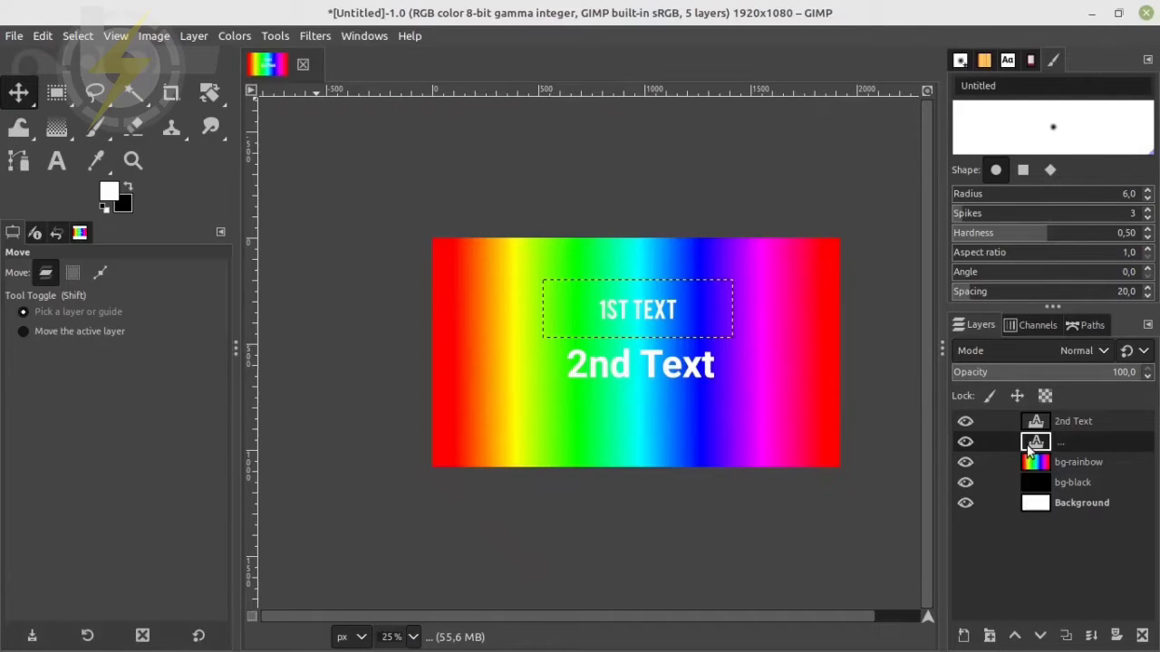
Open the Drop Shadow filter for the "1st text" layer and move its dialog so "2nd Text" is uncovered
click(272, 37)
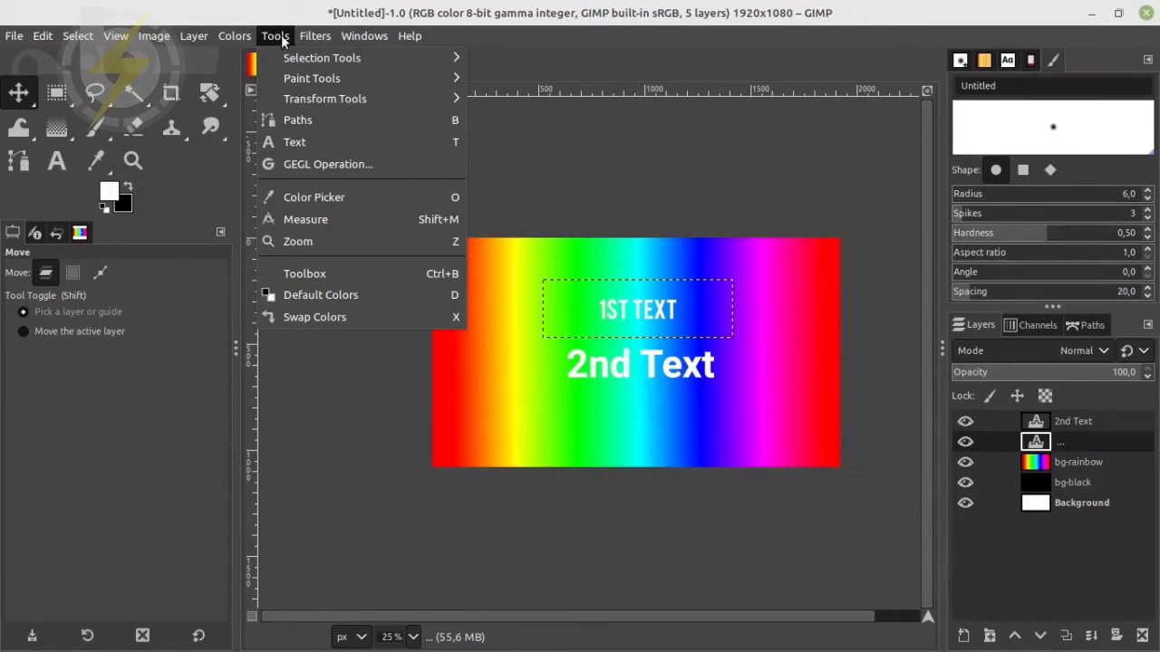
mouse_move(308, 36)
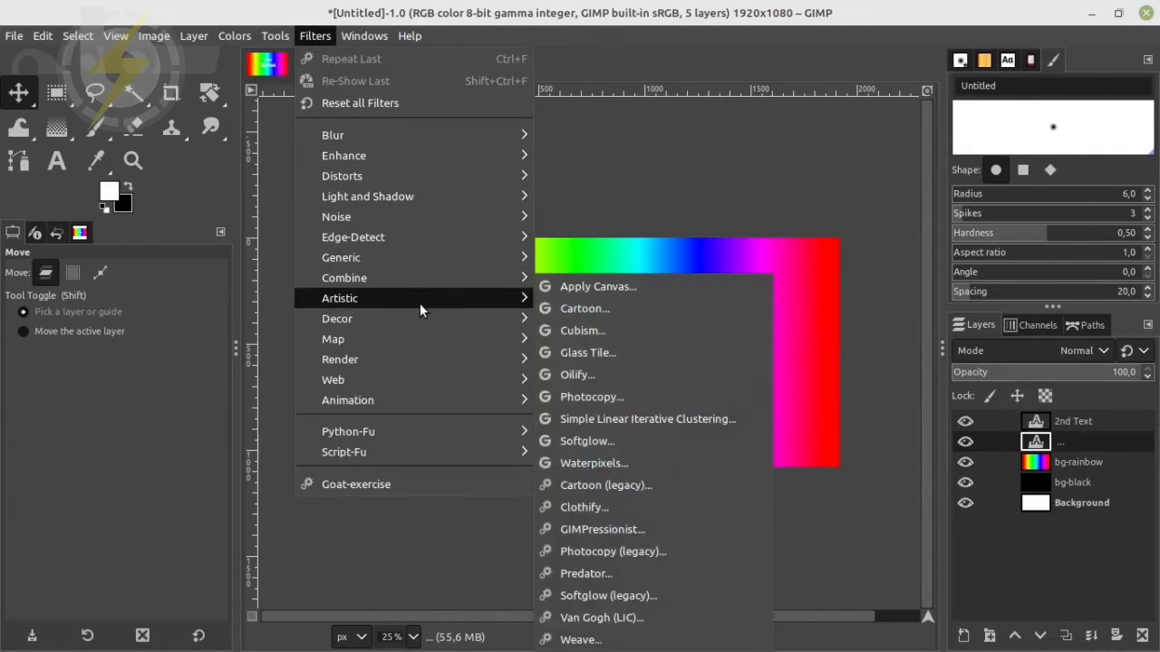
mouse_move(426, 193)
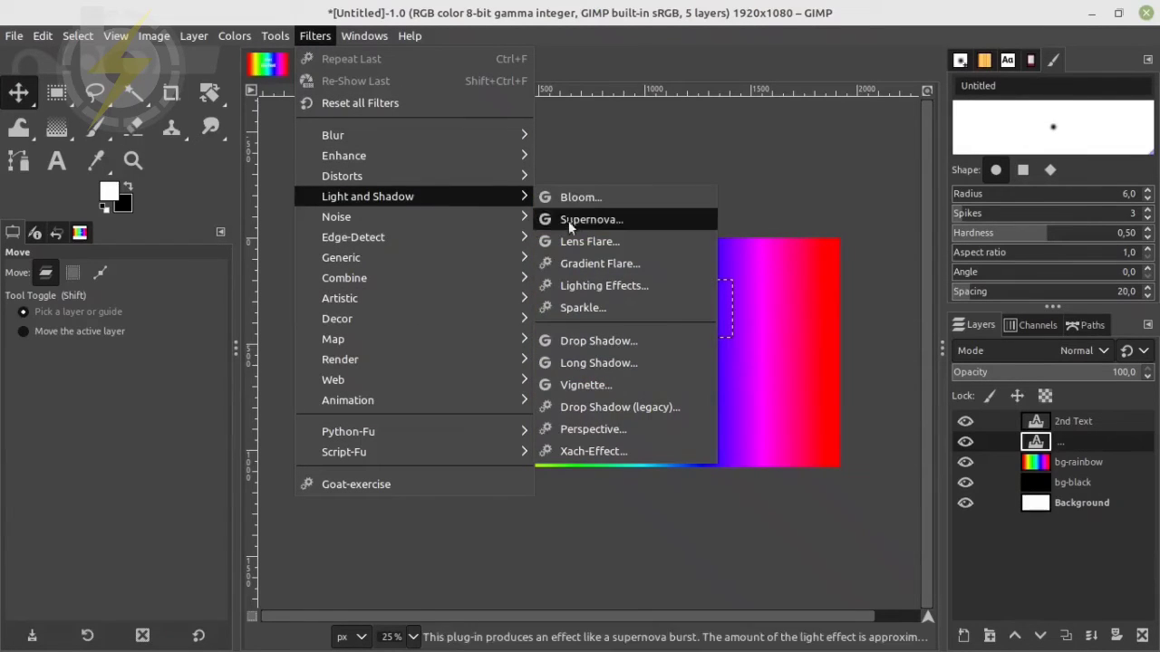
click(625, 340)
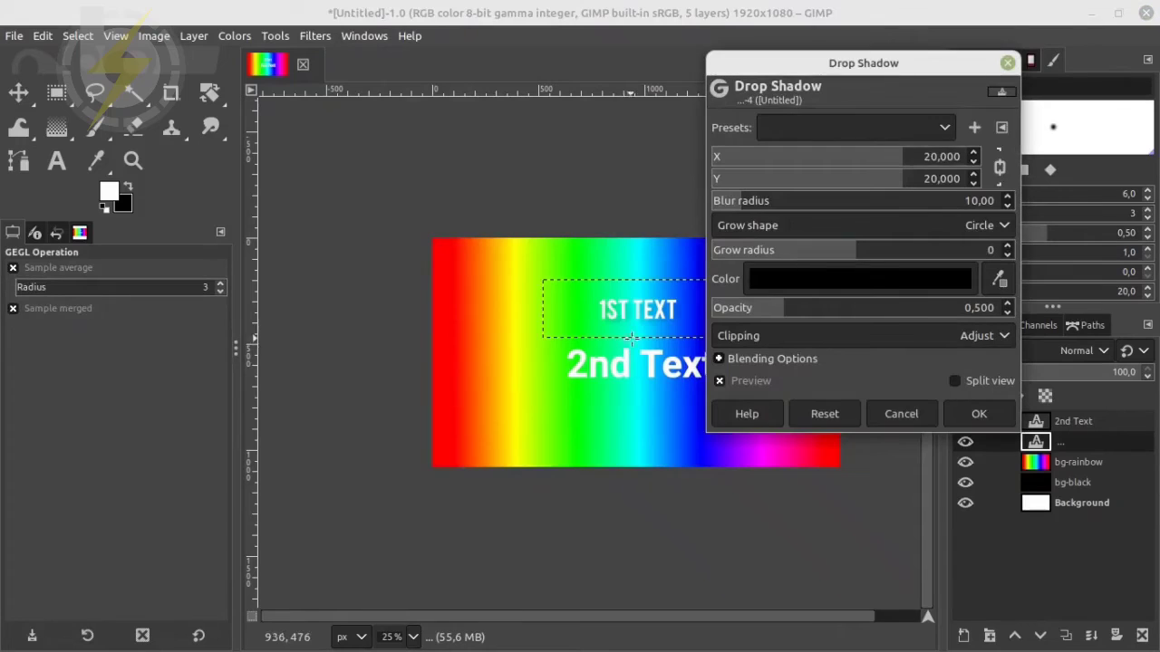
drag(928, 61, 954, 166)
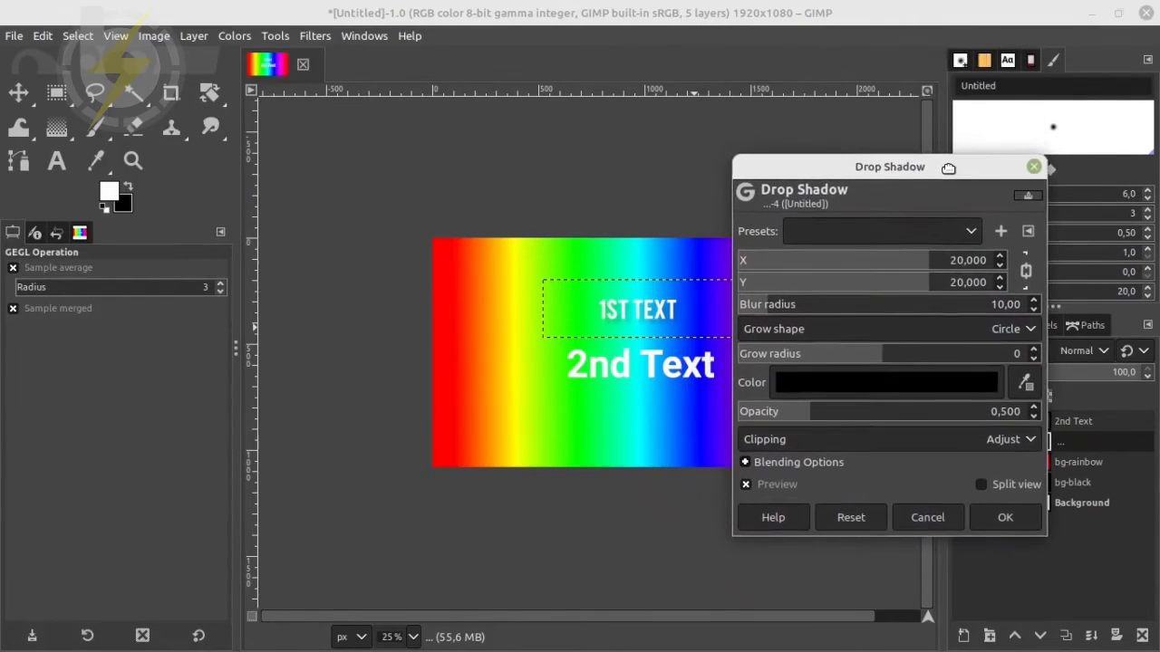
Set the drop shadow's X and Y offsets to 0 for the "1st text" layer
mouse_move(956, 267)
mouse_down()
mouse_move(933, 260)
mouse_move(997, 268)
mouse_move(967, 262)
mouse_up()
double_click(968, 266)
text(0)
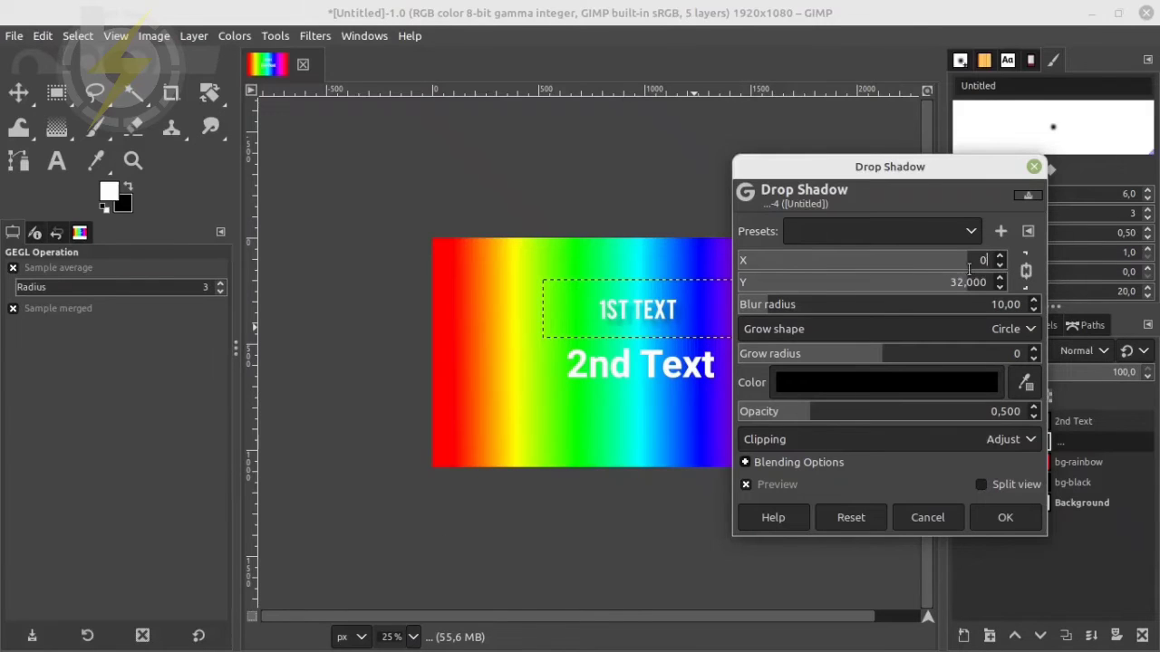
click(976, 285)
click(984, 263)
double_click(984, 264)
text(0)
key(Return)
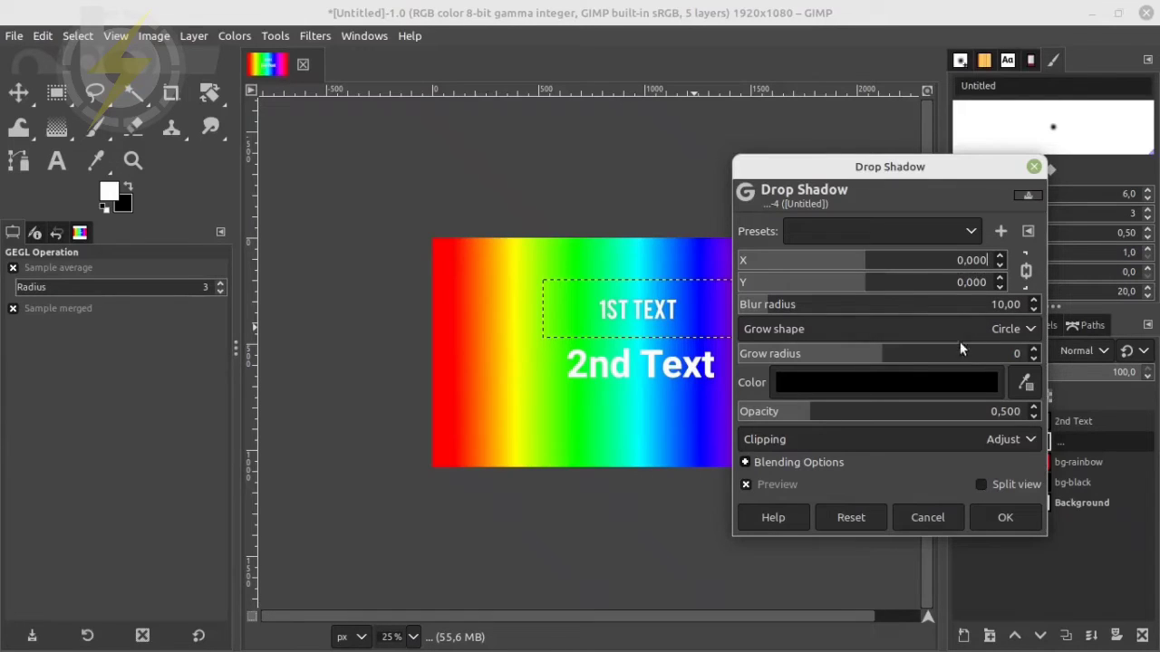
Set the shadow's blur radius to 0 and its opacity to 1
click(1015, 305)
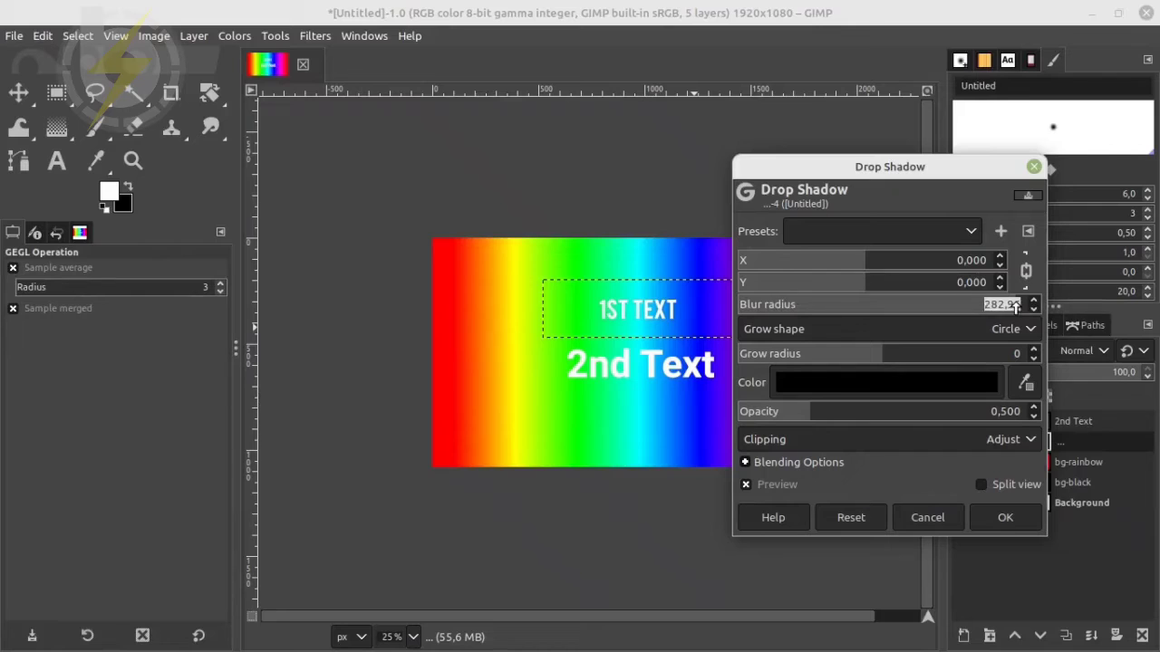
text(0)
key(Return)
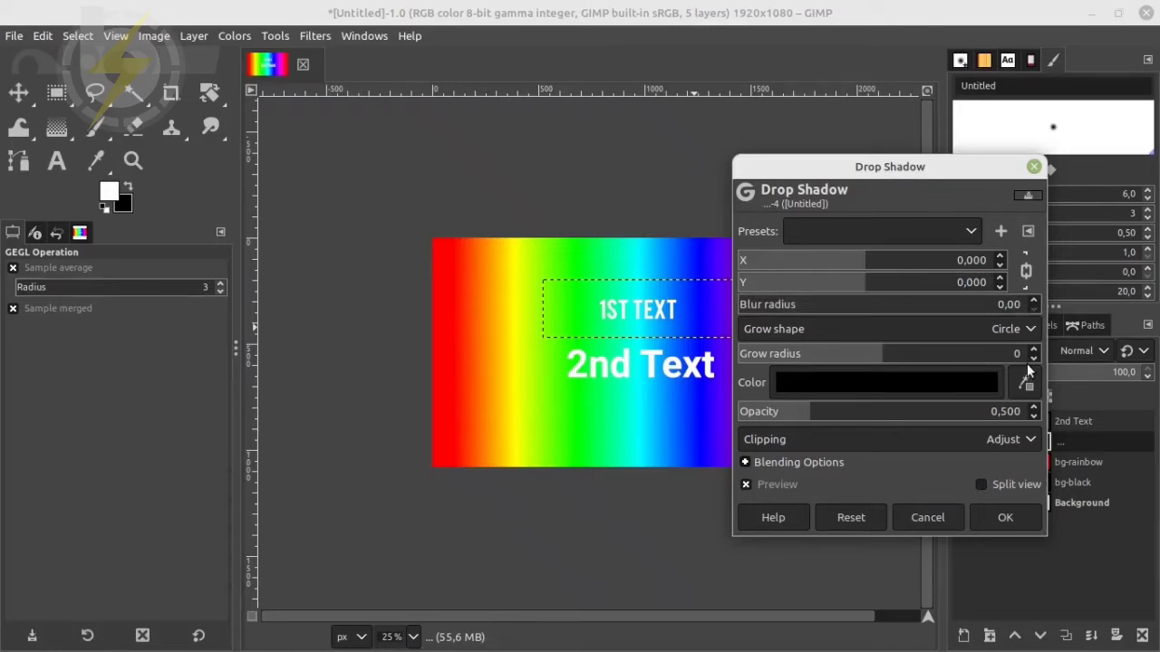
click(1008, 412)
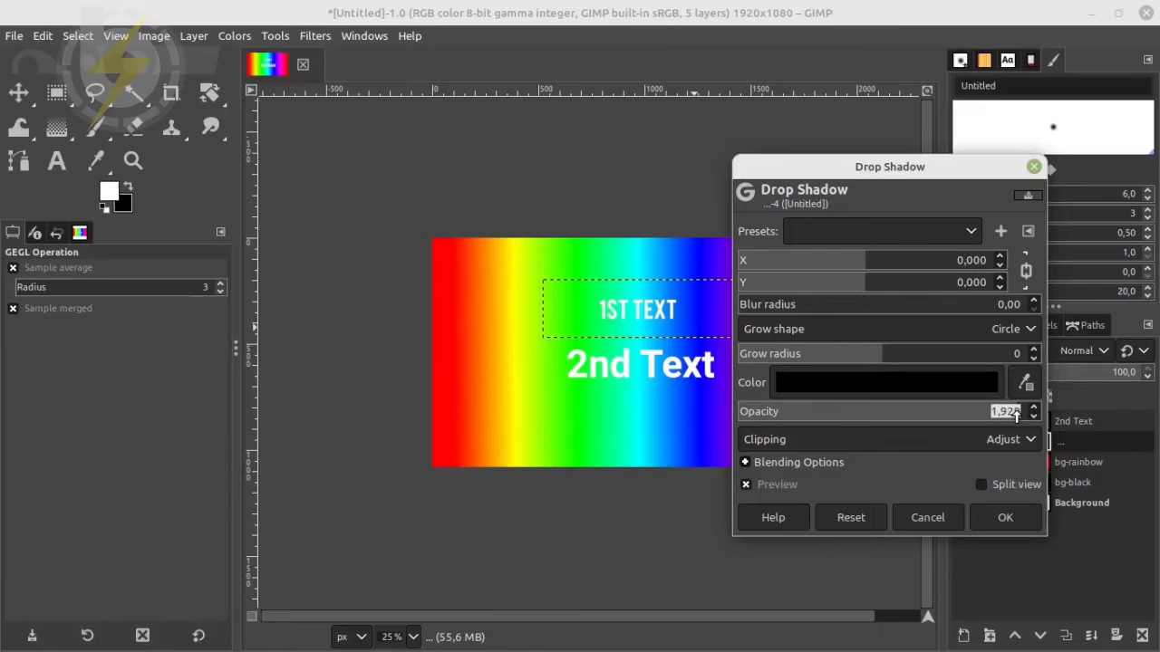
text(1)
key(Return)
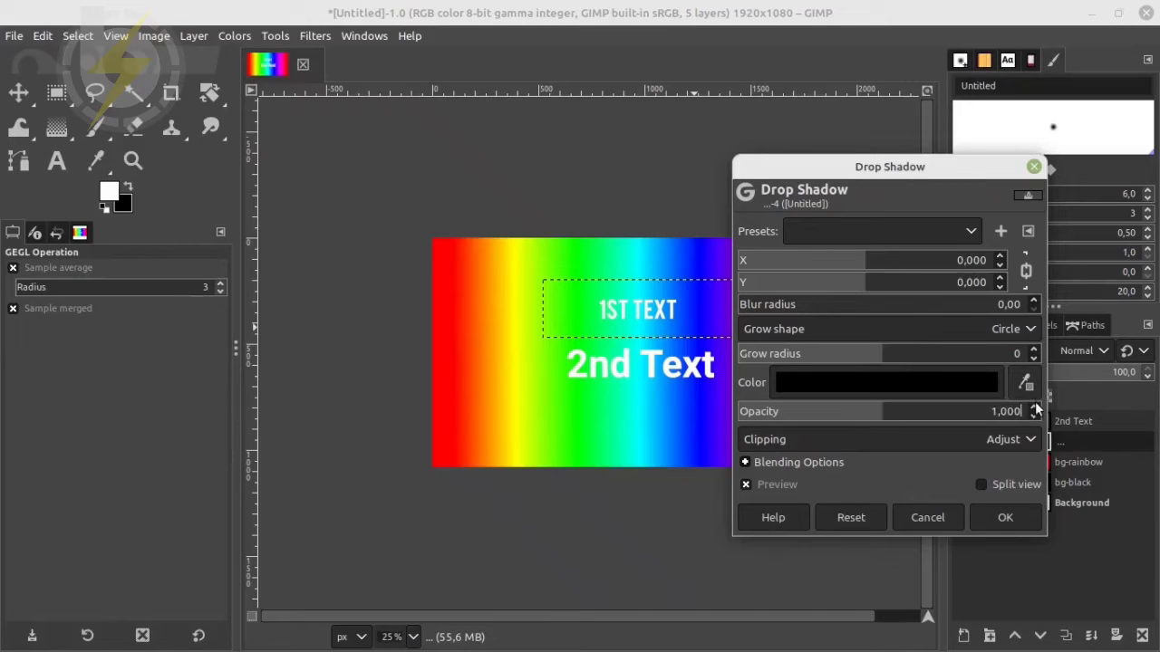
Set the grow radius to 6 to form a black outline around "1ST TEXT" and inspect it up close
click(1034, 349)
click(1035, 349)
click(1035, 349)
click(1035, 349)
click(1034, 349)
click(1034, 349)
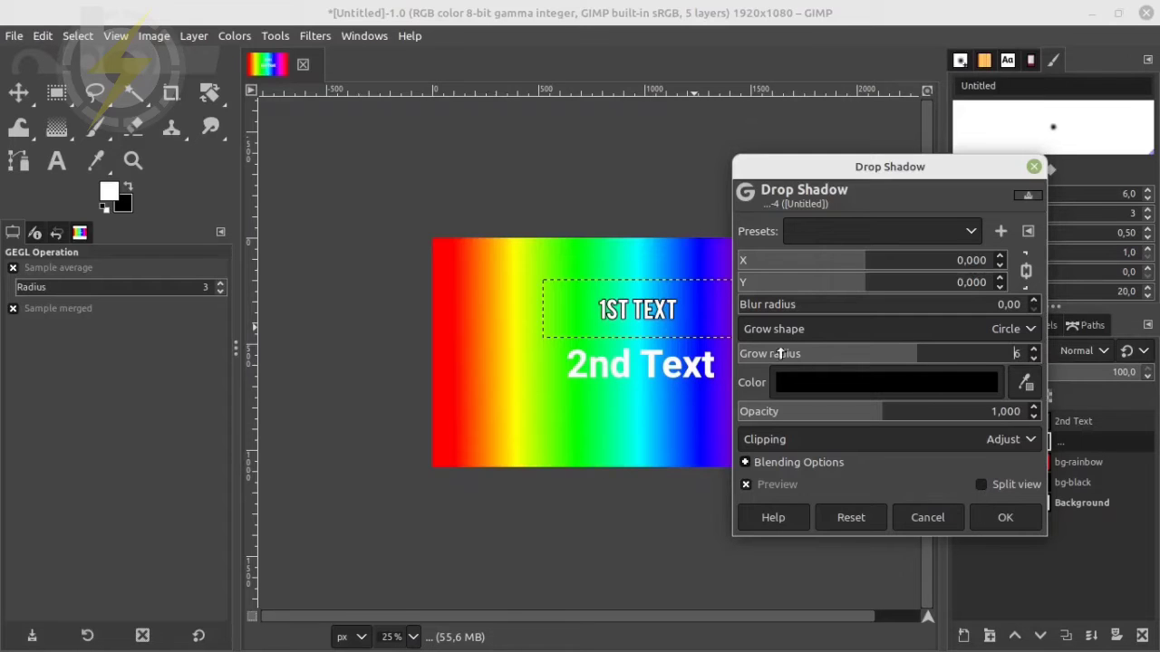
scroll(654, 312, up, 1)
scroll(654, 312, up, 4)
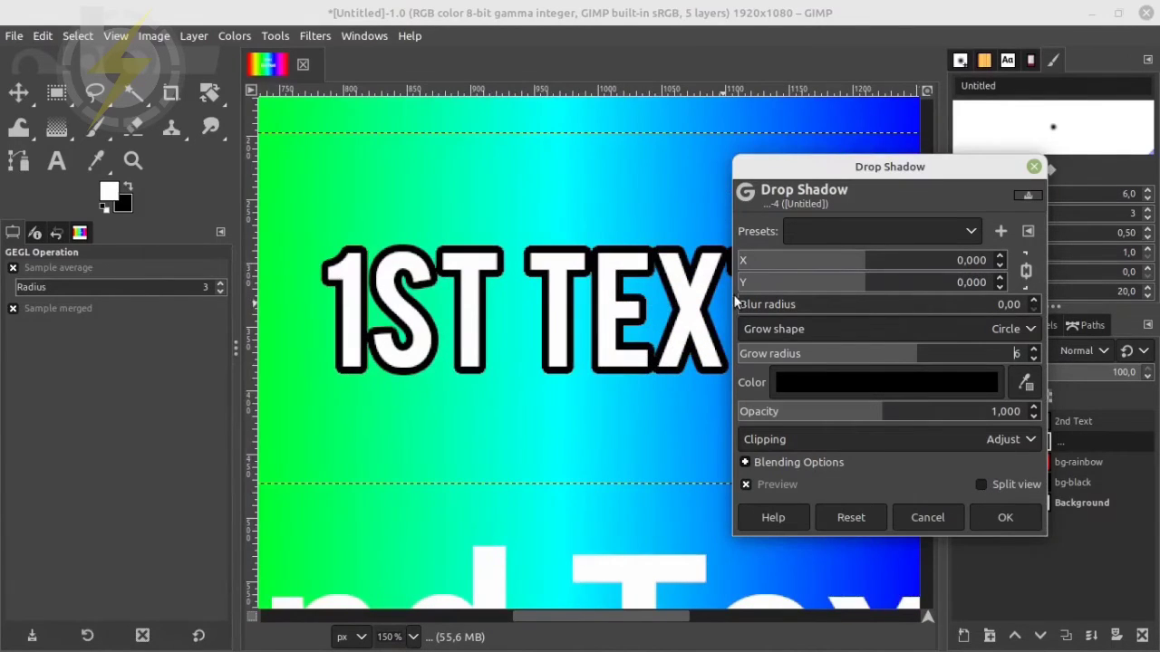
Try grow radii of 13 and 7 on the outline, testing blur radii up to 7 before resetting the blur to 0
scroll(1036, 353, up, 7)
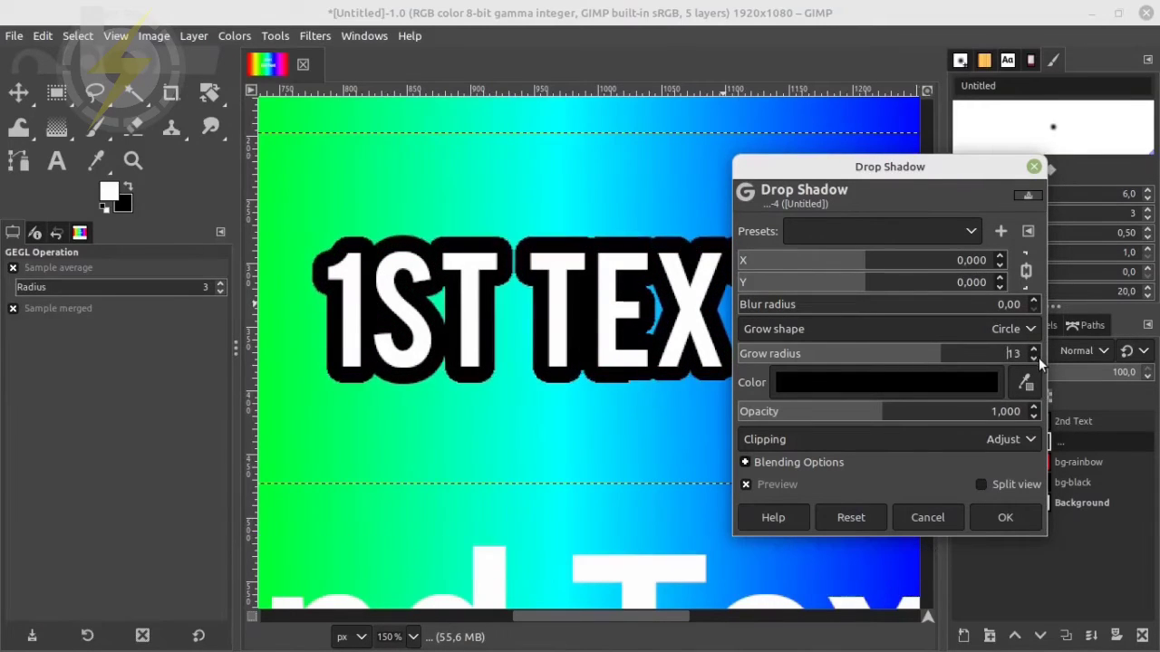
scroll(1035, 356, down, 6)
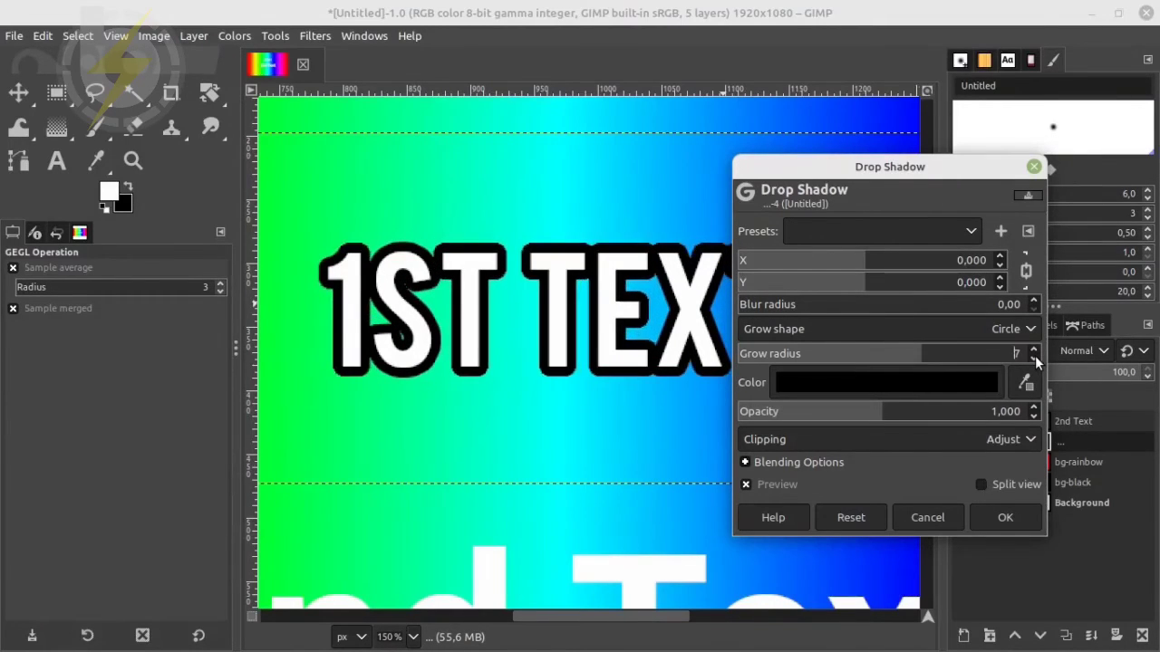
scroll(1035, 305, up, 6)
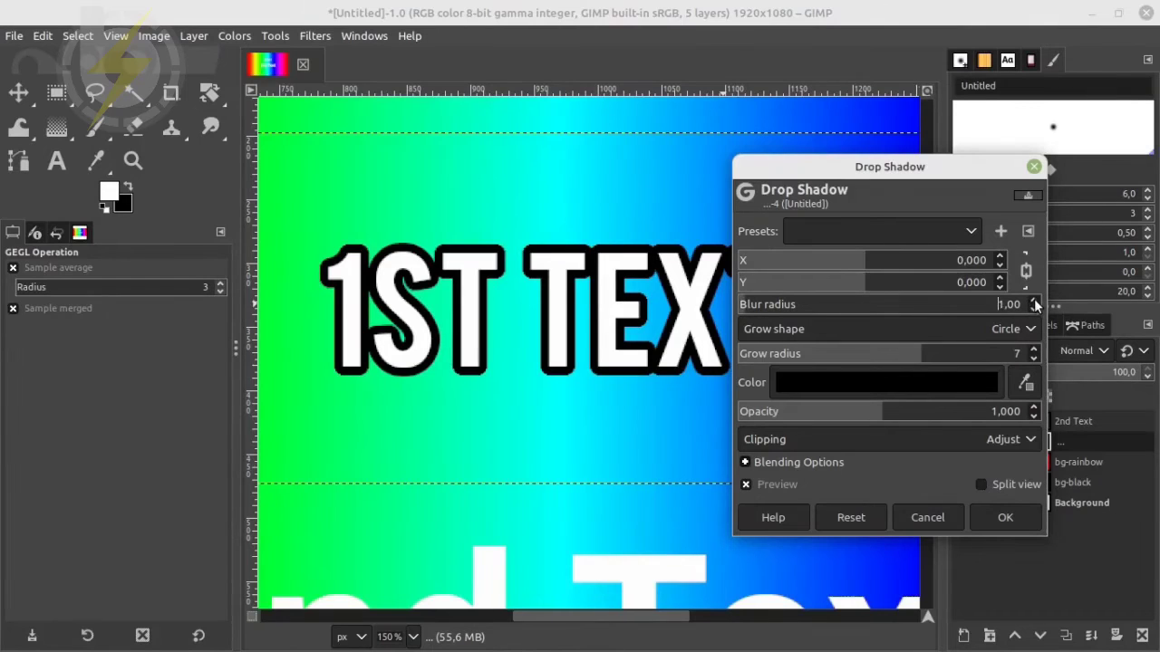
scroll(1034, 306, up, 1)
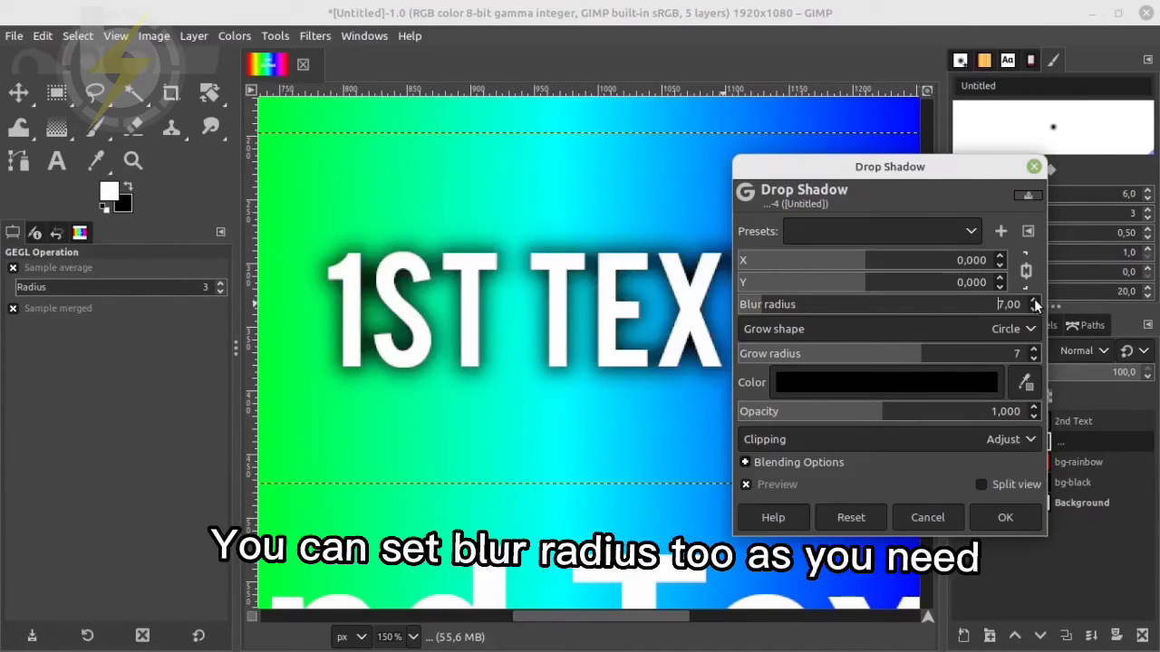
scroll(1034, 308, down, 3)
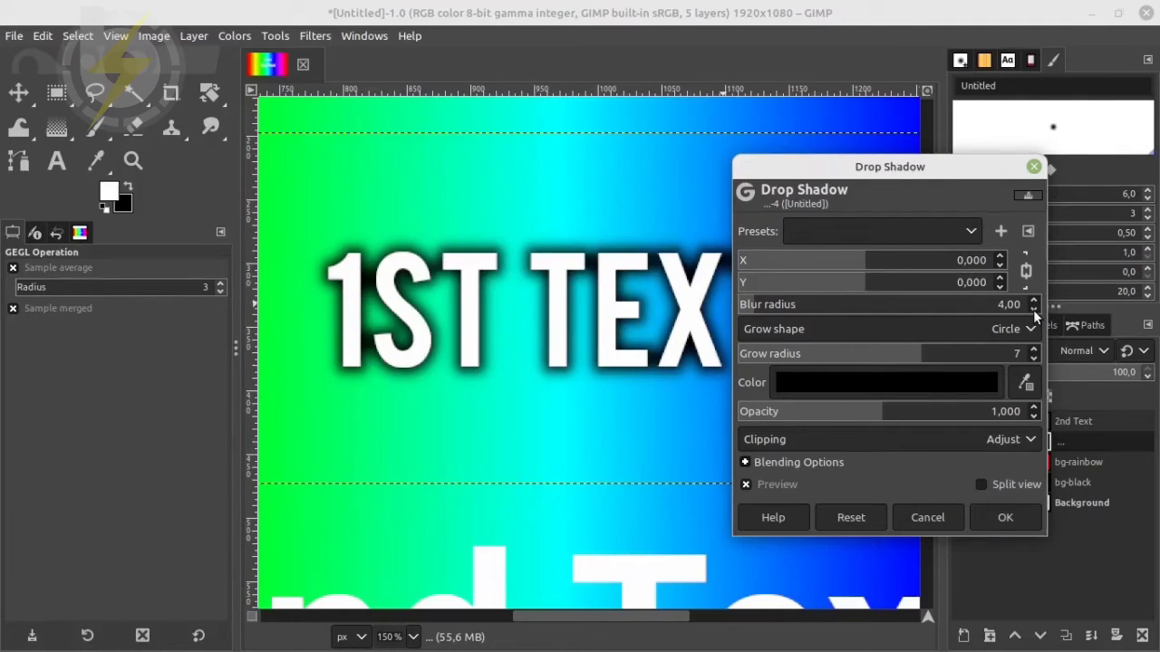
scroll(1033, 310, down, 1)
scroll(1034, 310, down, 1)
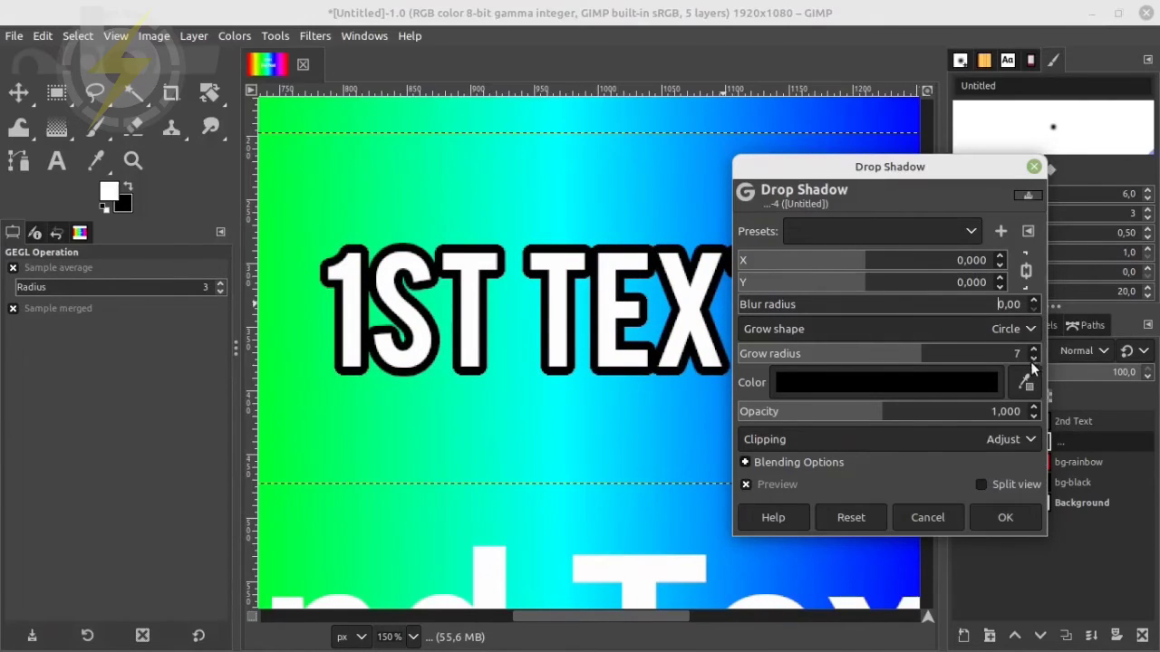
Try a thinner, softer outline with grow radii of 4 and 2 and blur radii of 2 and 5
scroll(1030, 357, down, 3)
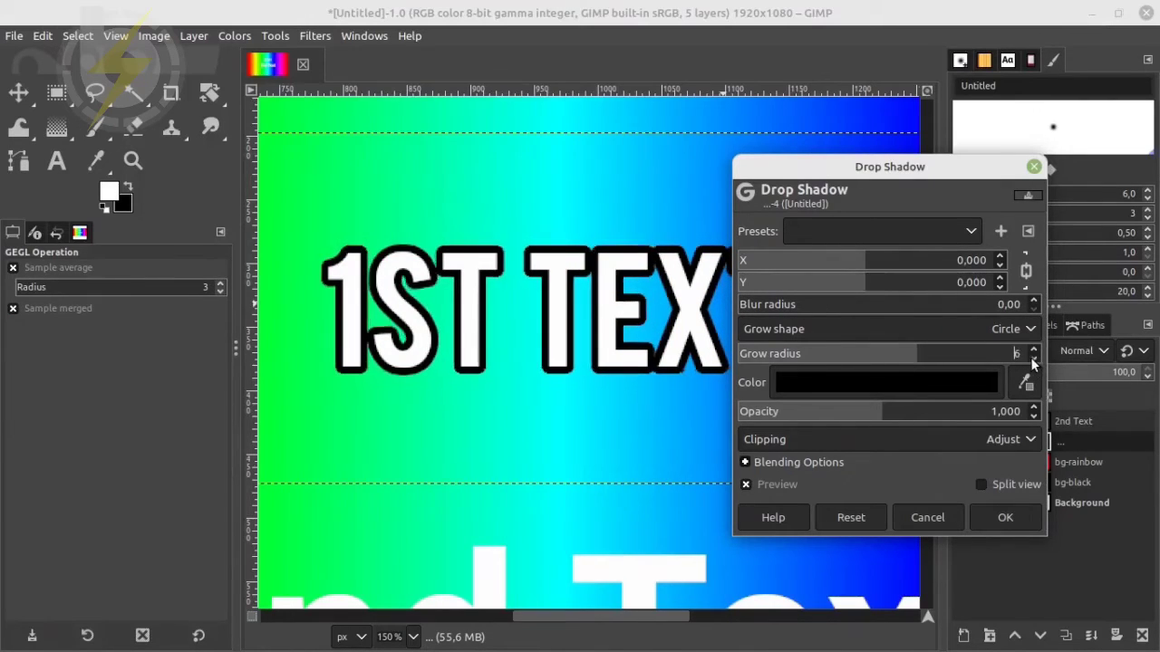
click(1034, 302)
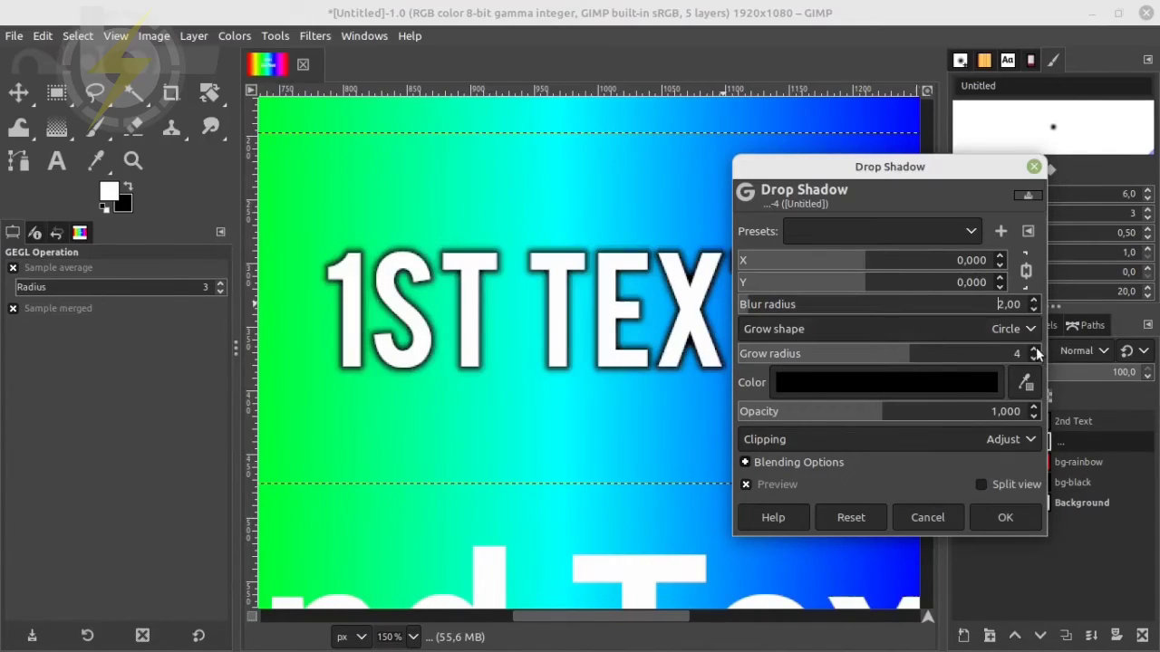
scroll(1034, 356, down, 2)
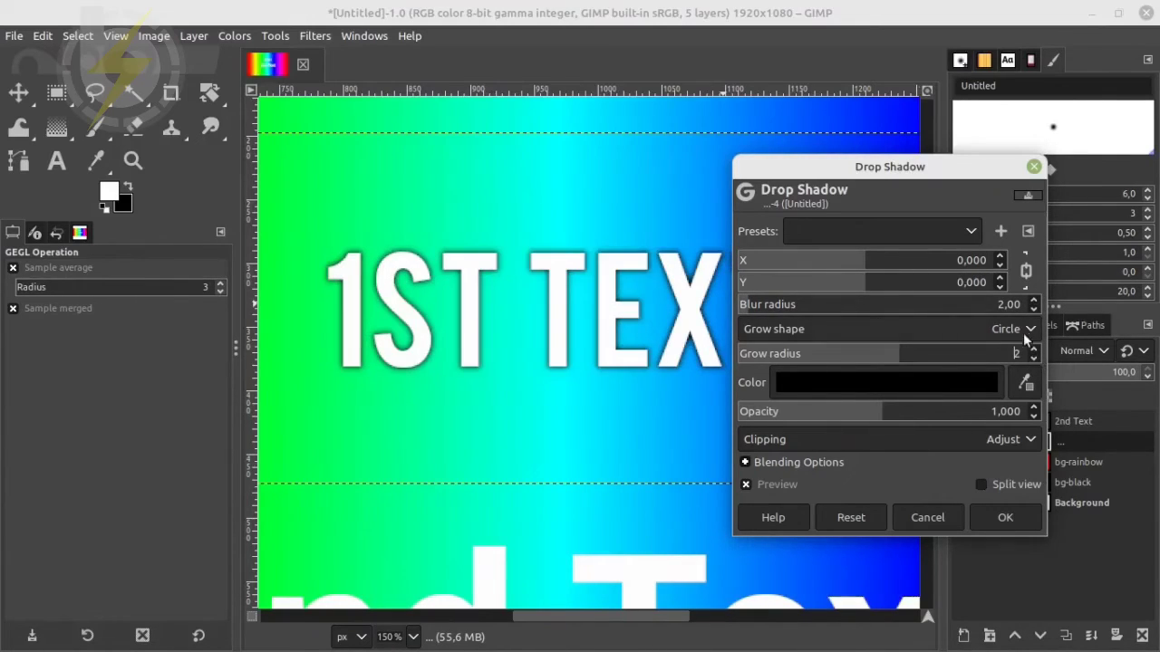
click(1035, 302)
click(1034, 302)
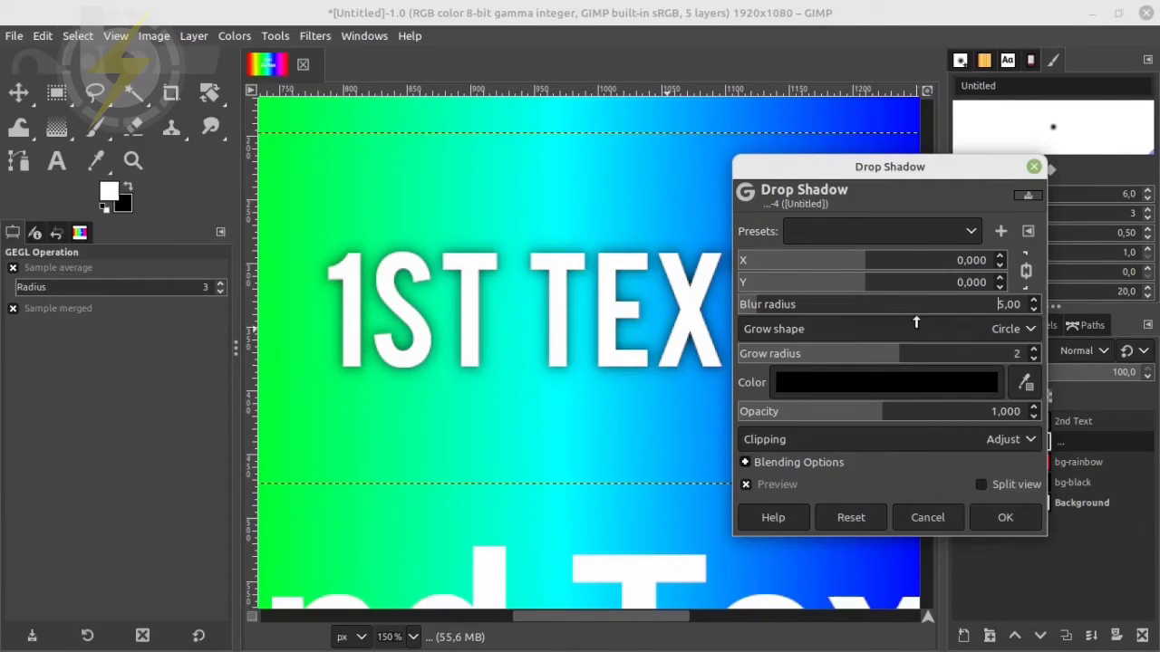
Restore a hard outline by setting the blur radius to 0 and the grow radius to 6
click(1034, 309)
click(1034, 309)
click(1034, 309)
click(1034, 309)
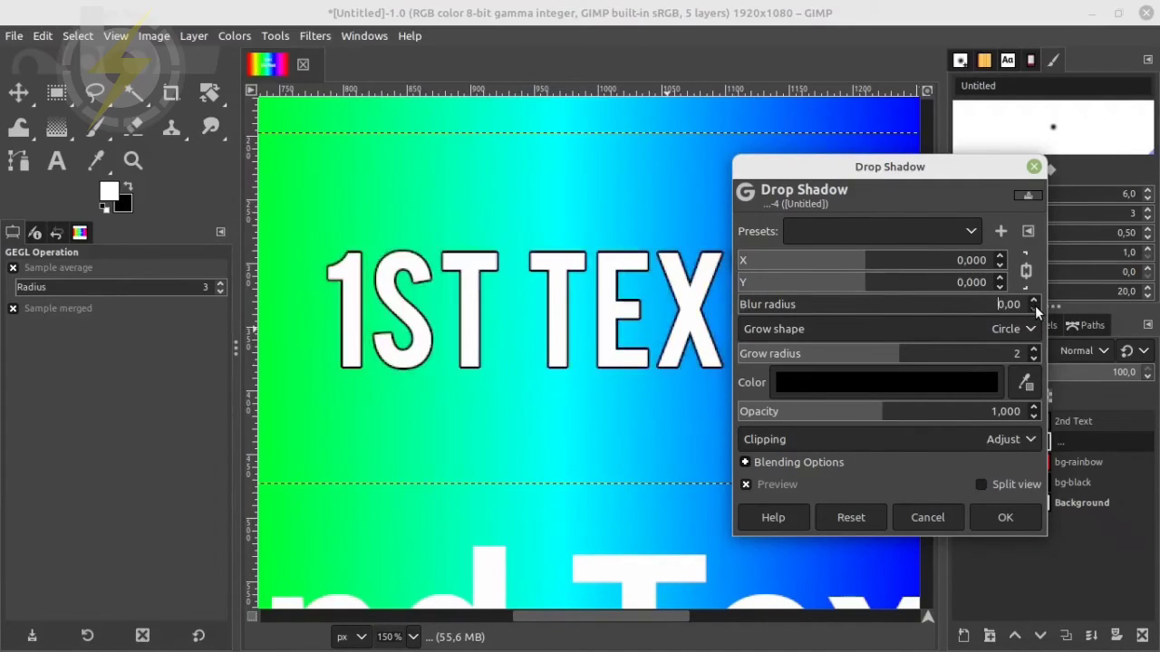
click(1035, 350)
click(1035, 350)
click(1034, 350)
click(1034, 349)
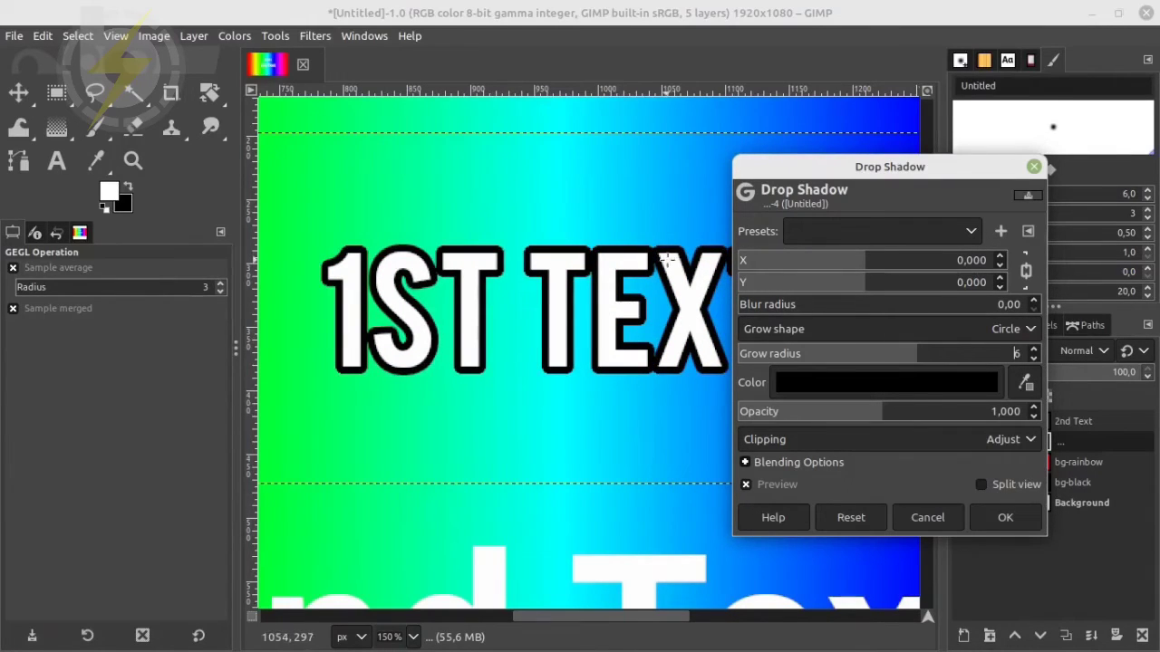
Save the current Drop Shadow settings as a preset named "Outline-Black"
click(1002, 232)
click(946, 372)
drag(947, 373, 751, 365)
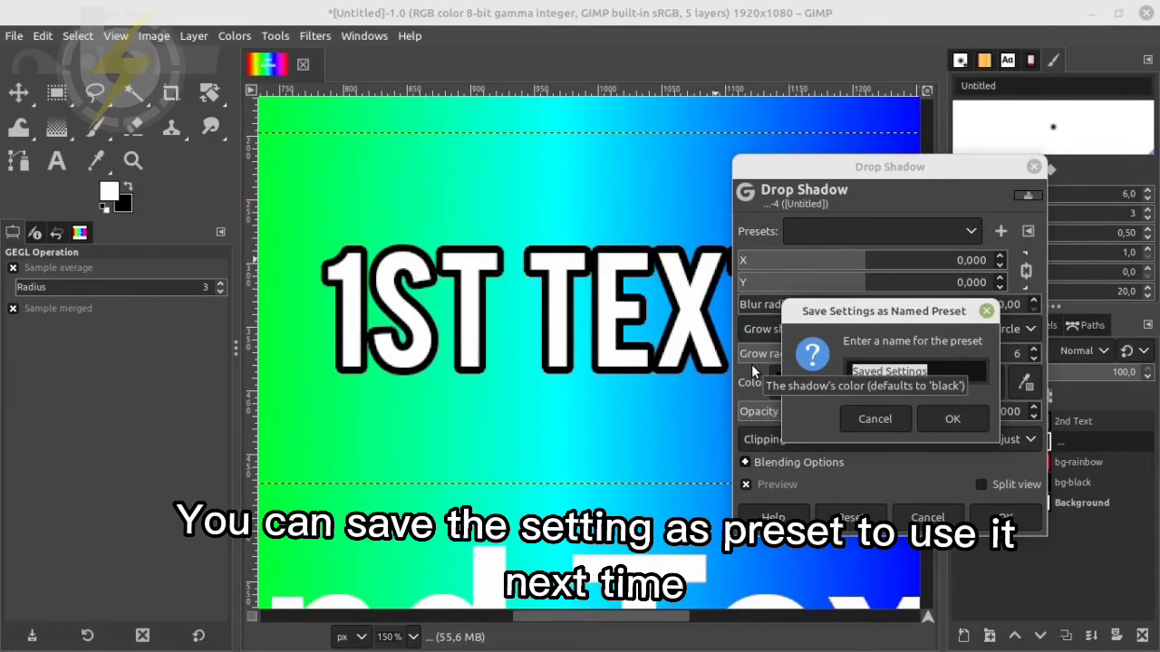
text(Out)
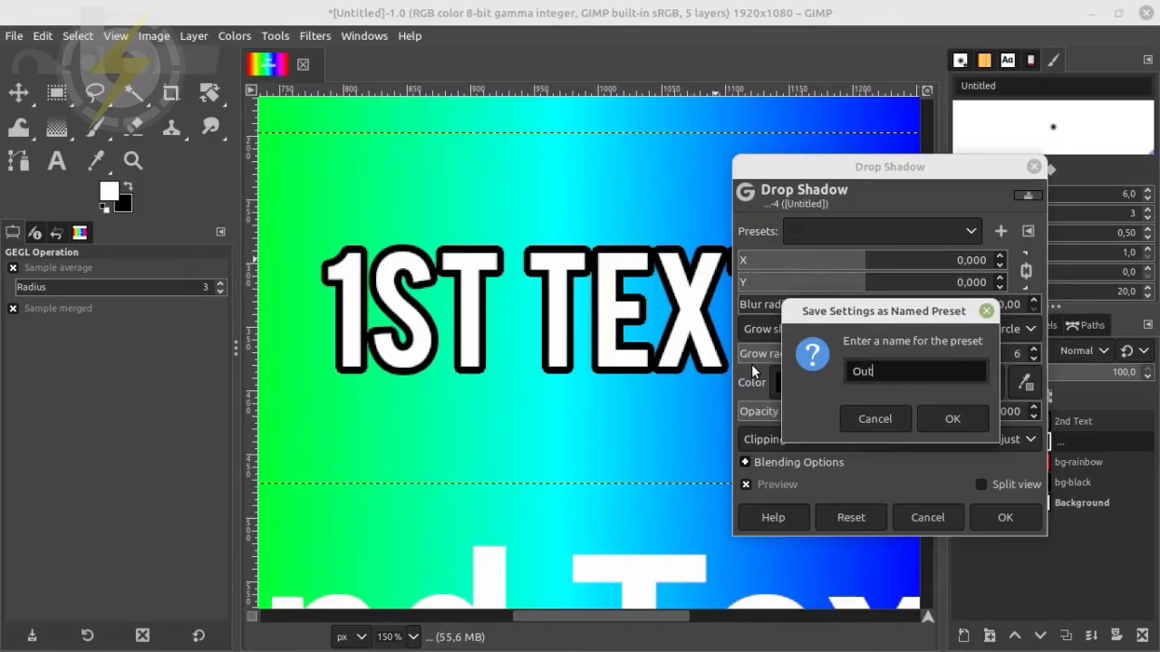
text(line-Black)
click(950, 418)
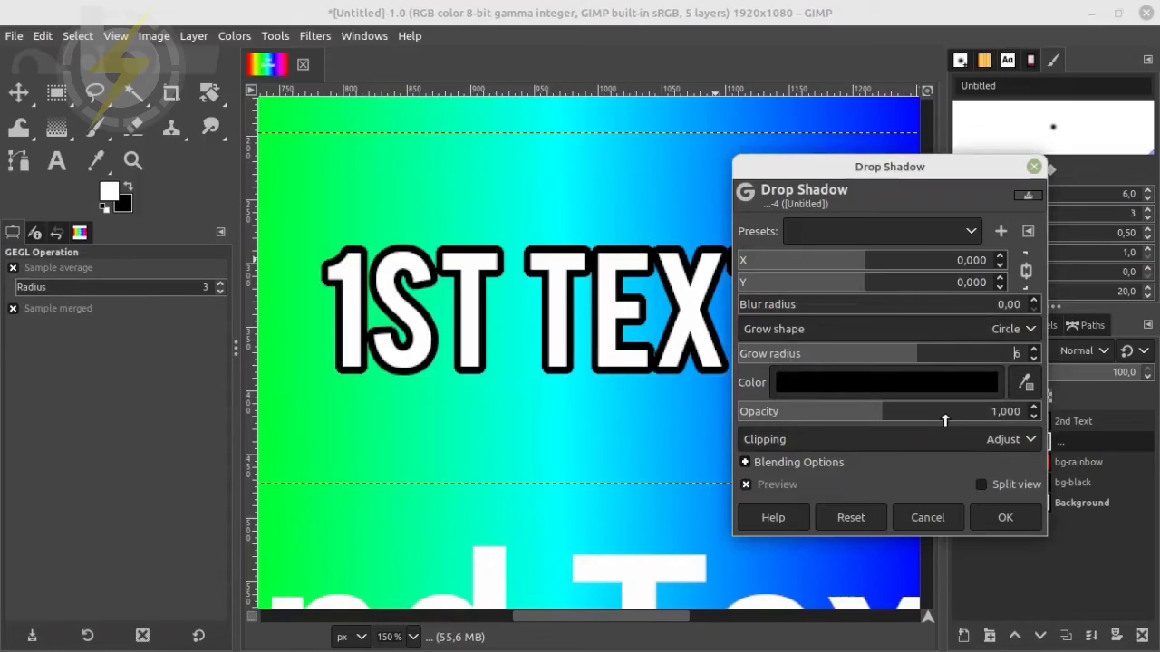
Check the list of saved presets and apply the Drop Shadow outline to the "1st text" layer
click(971, 231)
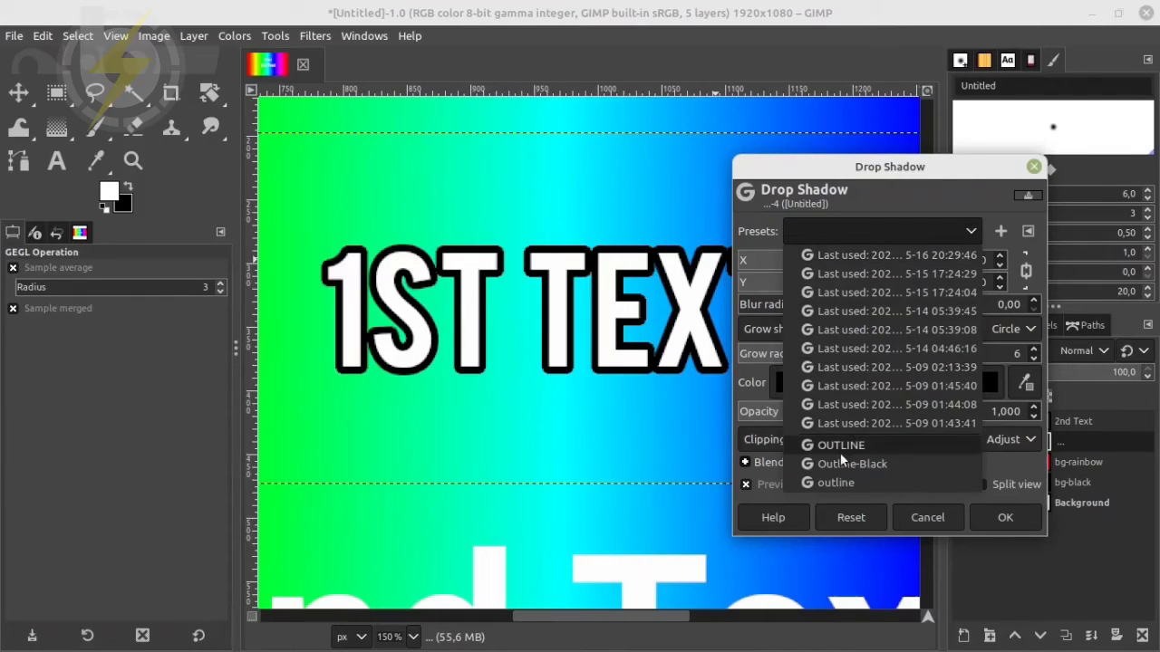
click(951, 196)
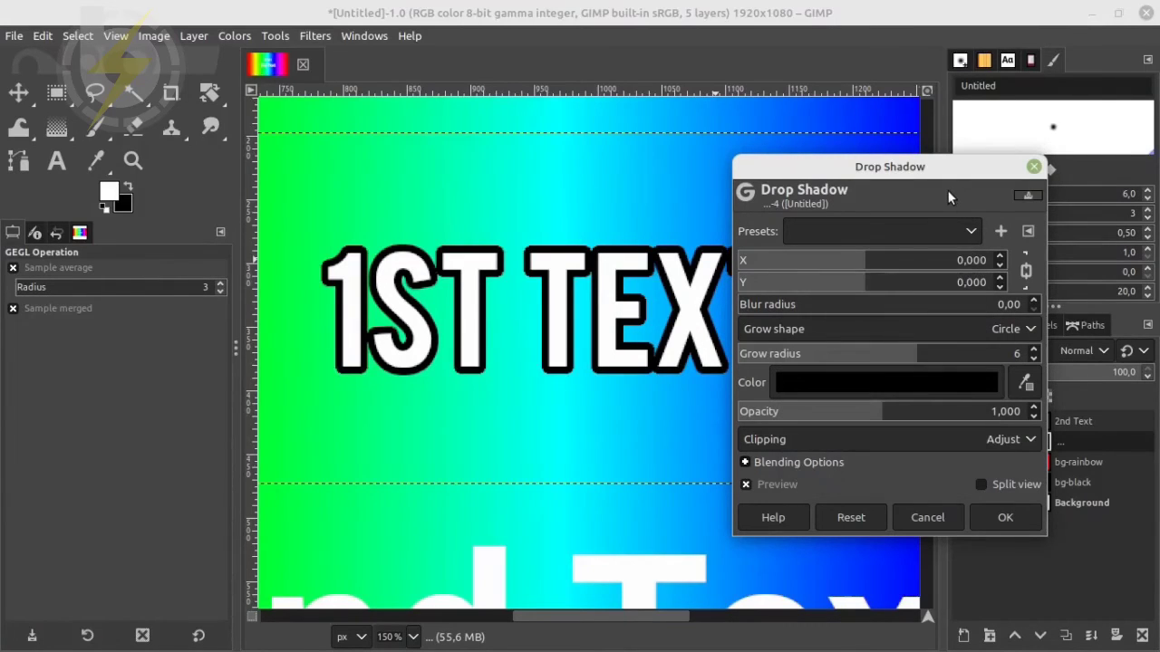
click(1004, 519)
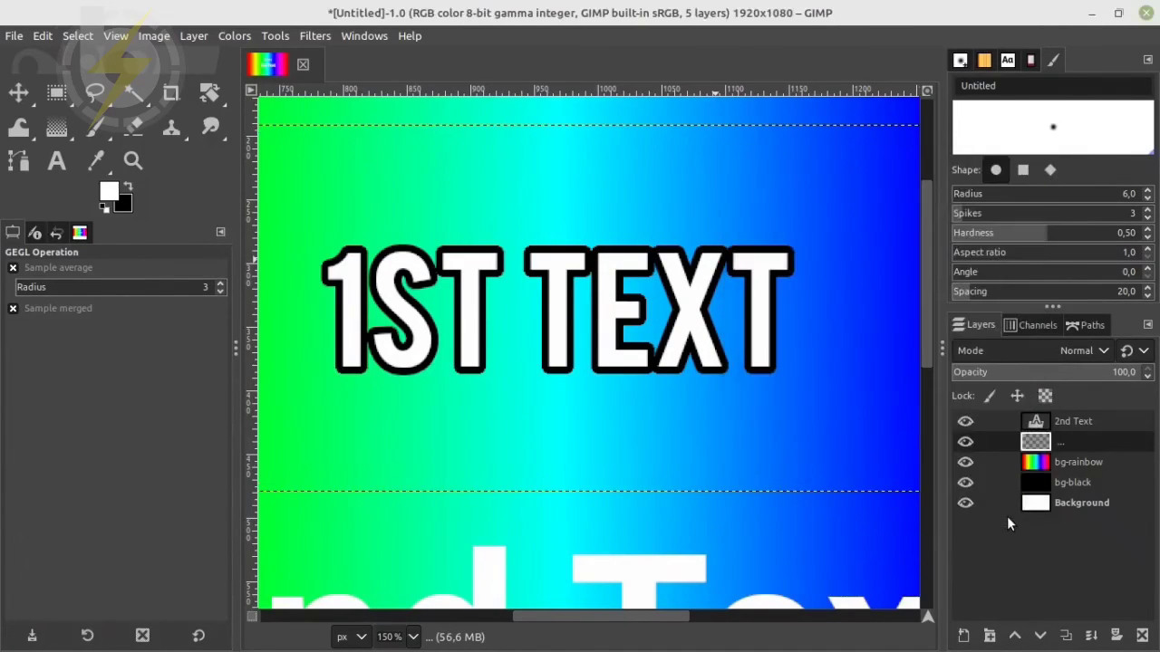
Make the "2nd Text" layer active and open the Drop Shadow filter for it
scroll(709, 452, down, 4)
scroll(708, 452, up, 4)
scroll(708, 453, down, 2)
scroll(708, 452, down, 2)
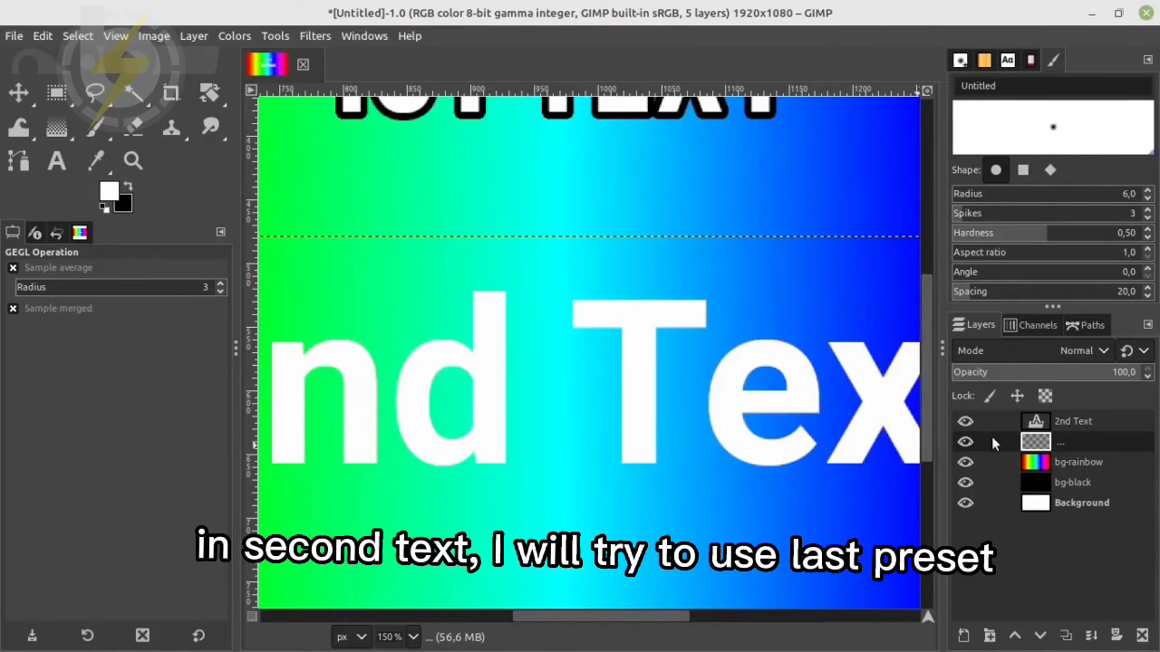
click(1071, 422)
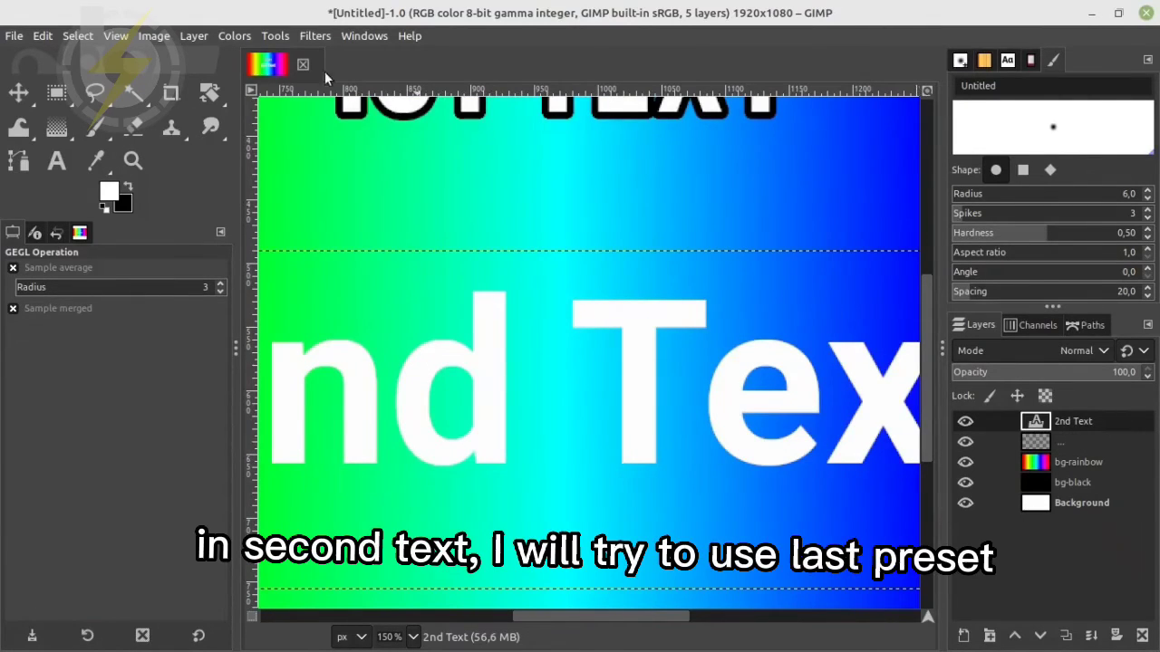
click(314, 36)
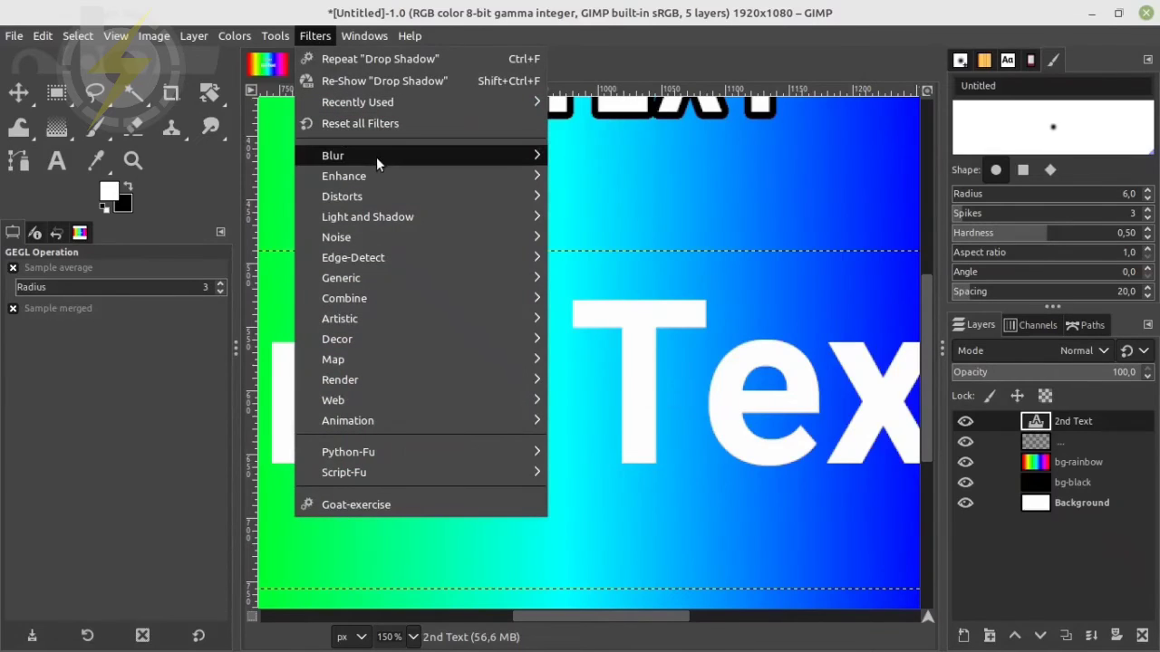
mouse_move(417, 217)
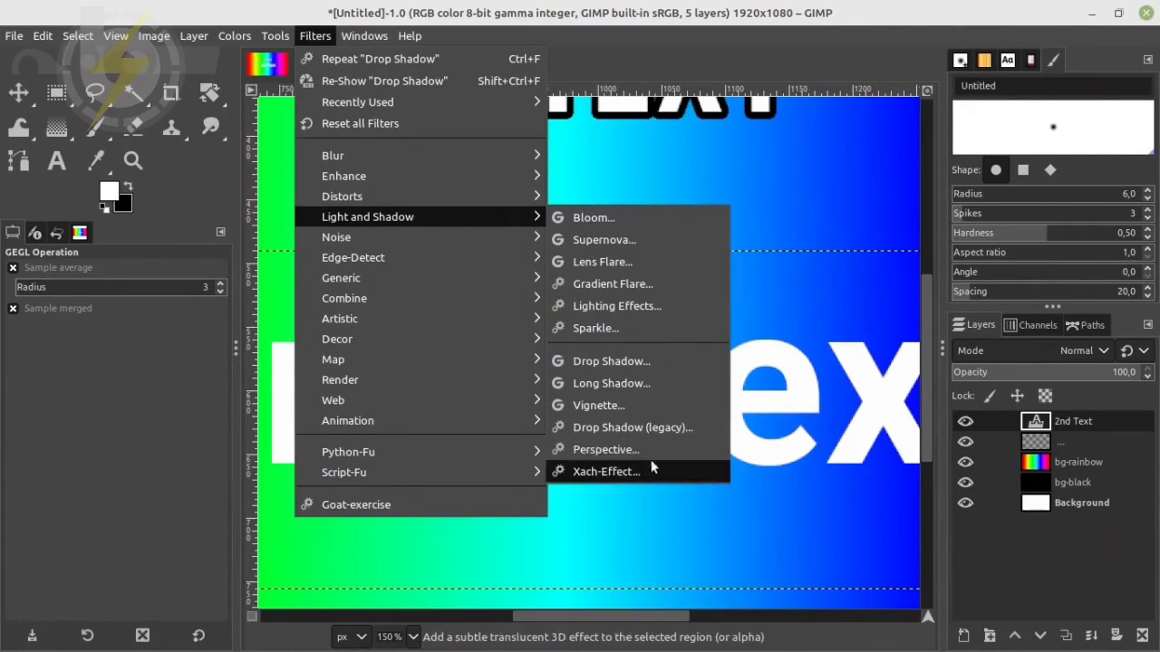
click(643, 361)
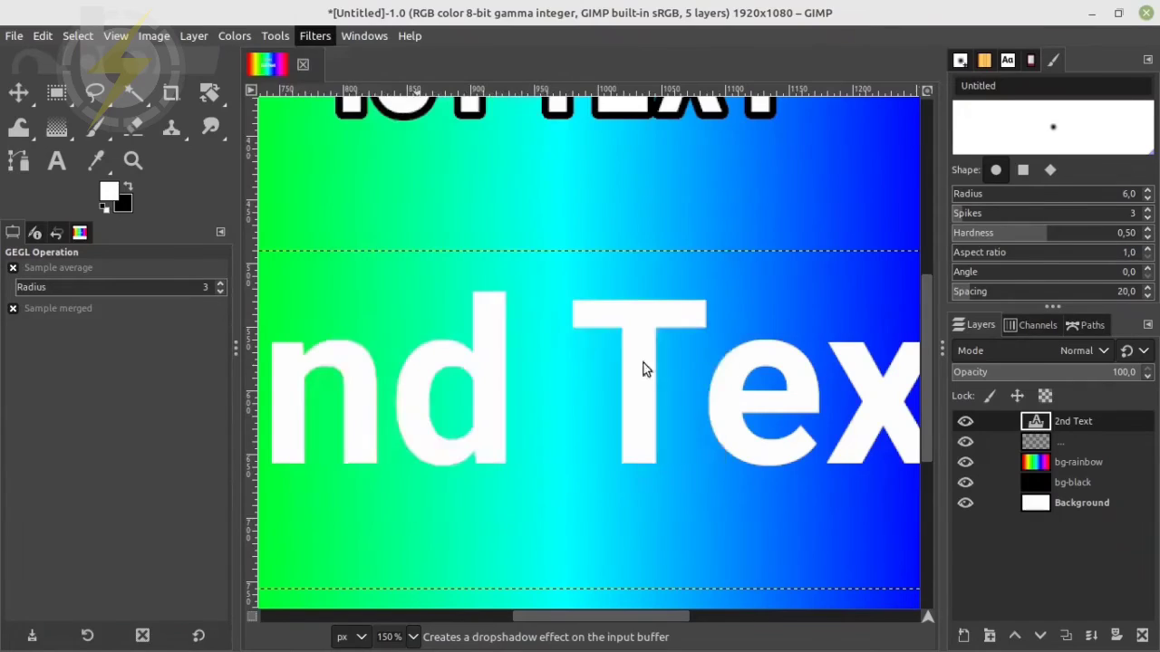
Load the "Outline-Black" preset for the "2nd Text" layer's Drop Shadow and change the shadow color to yellow fae202
click(969, 234)
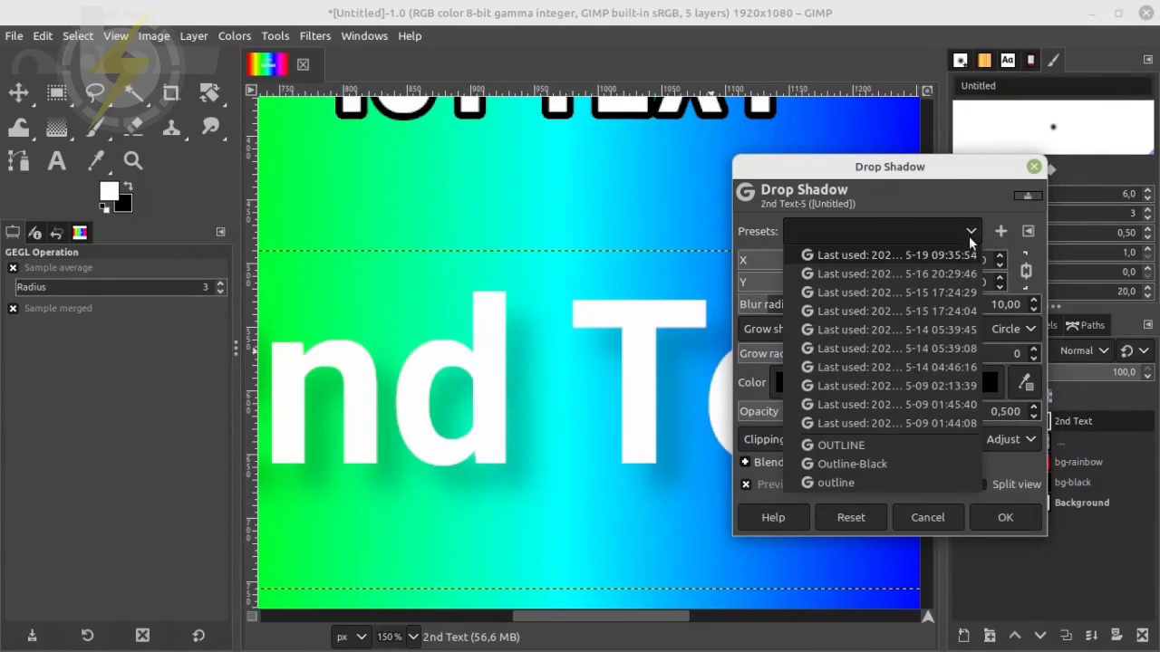
click(884, 461)
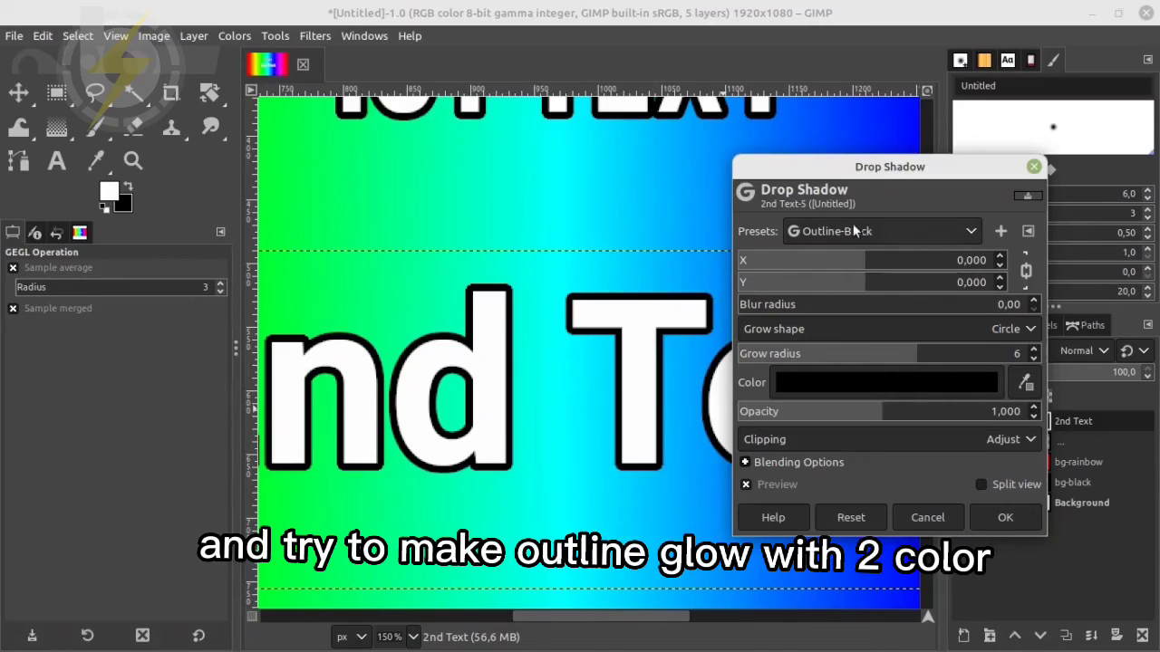
drag(899, 168, 978, 190)
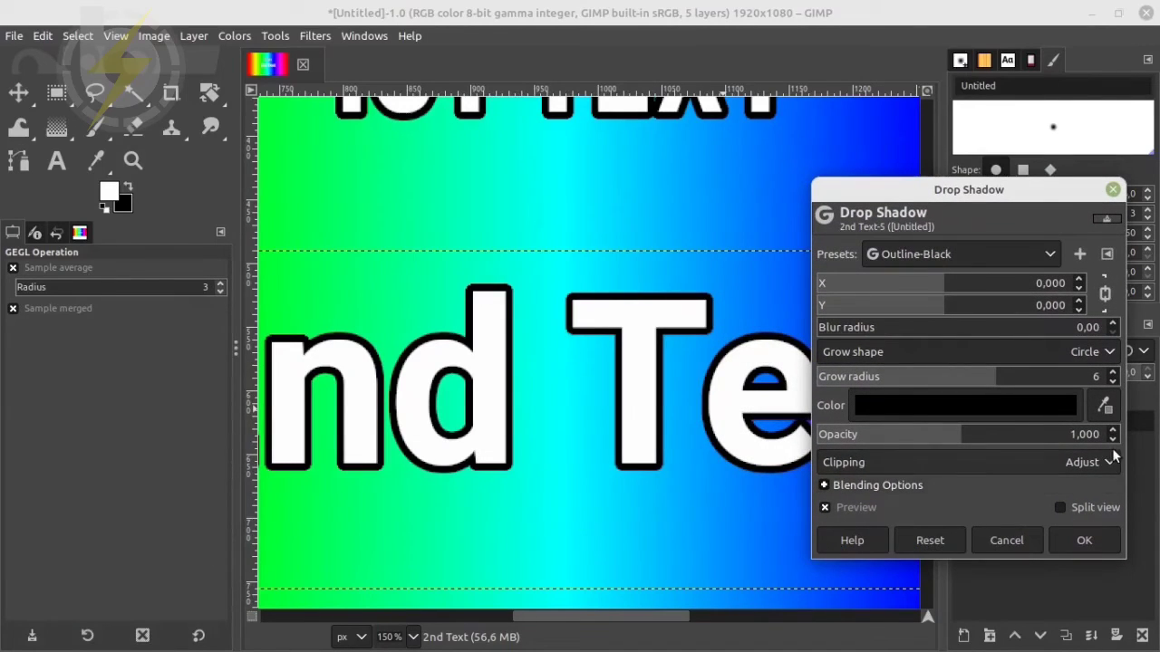
click(988, 407)
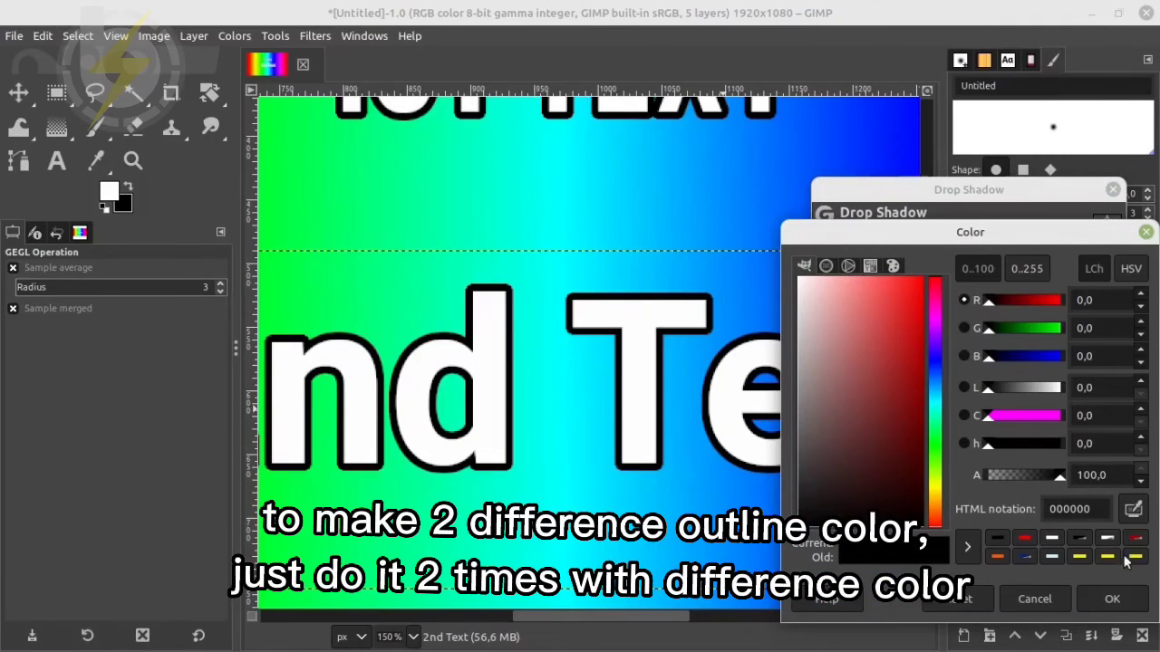
click(1136, 558)
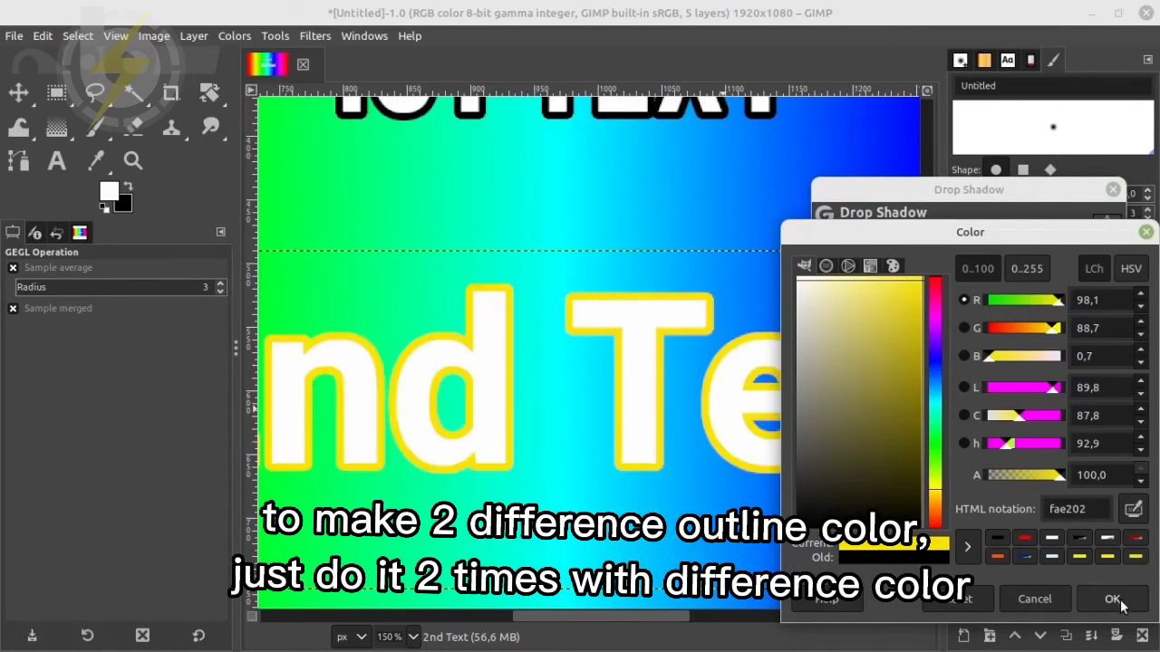
click(1114, 599)
Soften the yellow outline into a glow by setting the blur radius to 4 and the grow radius to 4
click(1113, 380)
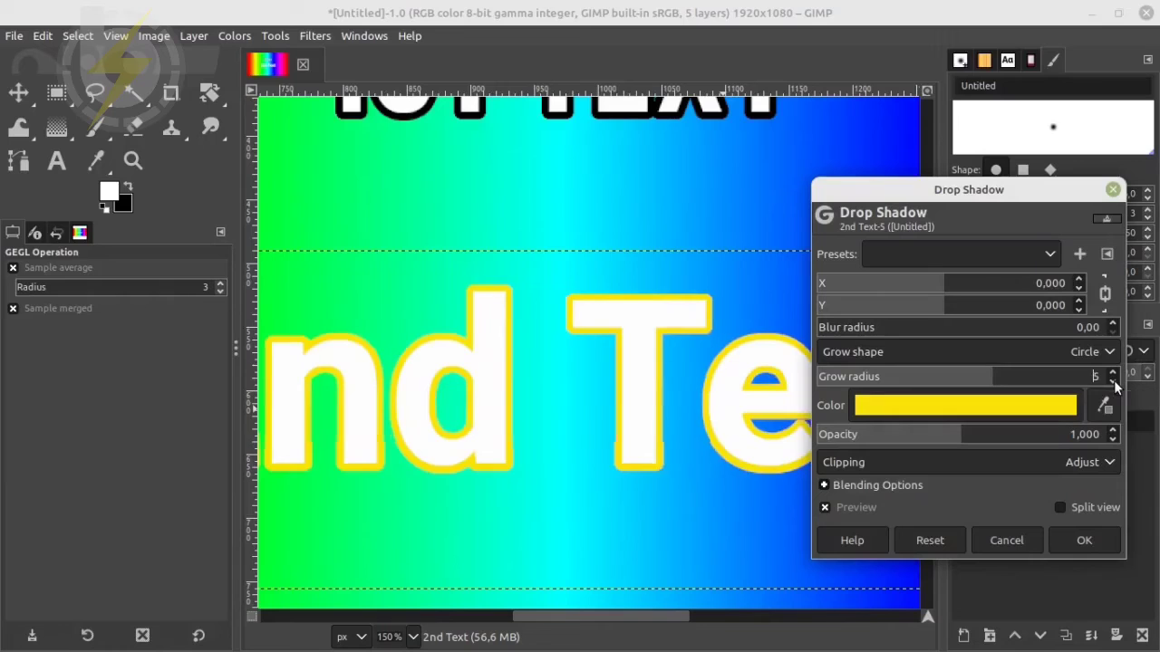
click(1113, 323)
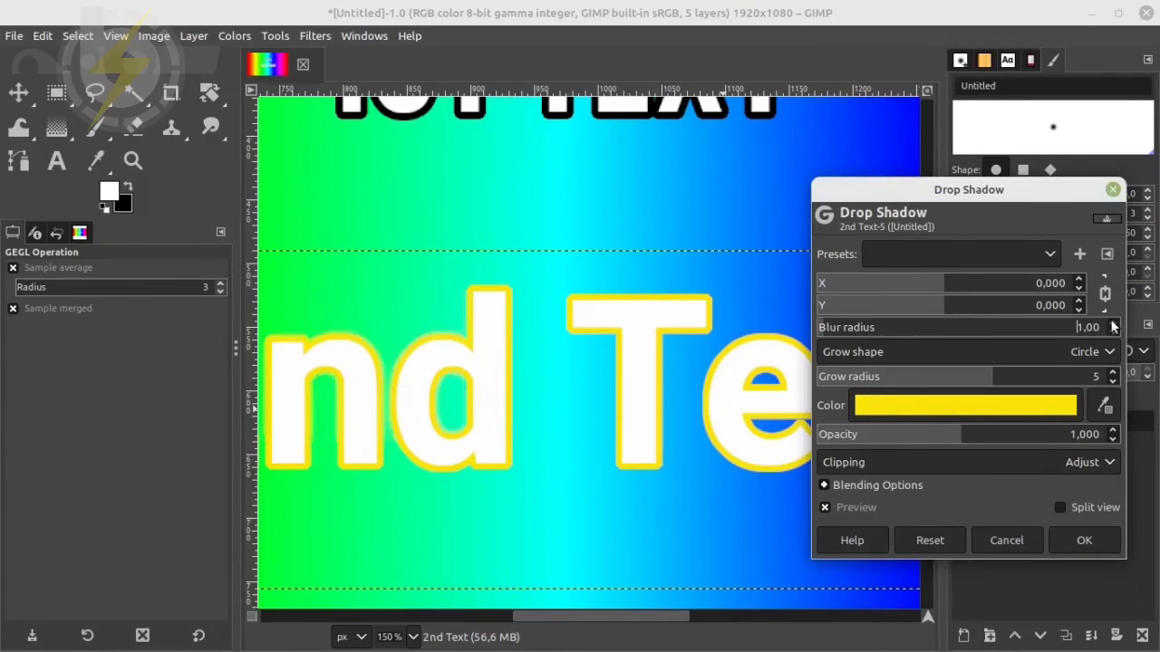
click(1113, 323)
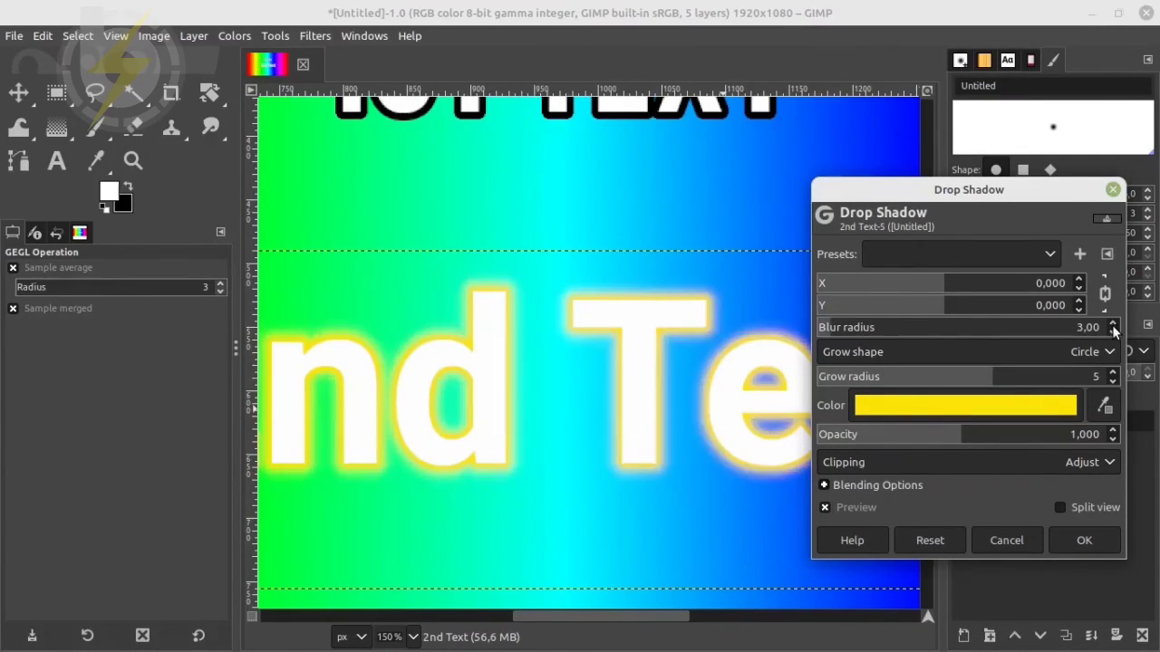
click(1113, 323)
click(1114, 323)
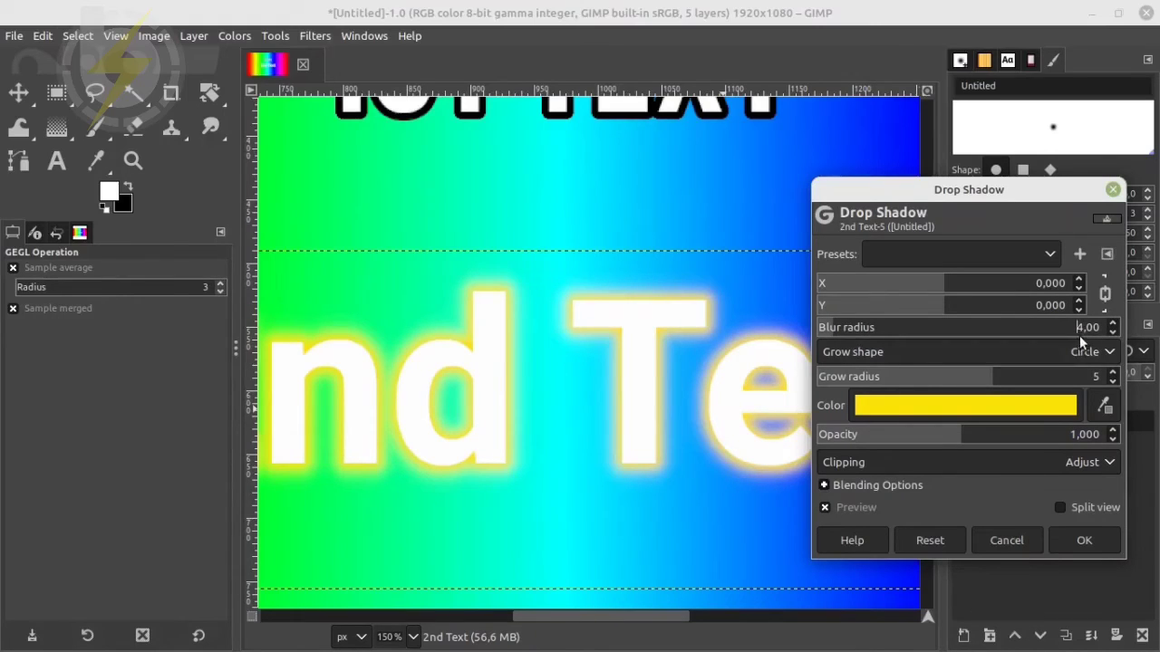
click(1115, 381)
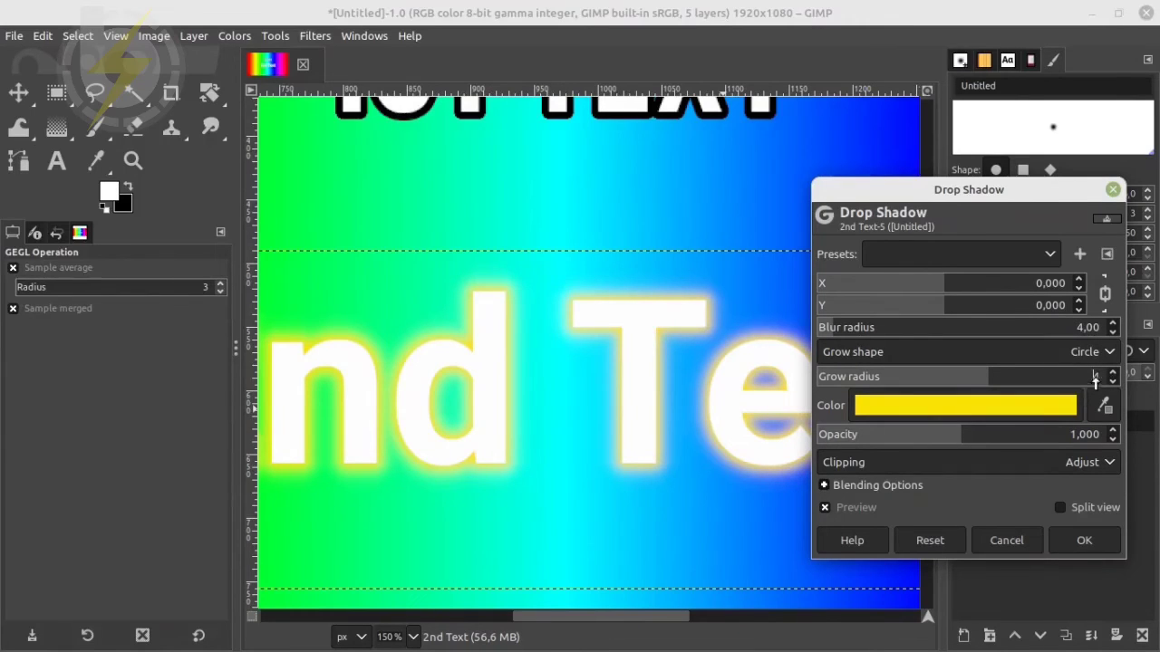
Save the yellow glow settings as a preset named "fire-yellow" and apply the Drop Shadow to the "2nd Text" layer
click(1078, 257)
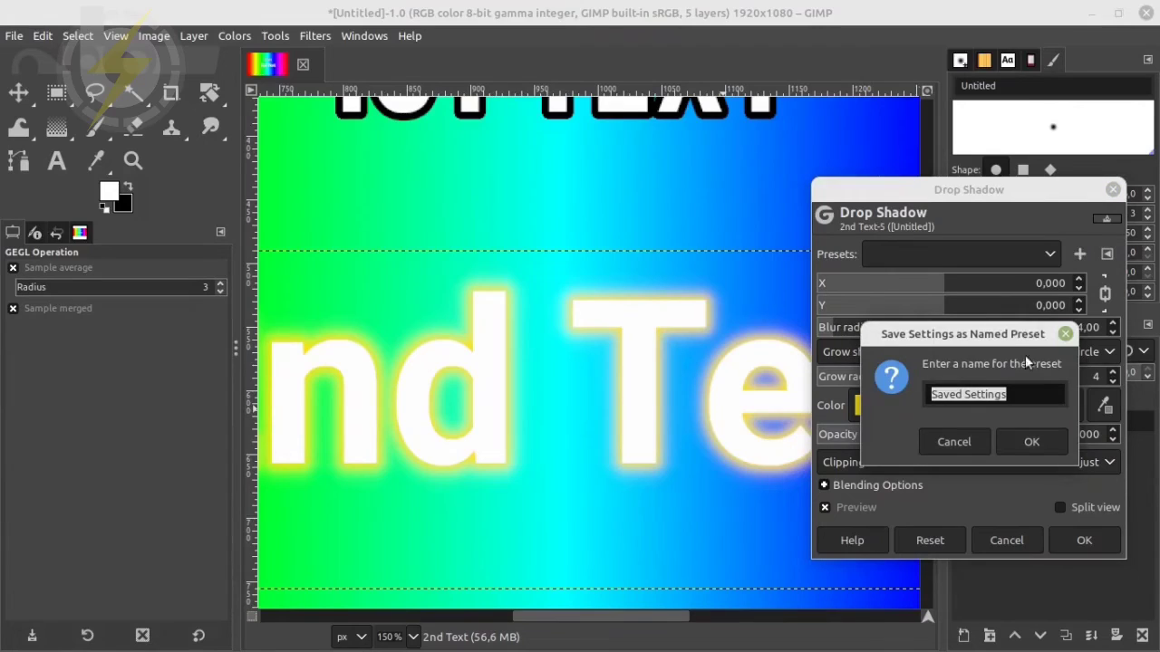
text(fire)
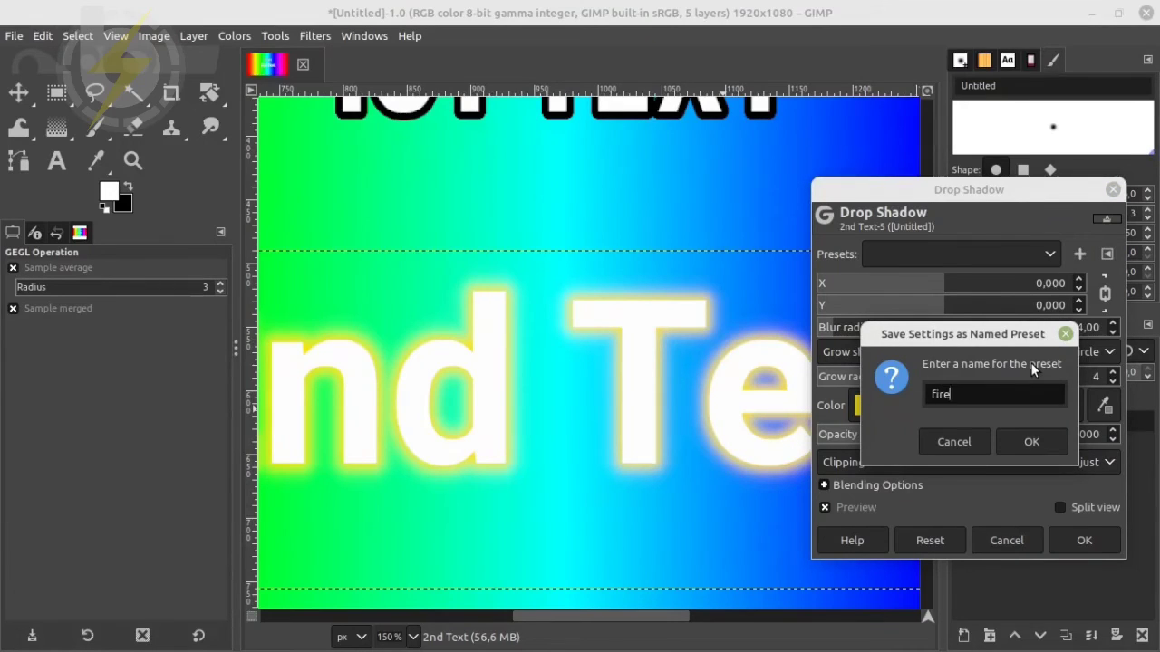
text(-yellow)
click(1031, 441)
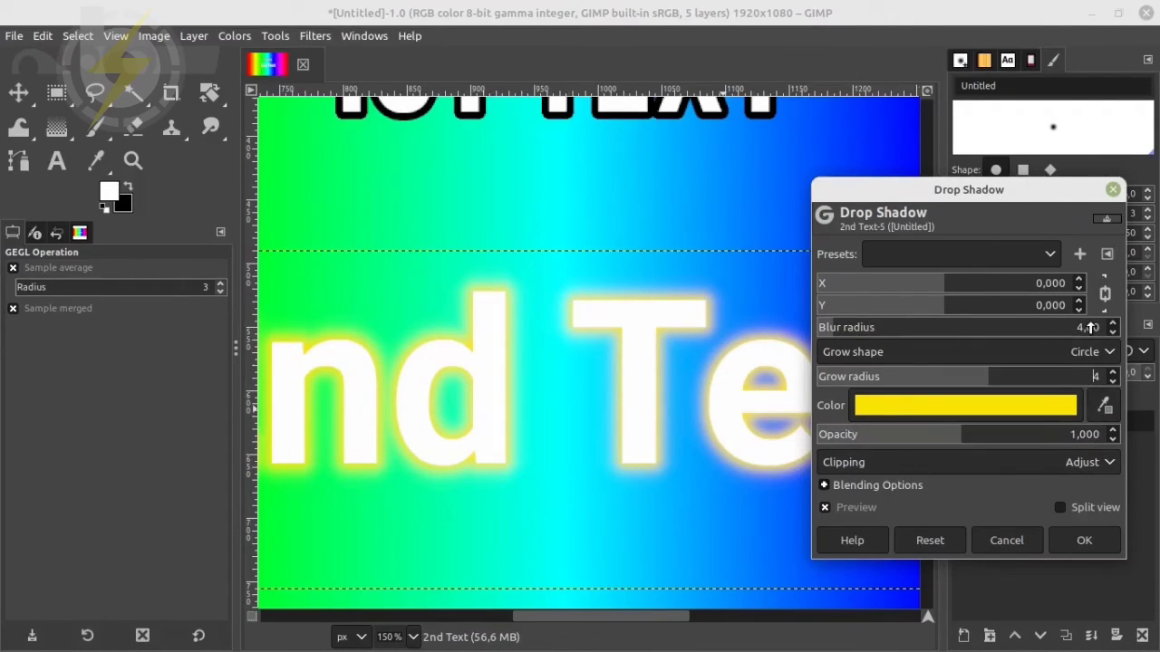
click(1079, 540)
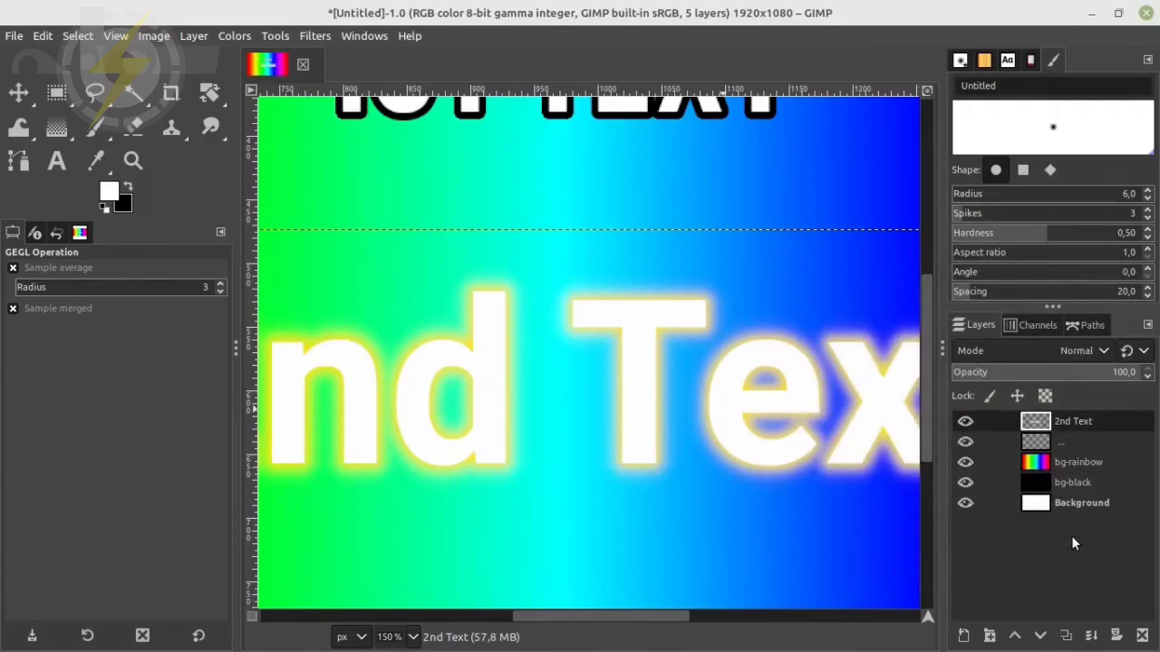
Start a second Drop Shadow on the "2nd Text" layer and load the "fire-yellow" preset
click(319, 37)
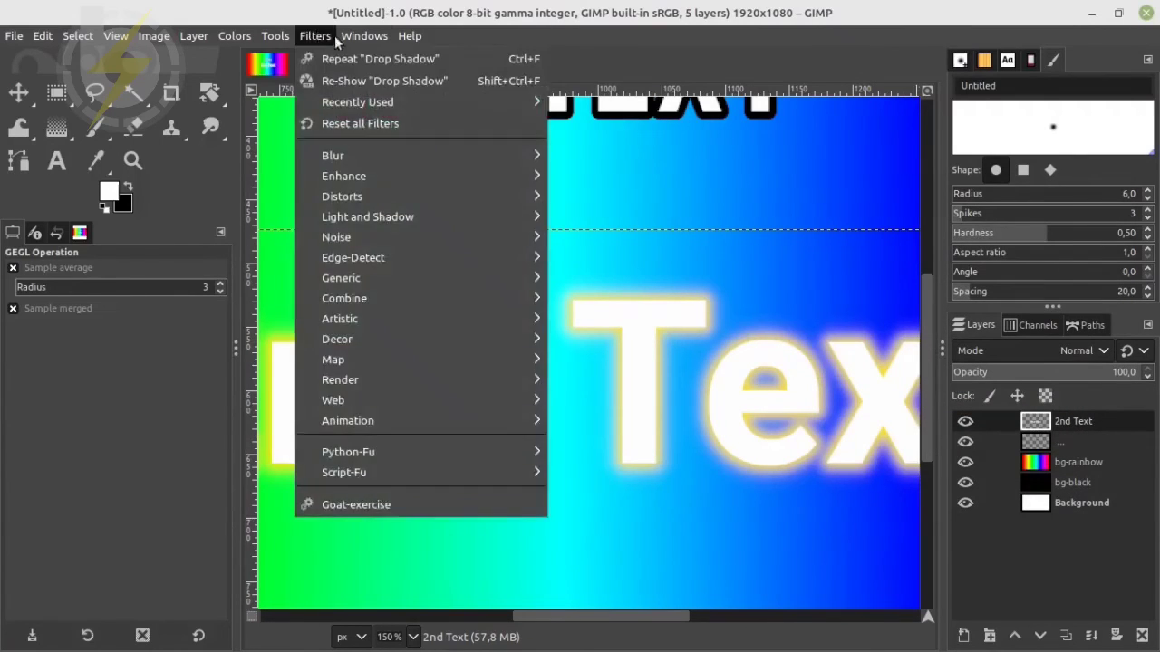
mouse_move(420, 160)
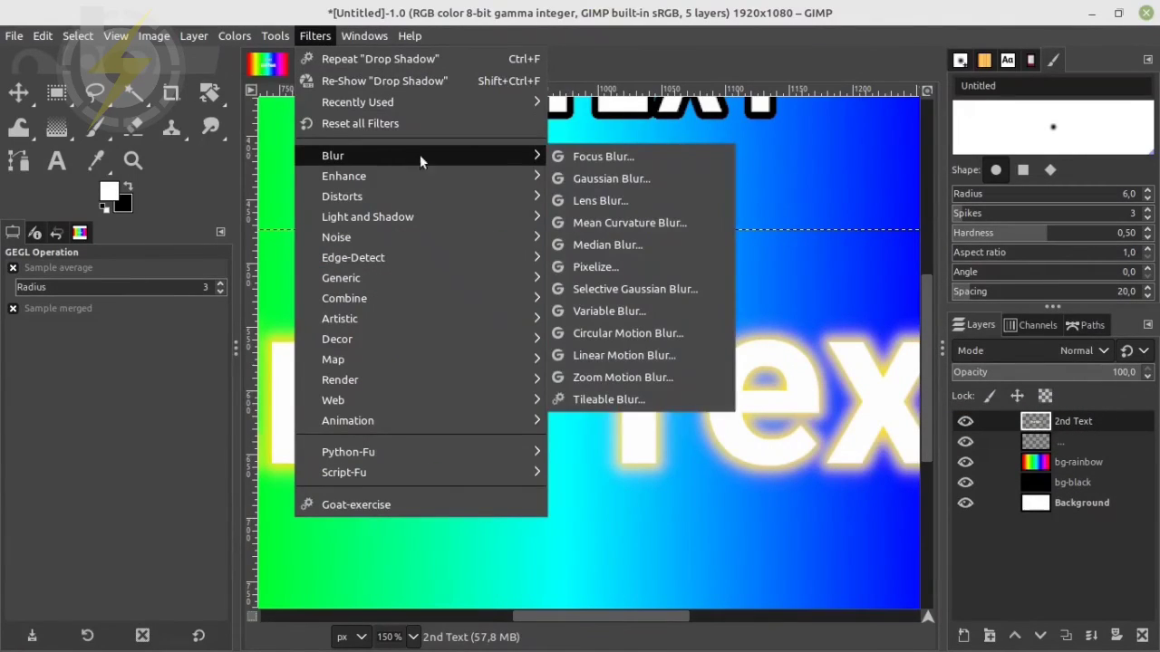
mouse_move(498, 216)
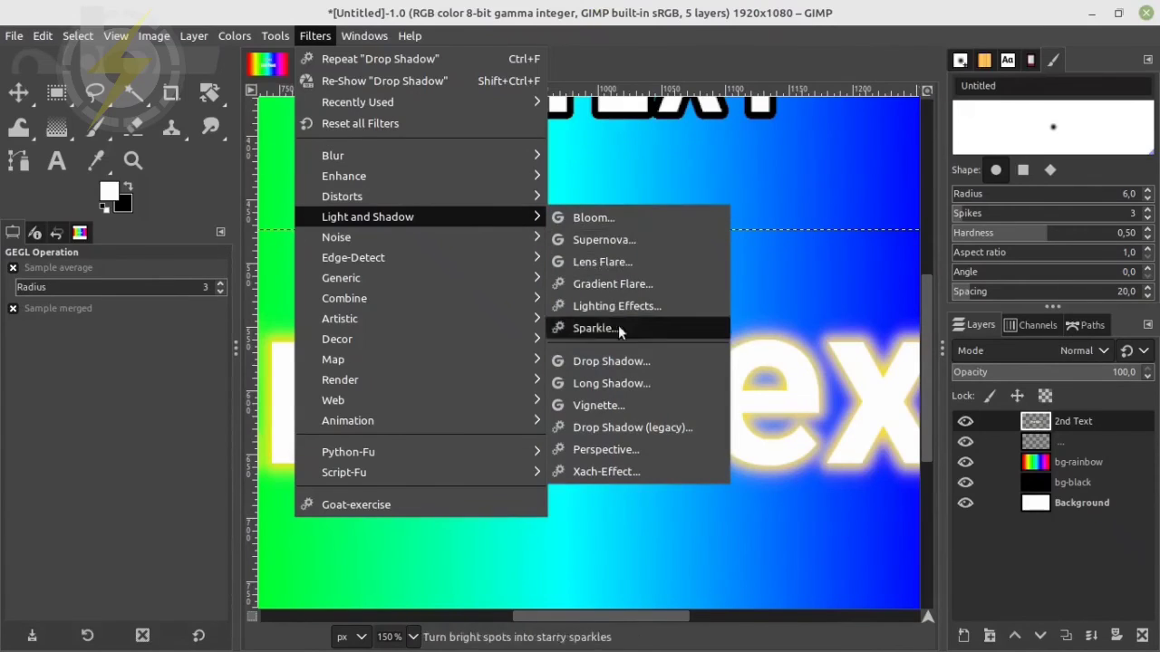
click(628, 359)
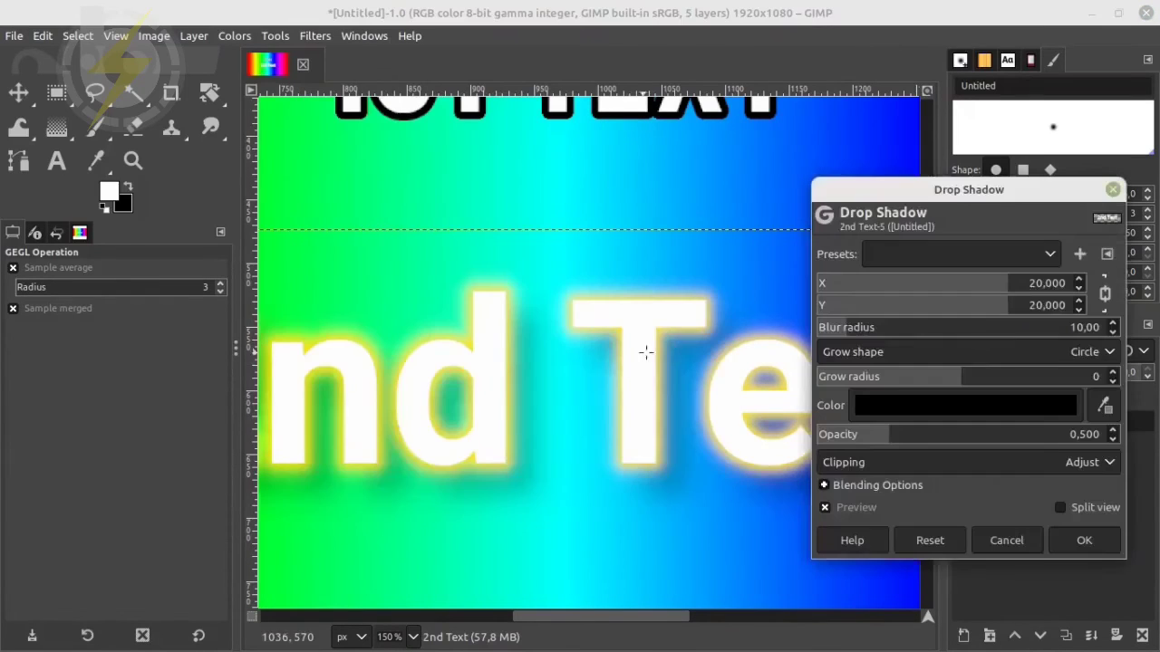
click(1043, 263)
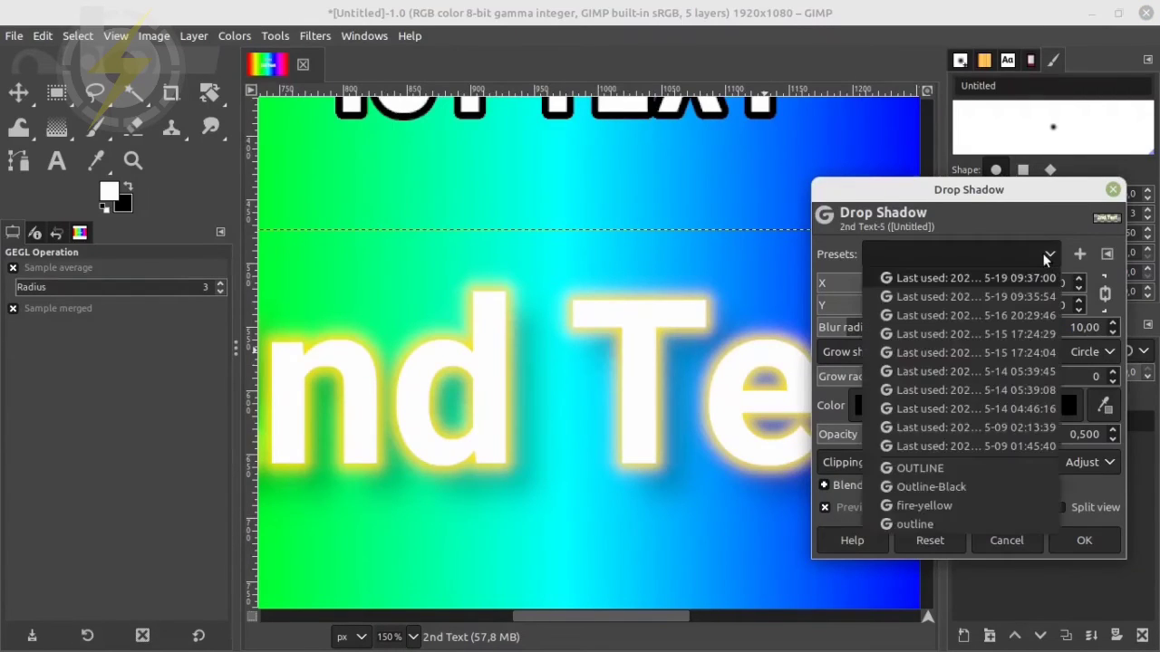
click(950, 506)
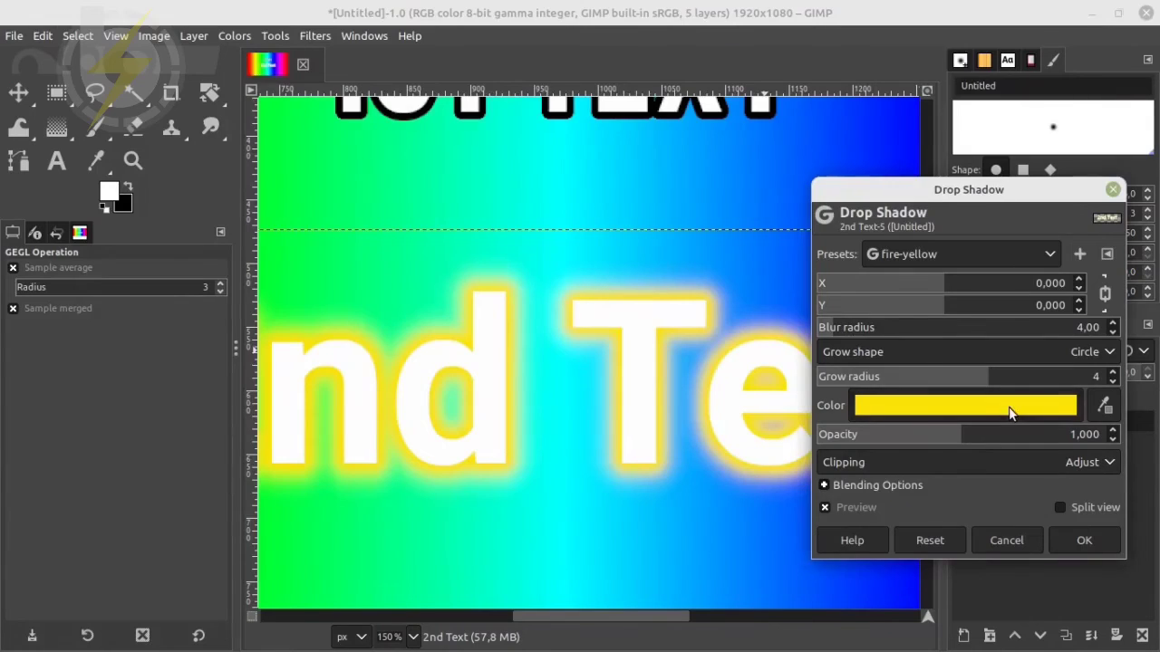
Change the second Drop Shadow's color to red f80202
click(1009, 407)
click(1024, 538)
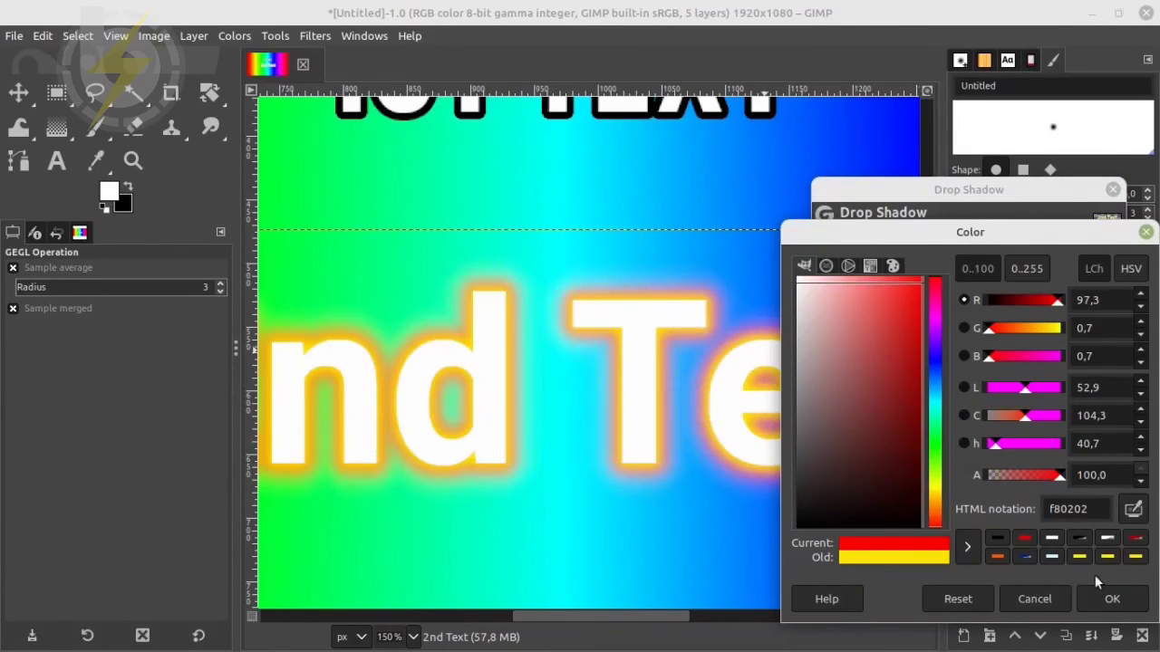
click(1113, 599)
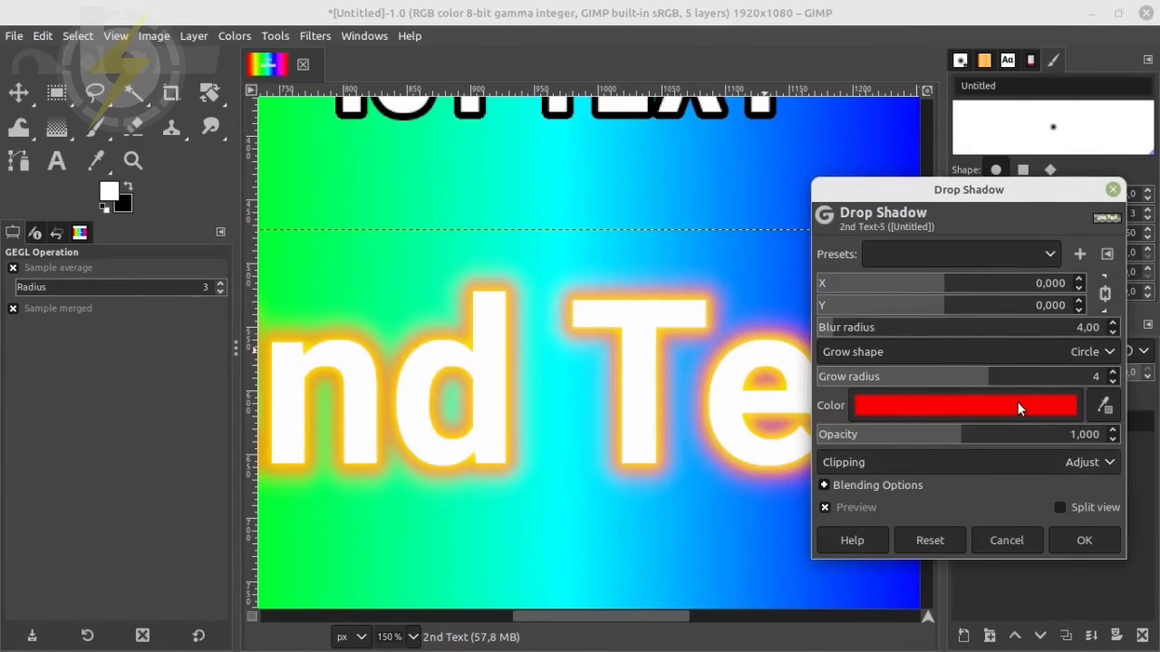
Save the red glow settings as a preset named "fire-red" and apply the second Drop Shadow to the "2nd Text" layer
click(1079, 254)
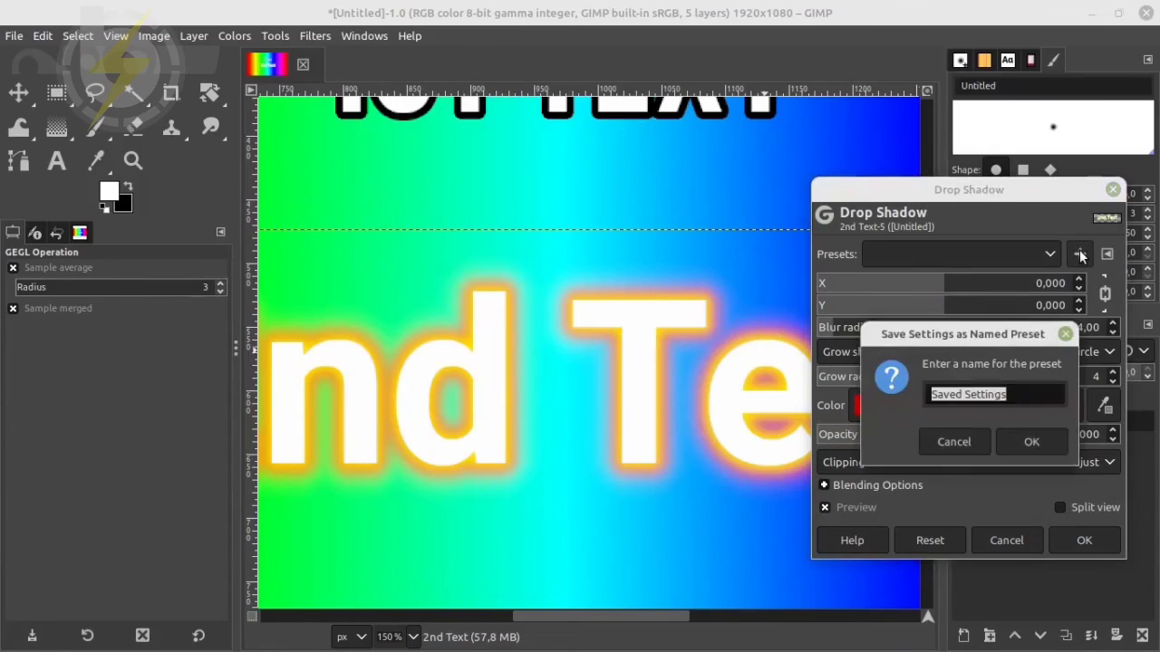
click(966, 250)
click(962, 252)
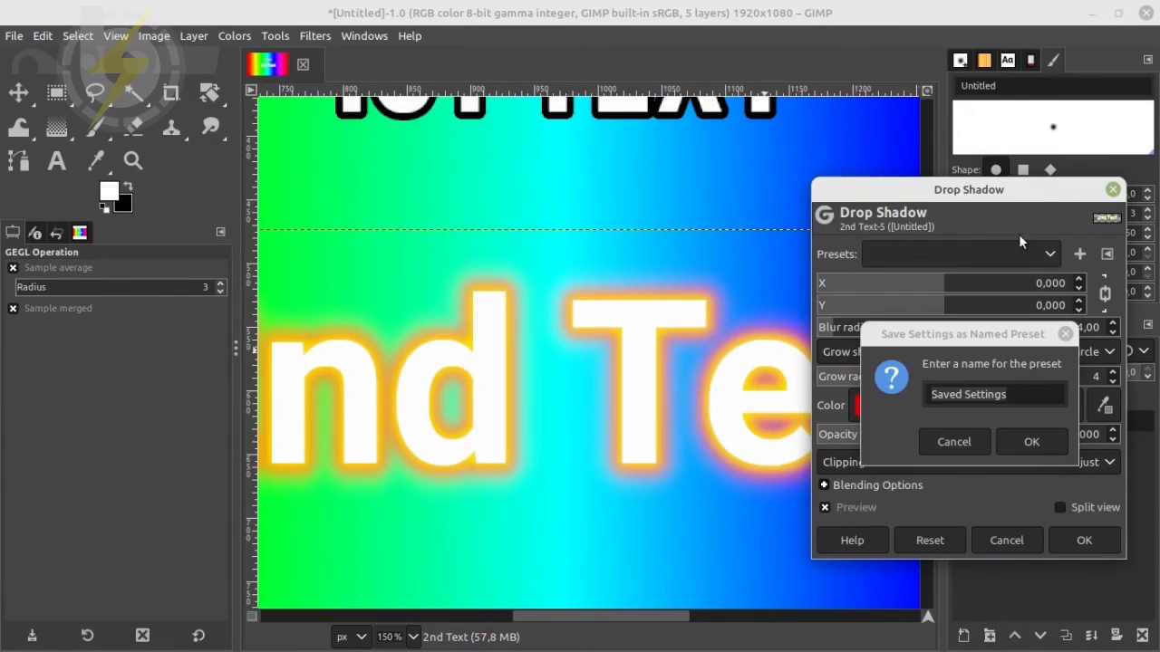
click(1029, 397)
drag(1028, 398, 865, 392)
text(fire-red)
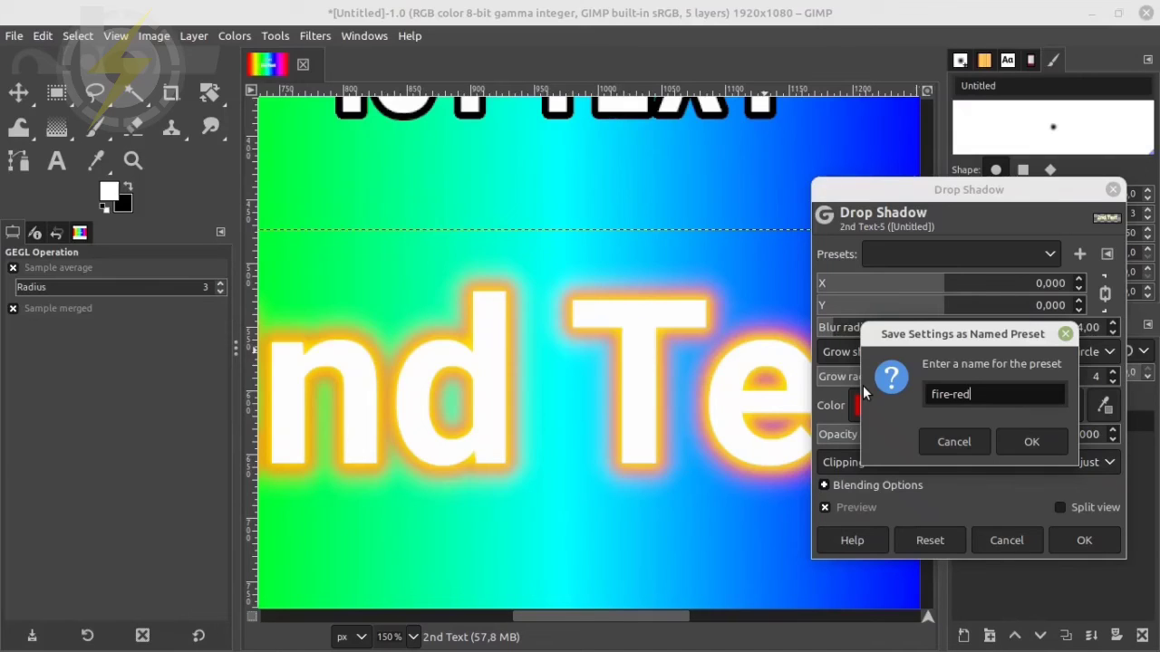
click(1025, 442)
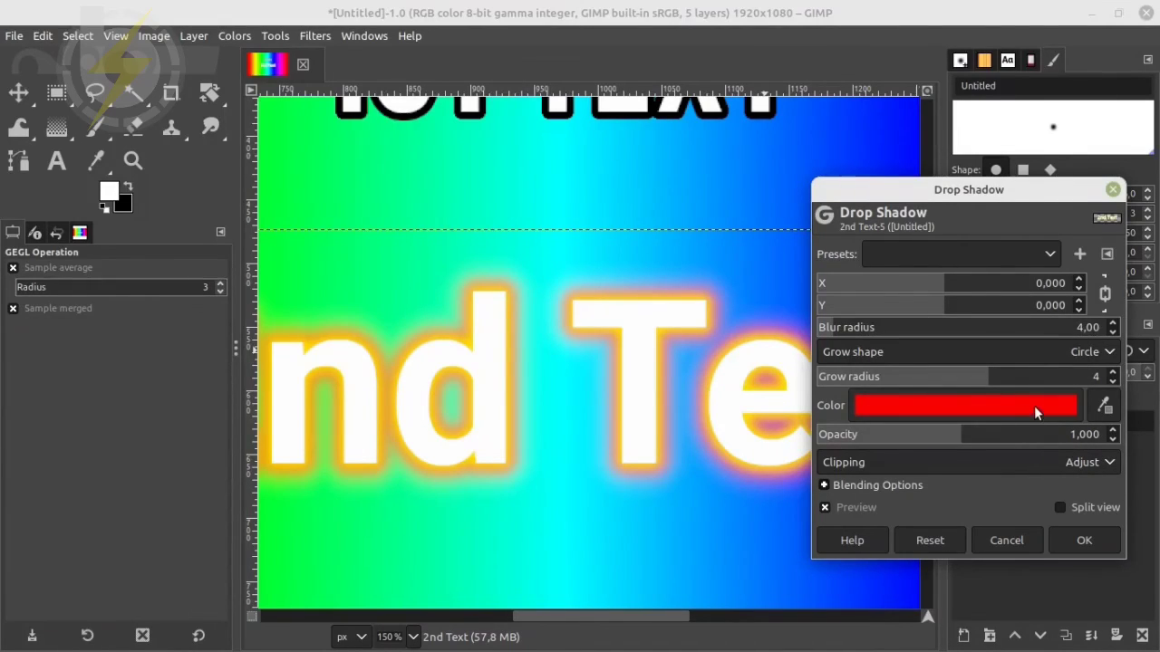
click(1084, 540)
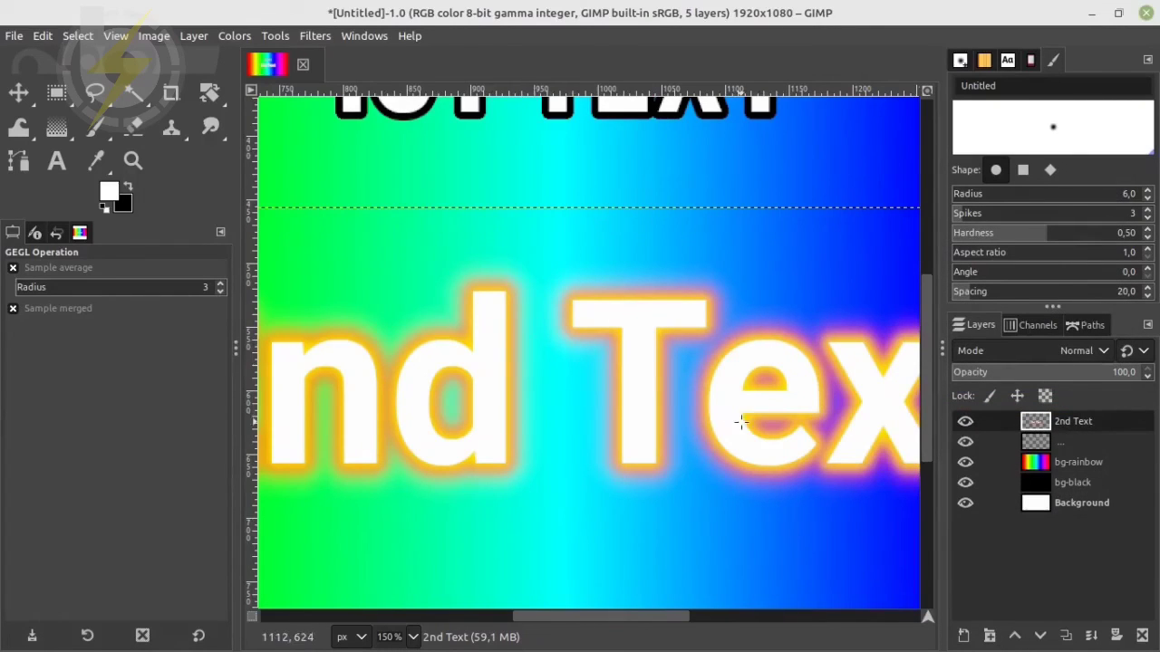
Compare both outlined texts against the black, white and rainbow backgrounds by toggling the visibility of the "bg-rainbow" and "bg-black" layers
scroll(750, 404, down, 2)
scroll(750, 404, down, 2)
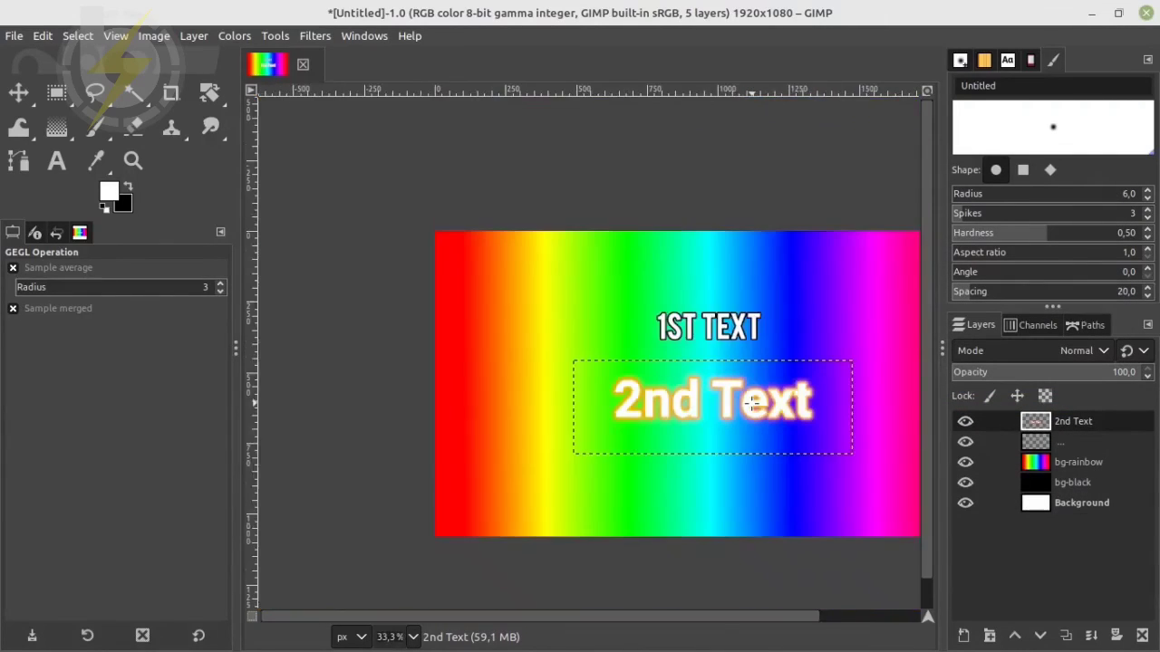
click(965, 464)
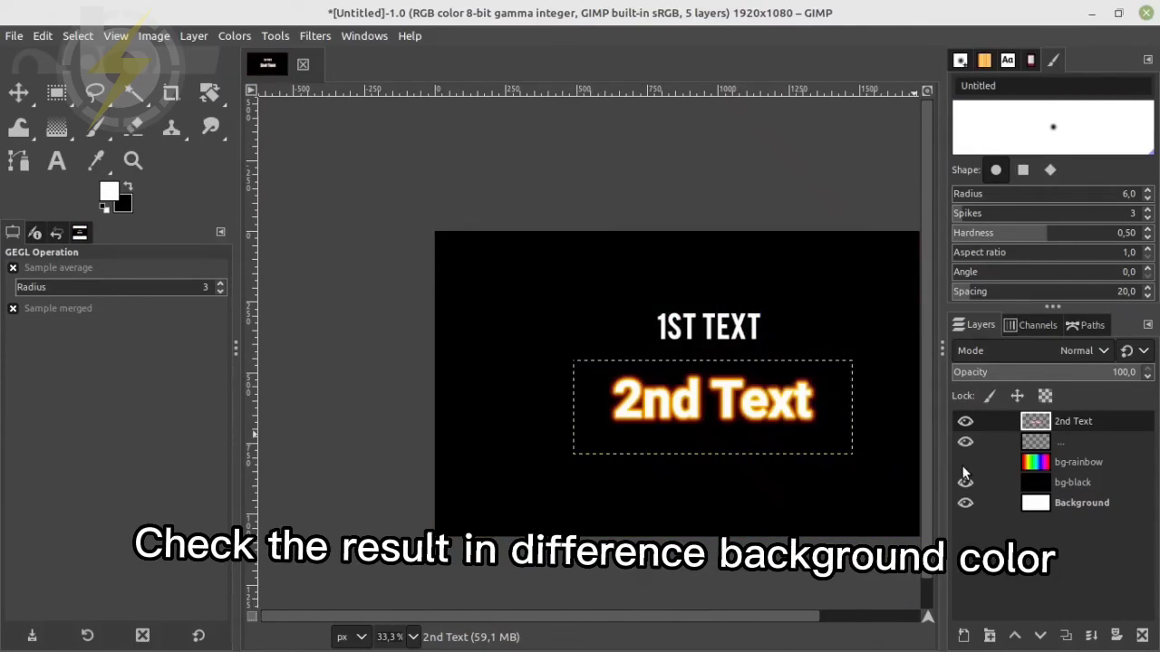
click(965, 464)
click(965, 463)
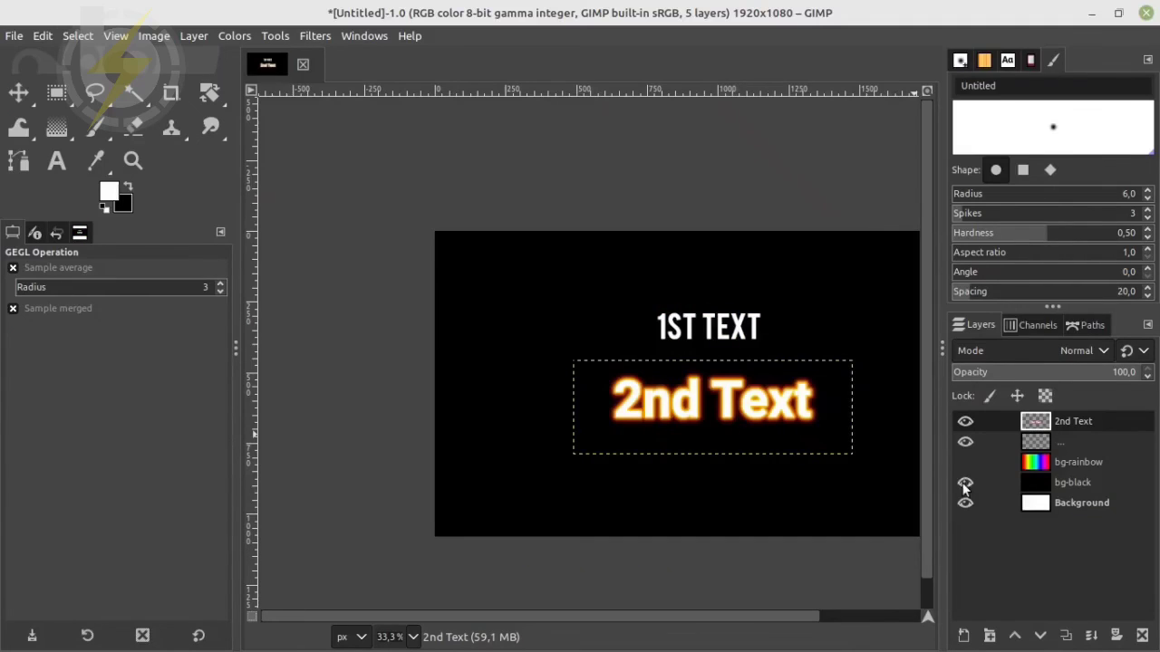
click(965, 484)
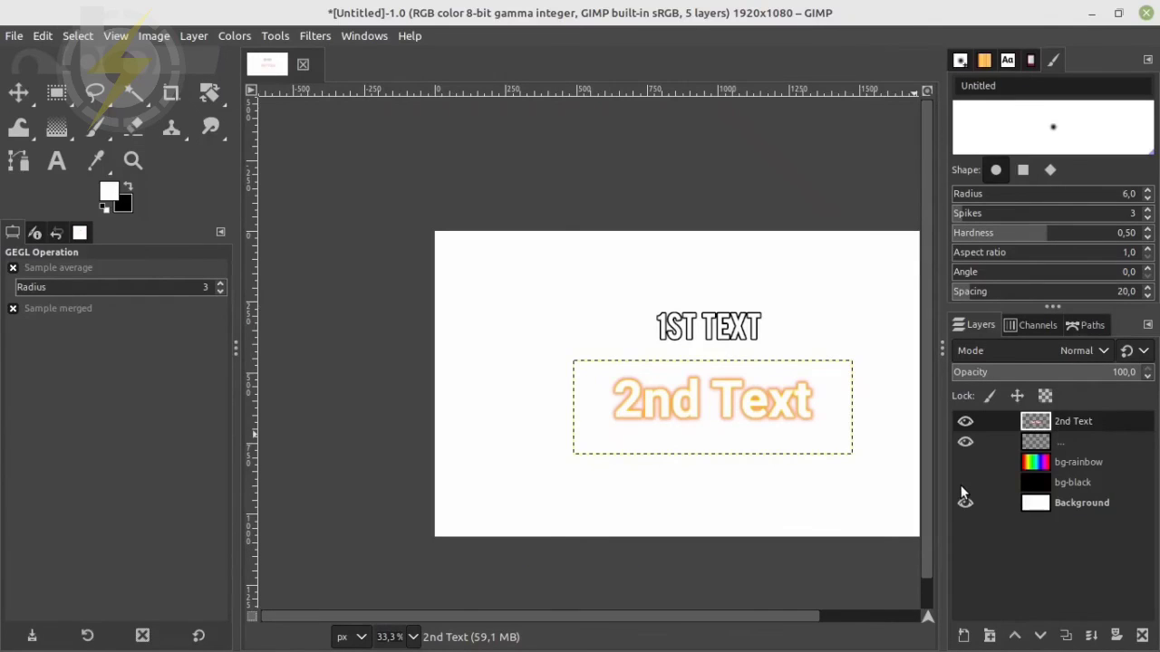
click(965, 483)
click(965, 462)
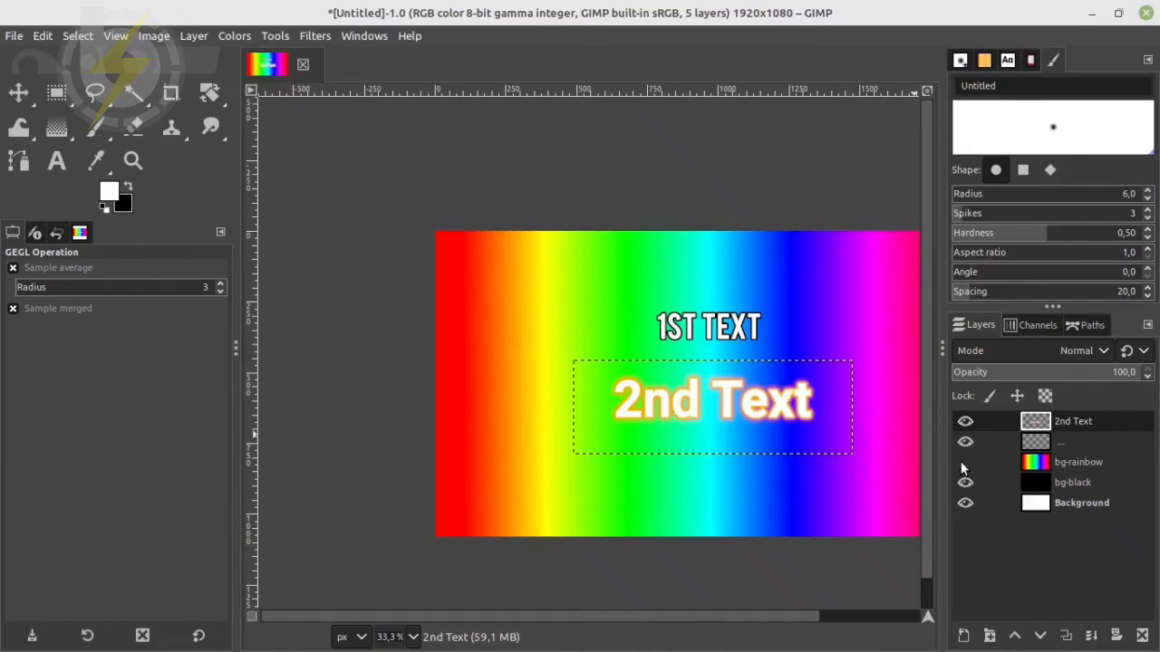
click(962, 463)
click(964, 483)
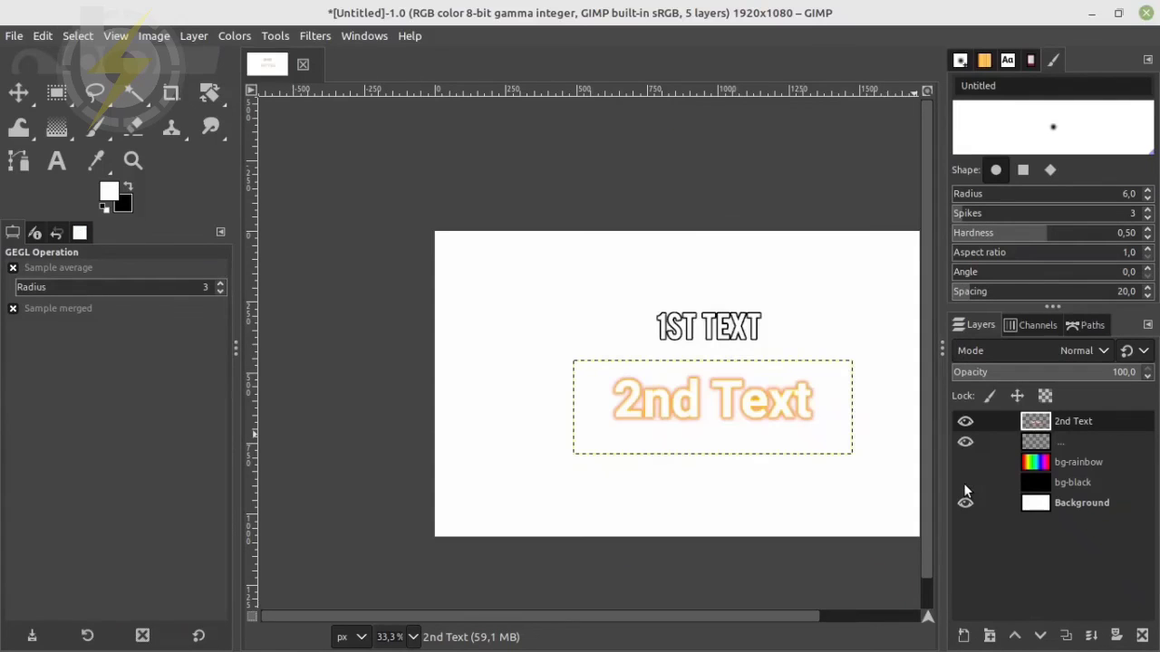
click(965, 482)
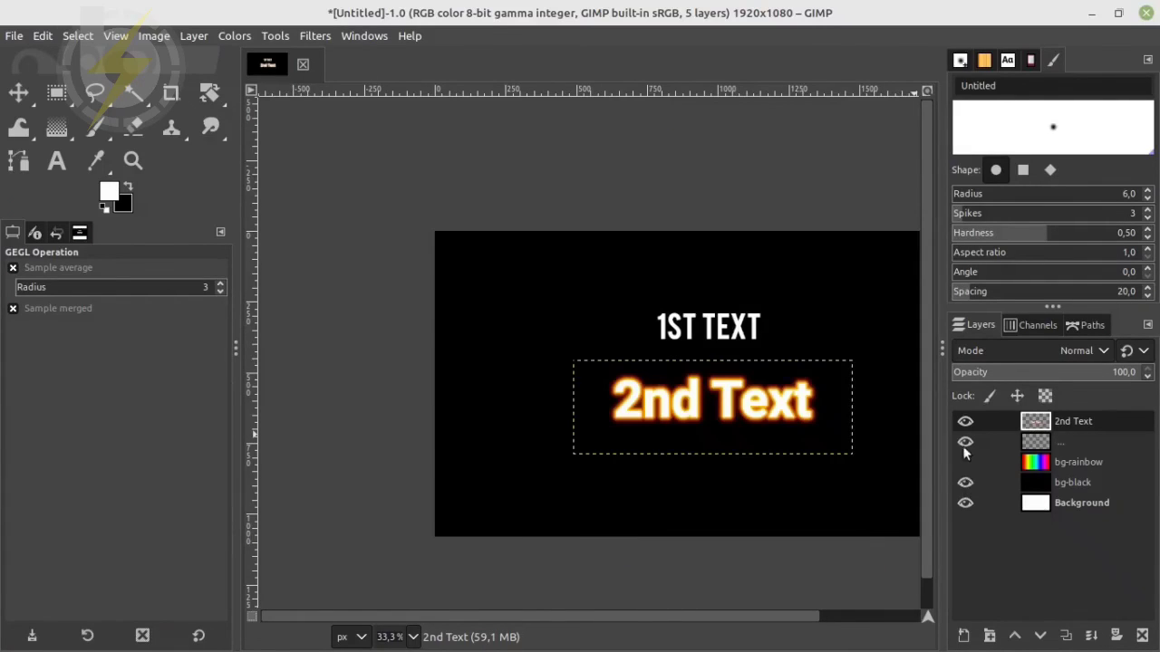
click(965, 463)
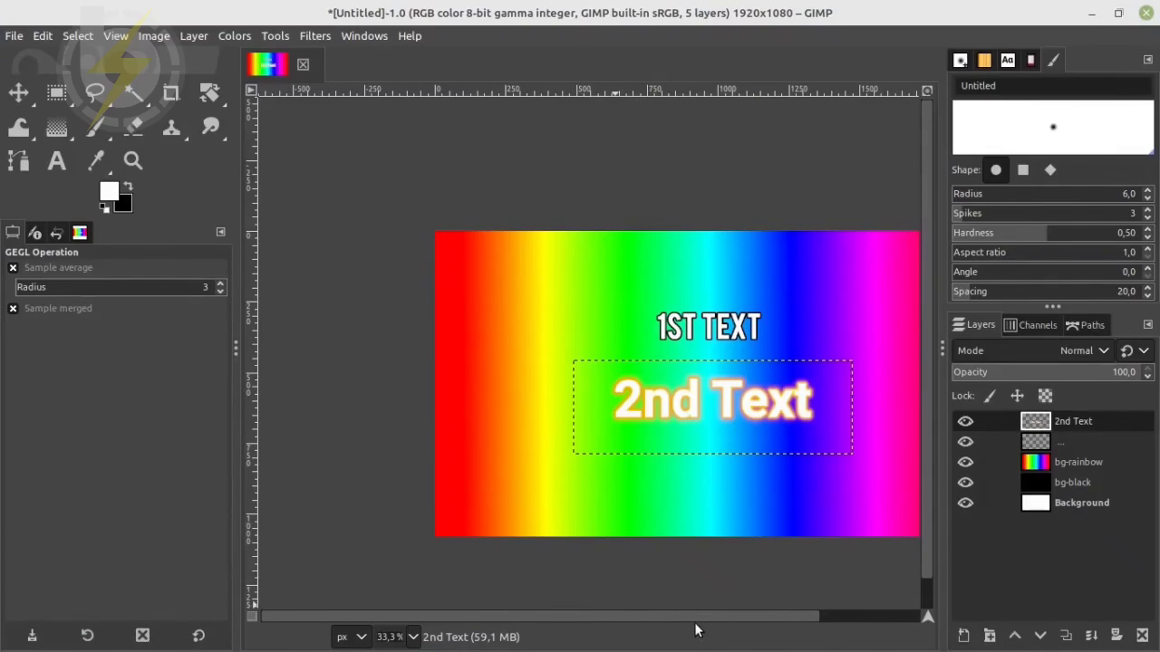
drag(703, 617, 757, 614)
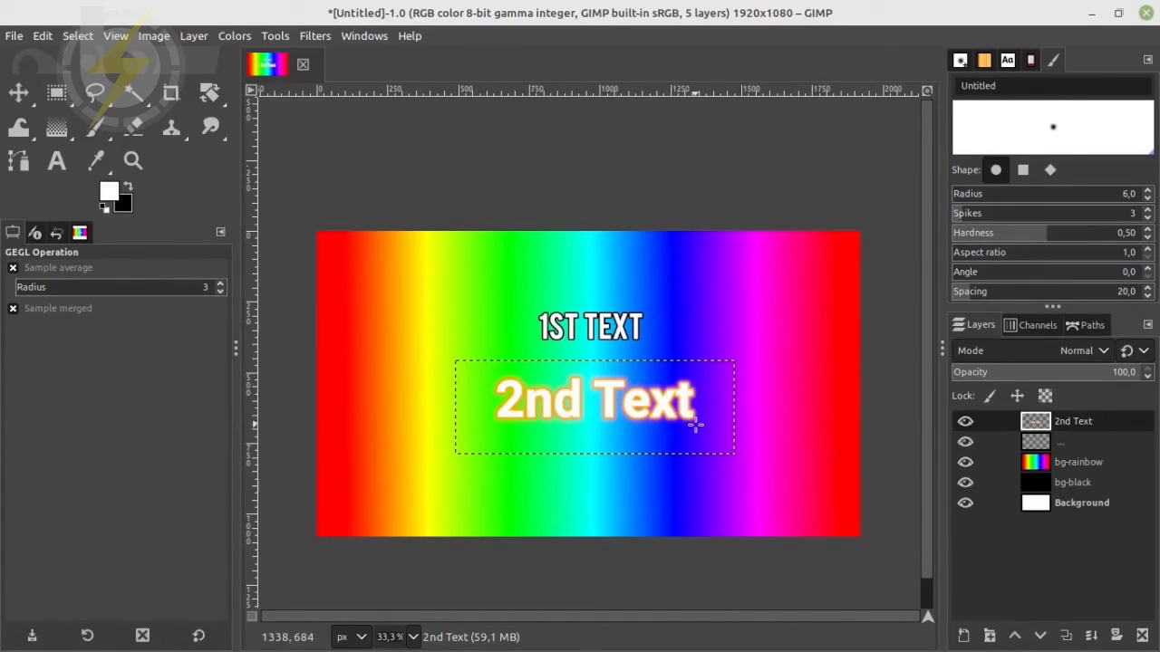
mouse_move(524, 649)
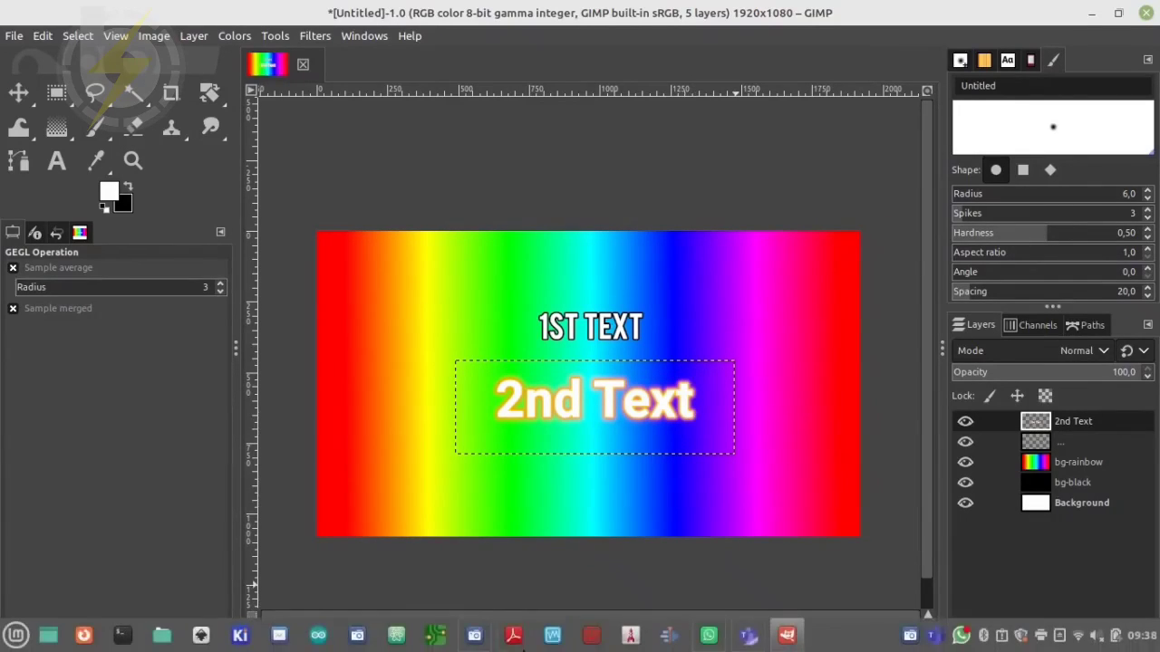